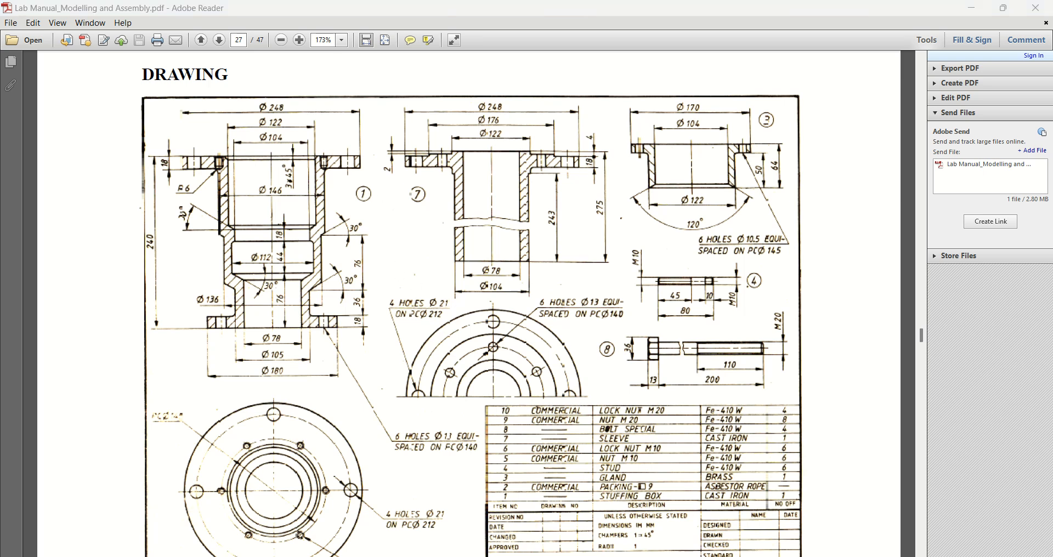
Step: Switch to SOLIDWORKS and create a new assembly document
key(alt+Tab)
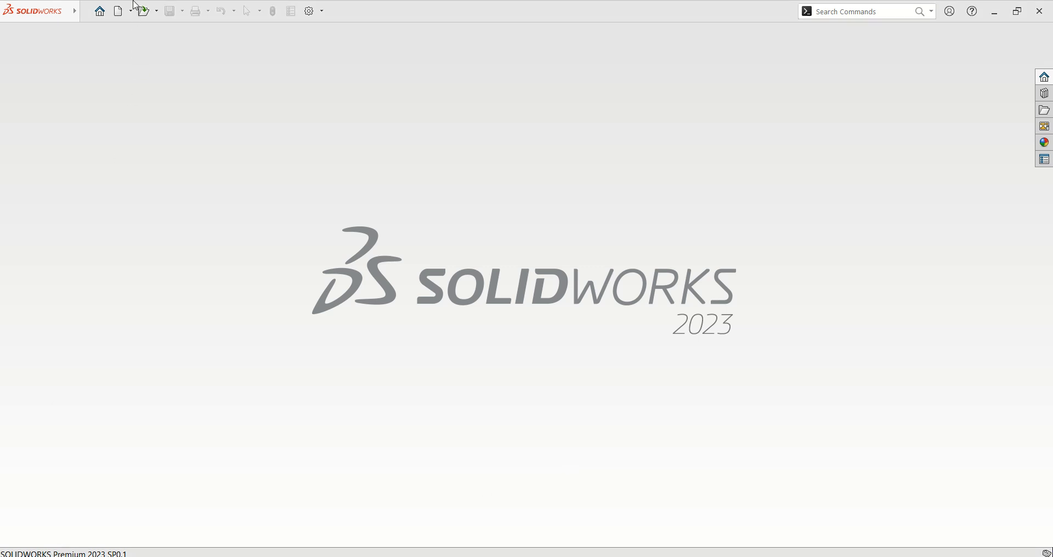
click(120, 12)
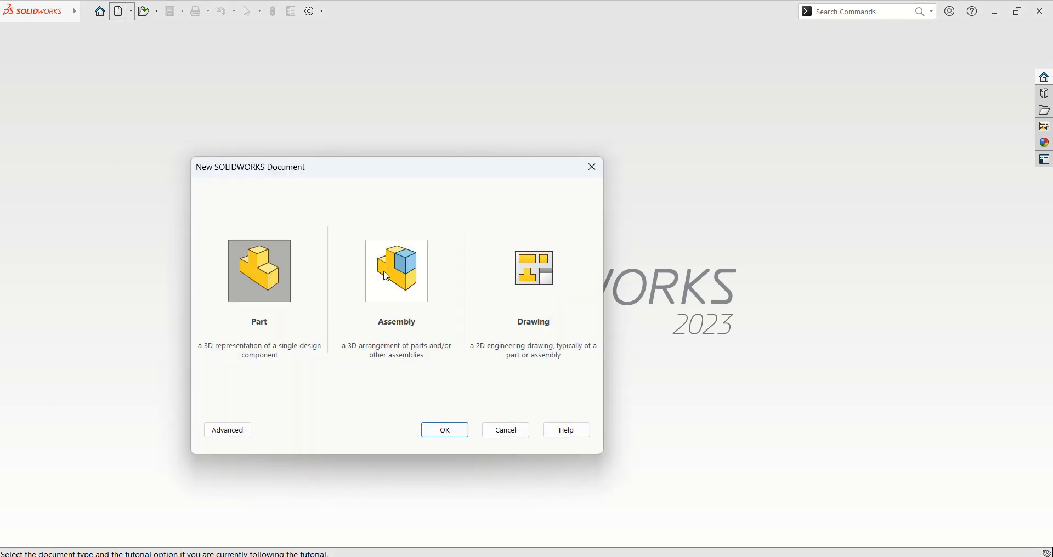
click(427, 291)
click(442, 429)
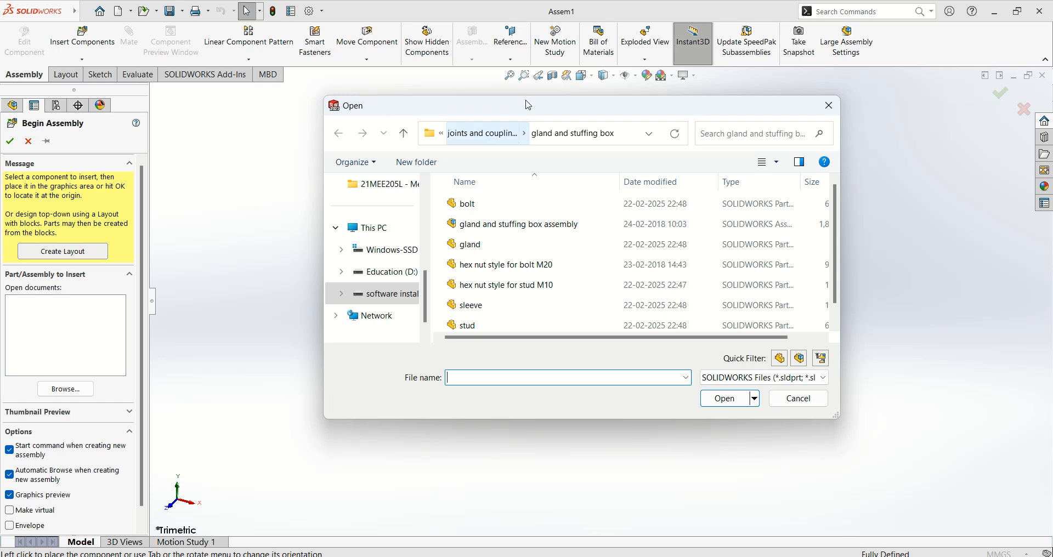
Step: Insert the gland and stuffing box parts from the gland and stuffing box folder and place them side by side
scroll(542, 274, down, 1)
scroll(541, 274, up, 1)
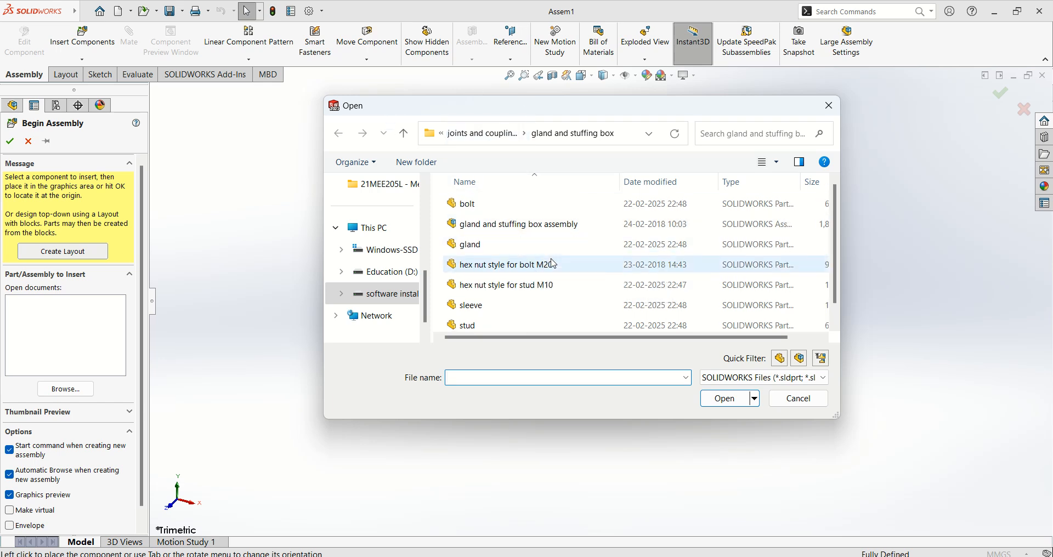
scroll(506, 264, down, 1)
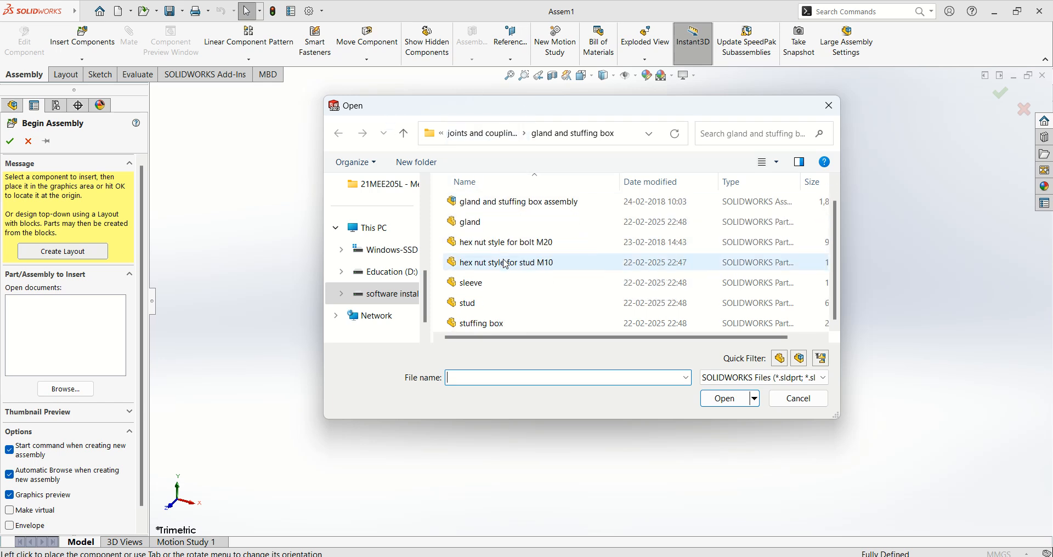
click(507, 328)
scroll(498, 228, up, 3)
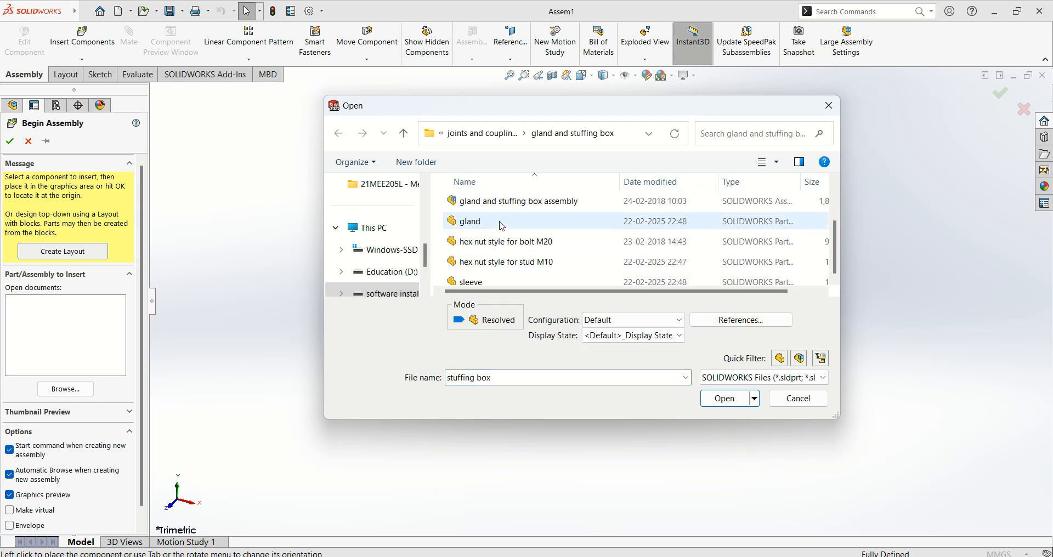
ctrl+click(472, 244)
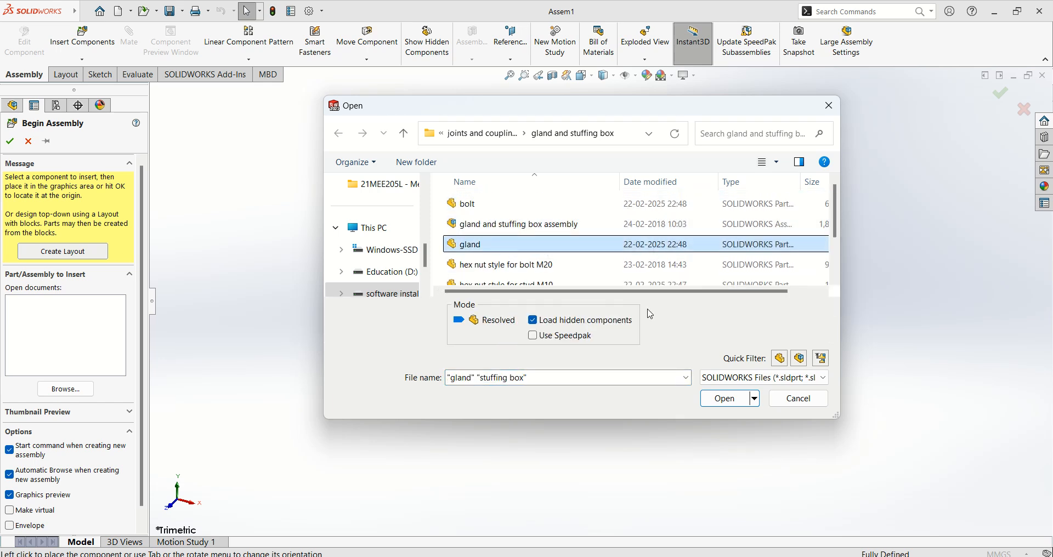
click(719, 401)
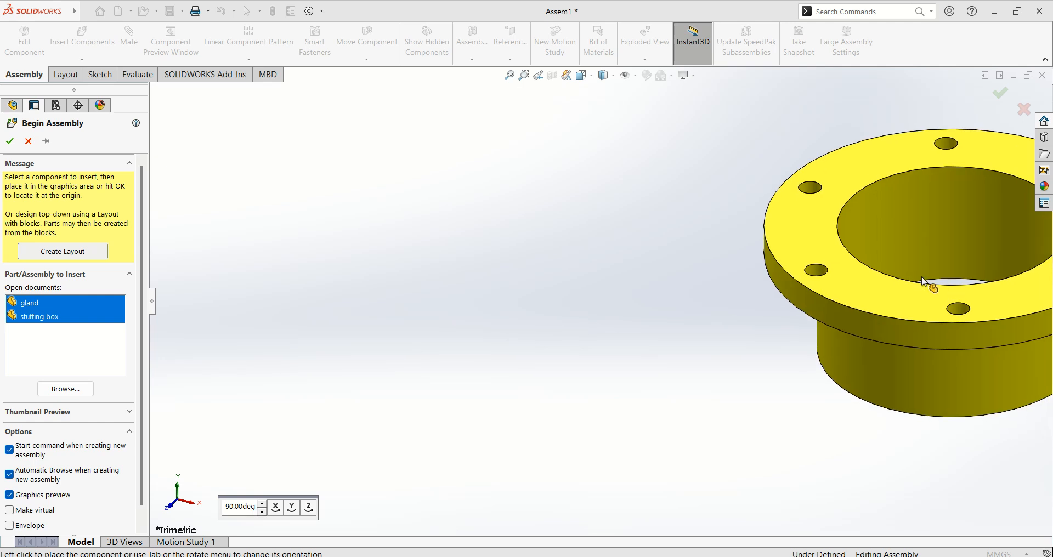
click(925, 282)
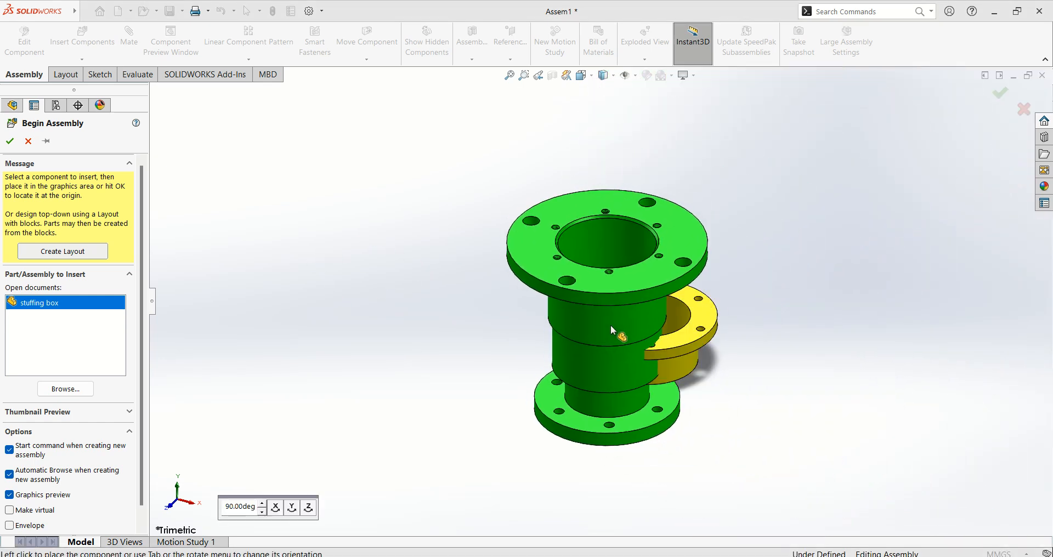
click(390, 357)
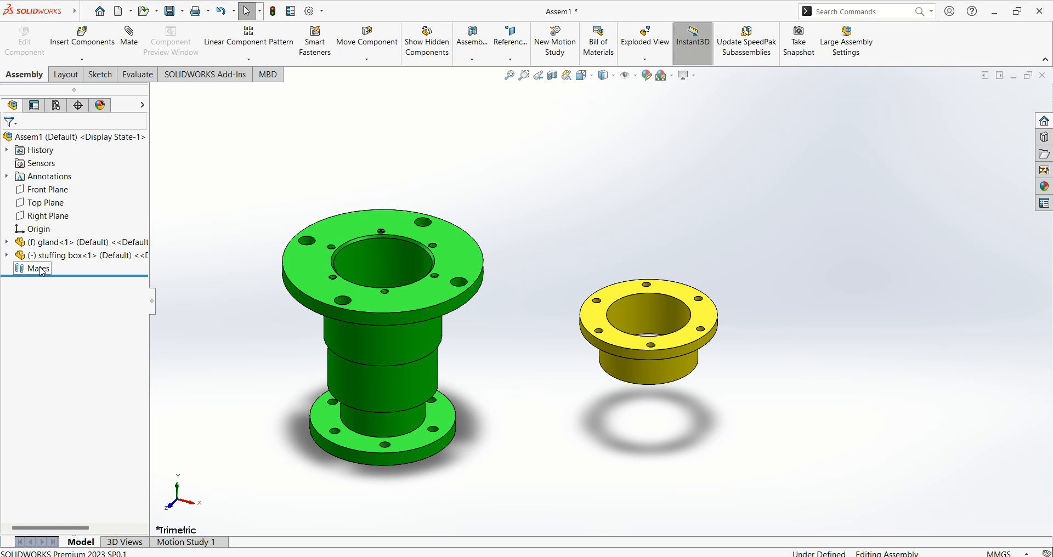
Step: Fix the stuffing box in place and float the gland so that it can move
click(52, 255)
right_click(55, 258)
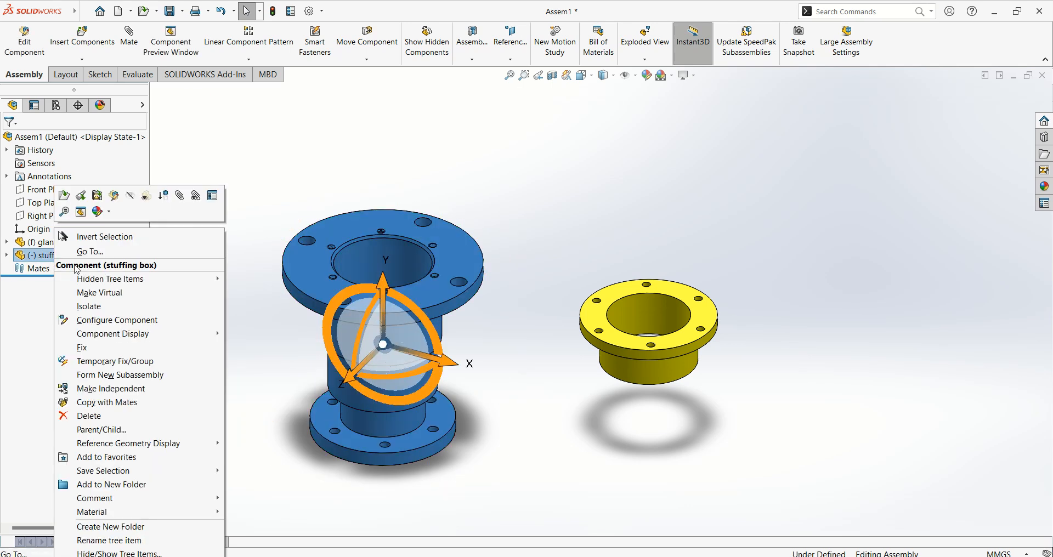
click(85, 348)
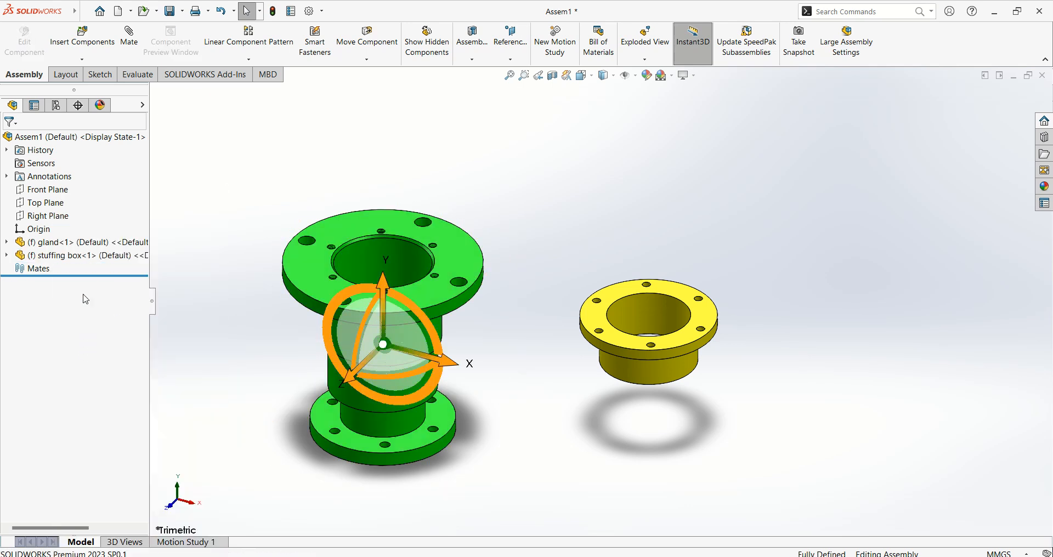
click(51, 245)
right_click(51, 245)
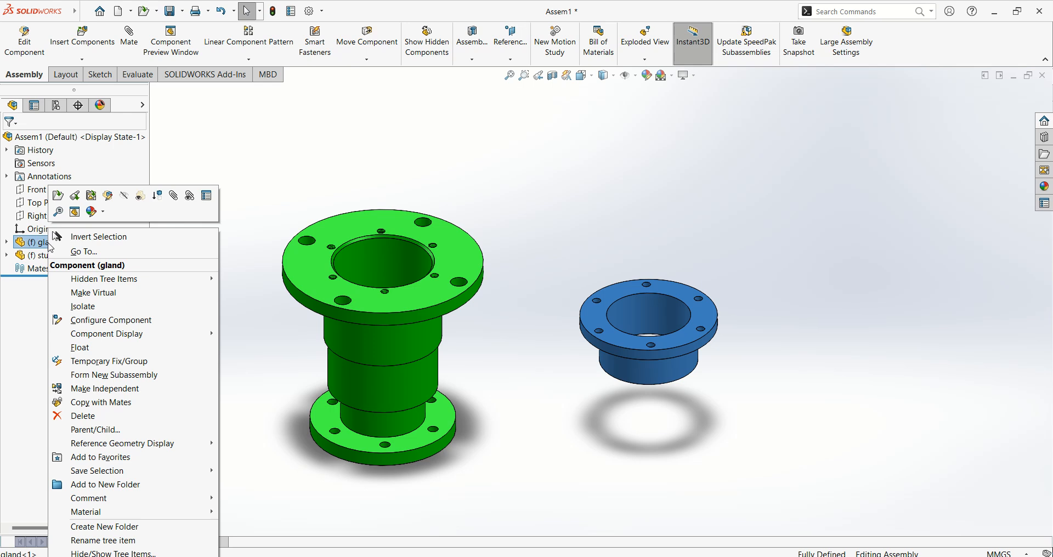
click(111, 348)
Step: Move the gland to the upper left of the stuffing box, clear of its top flange
drag(654, 323, 617, 218)
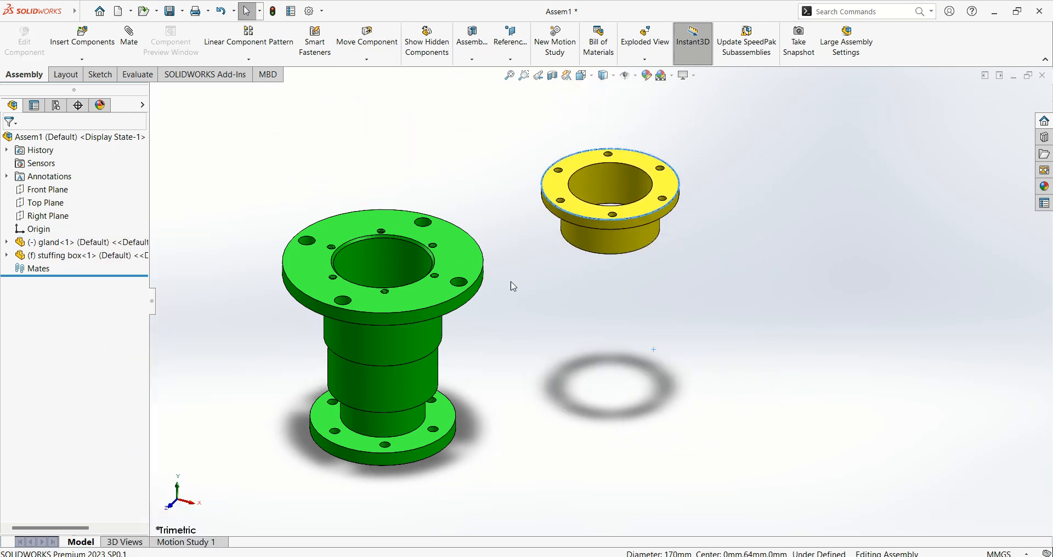
click(417, 309)
scroll(400, 330, up, 3)
scroll(401, 330, down, 3)
scroll(651, 269, up, 1)
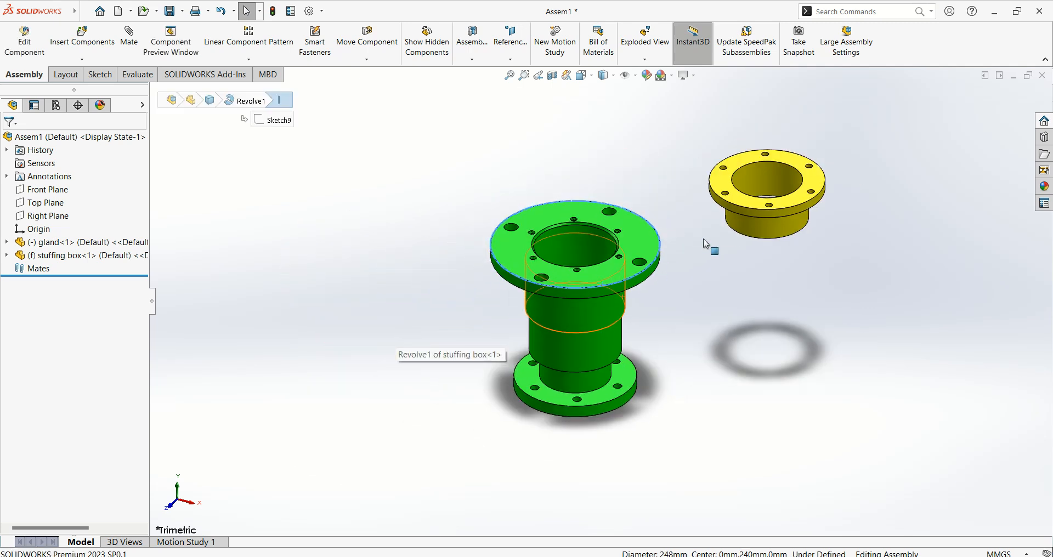
scroll(737, 226, down, 2)
drag(751, 197, 280, 198)
click(280, 269)
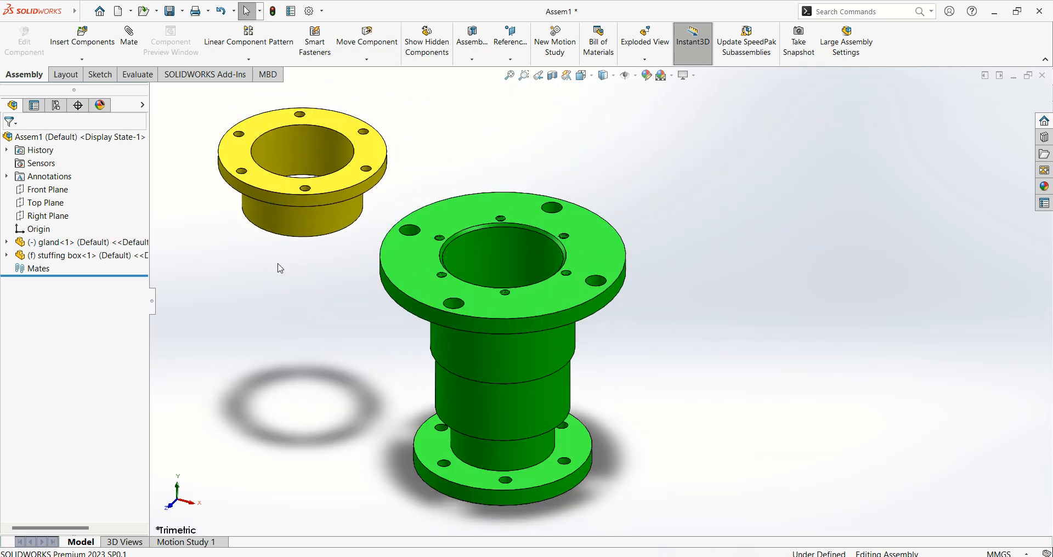
Step: Add a concentric mate between the stuffing box's upper bore and the gland's inner bore
click(130, 43)
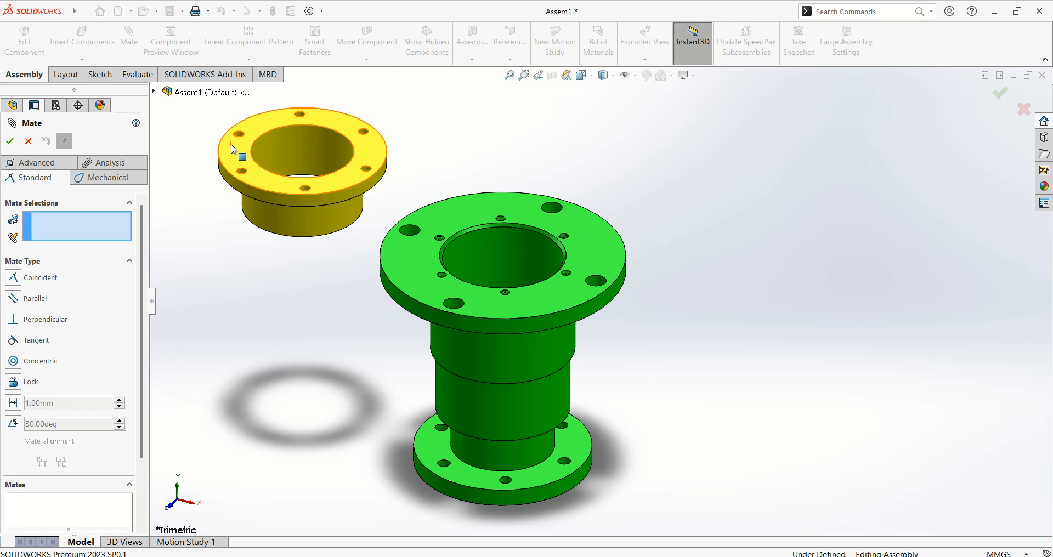
click(497, 245)
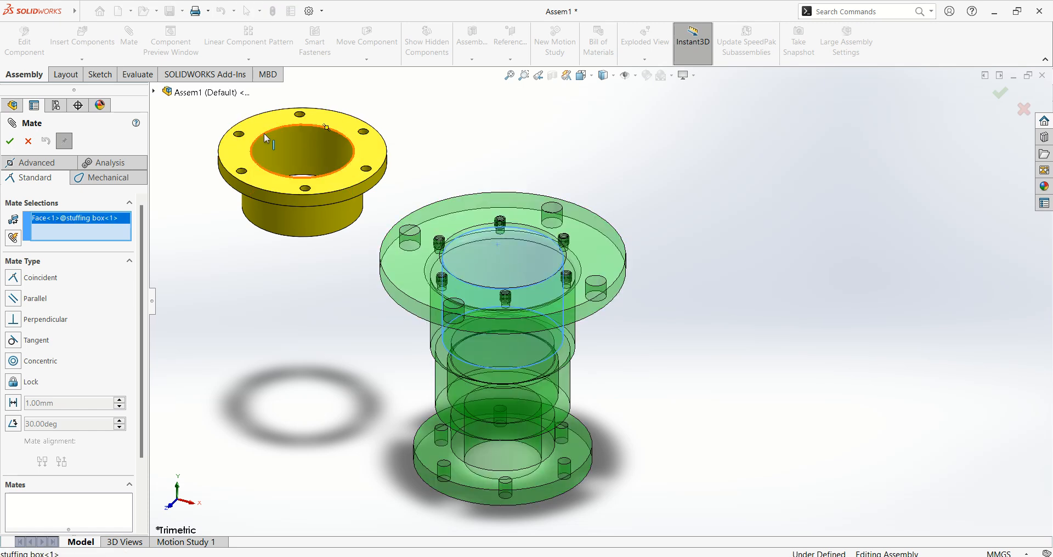
click(283, 144)
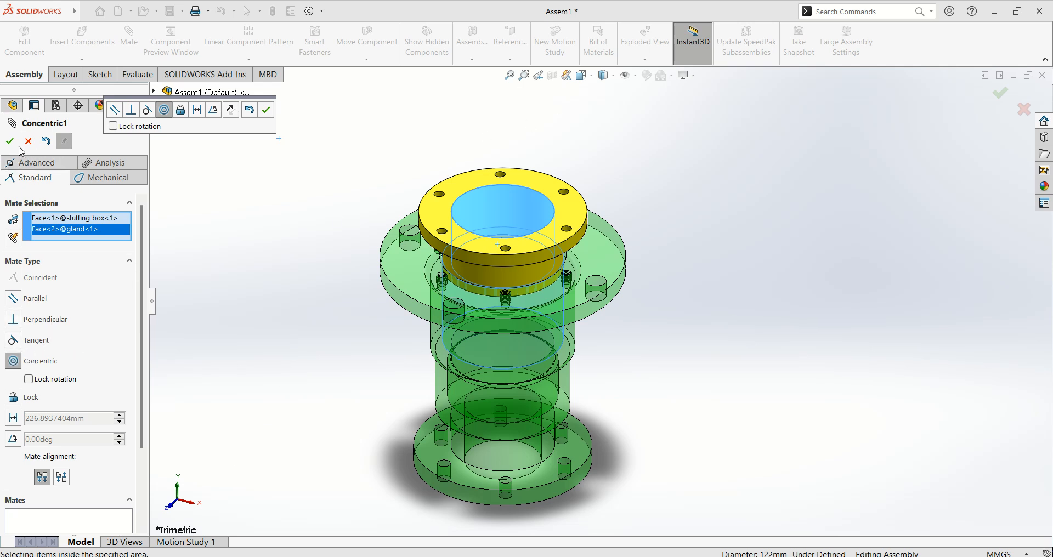
click(9, 141)
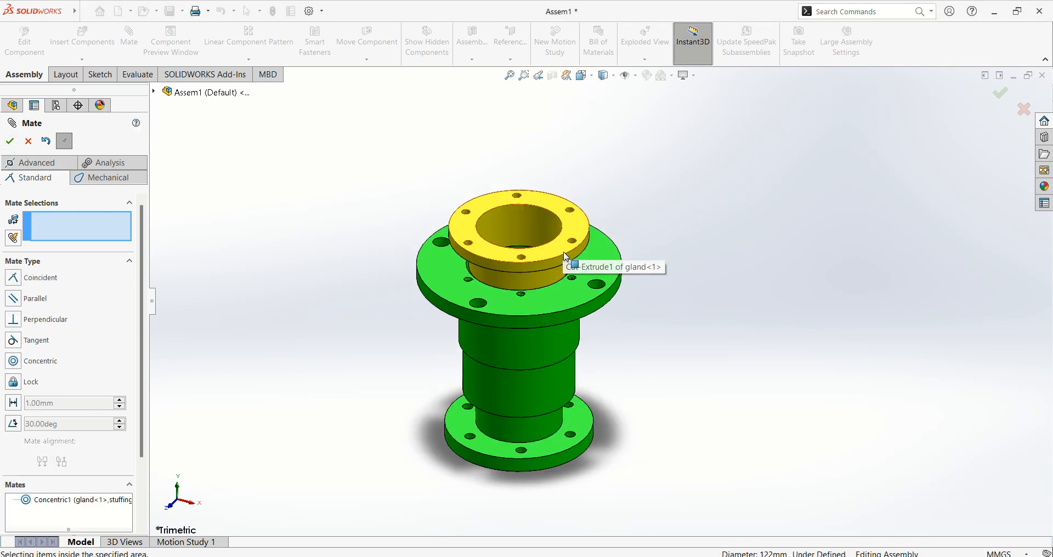
Step: Raise the gland along the shared axis above the stuffing box flange and finish the Mate command
scroll(558, 224, up, 2)
middle_drag(557, 224, 540, 216)
drag(532, 256, 571, 168)
middle_drag(808, 256, 724, 329)
click(11, 142)
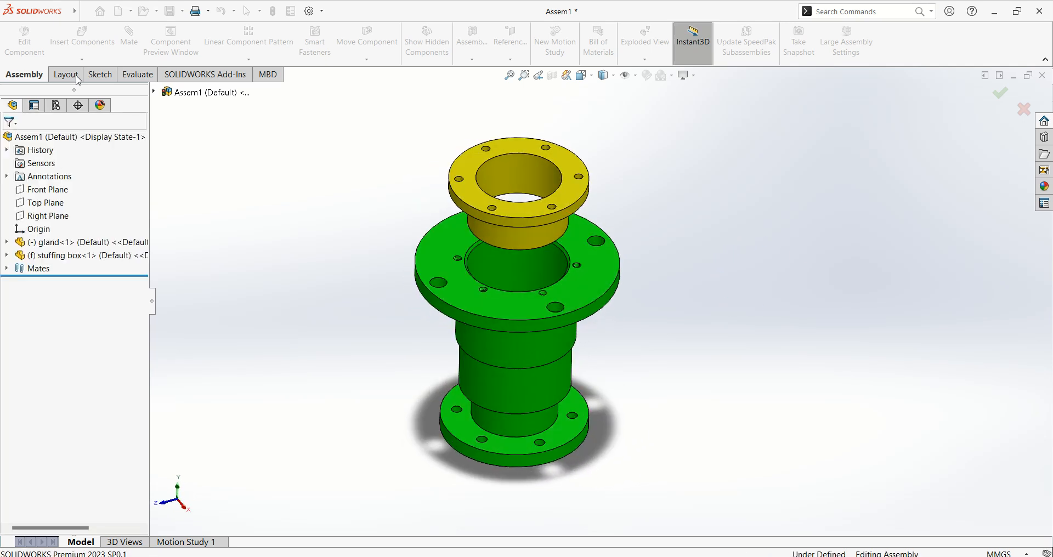
Step: Insert the stud part and place it beside the gland and stuffing box
click(82, 37)
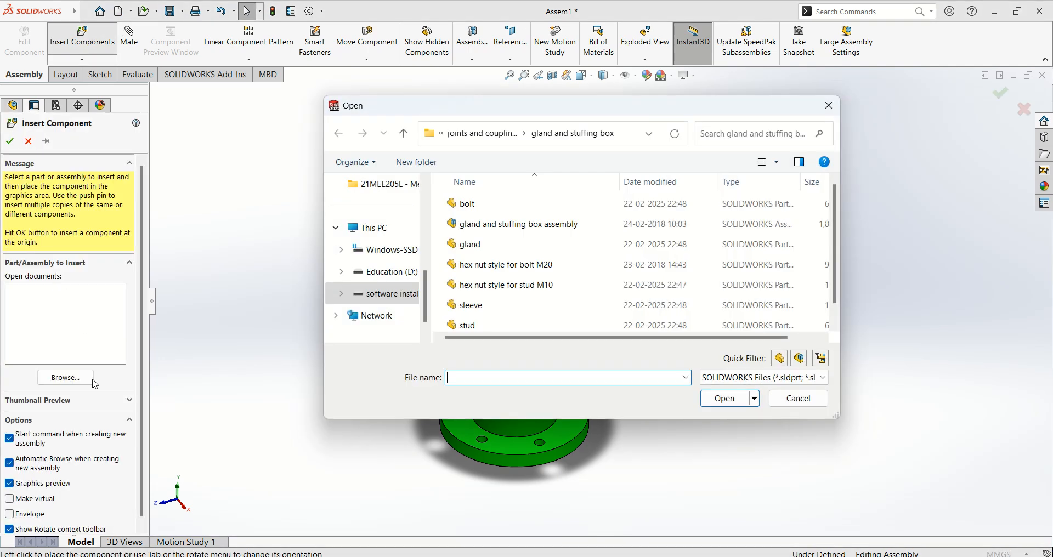
click(489, 303)
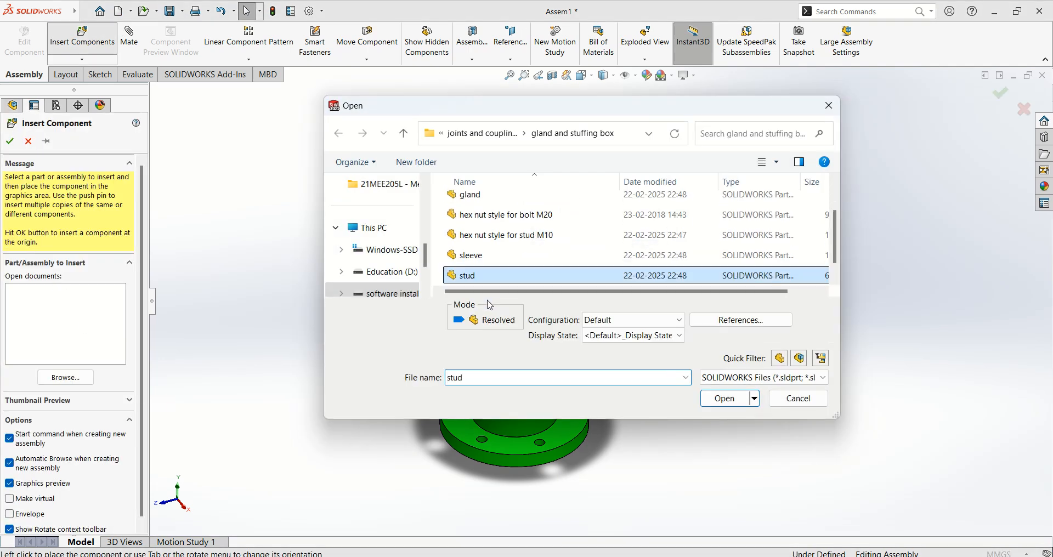
click(717, 405)
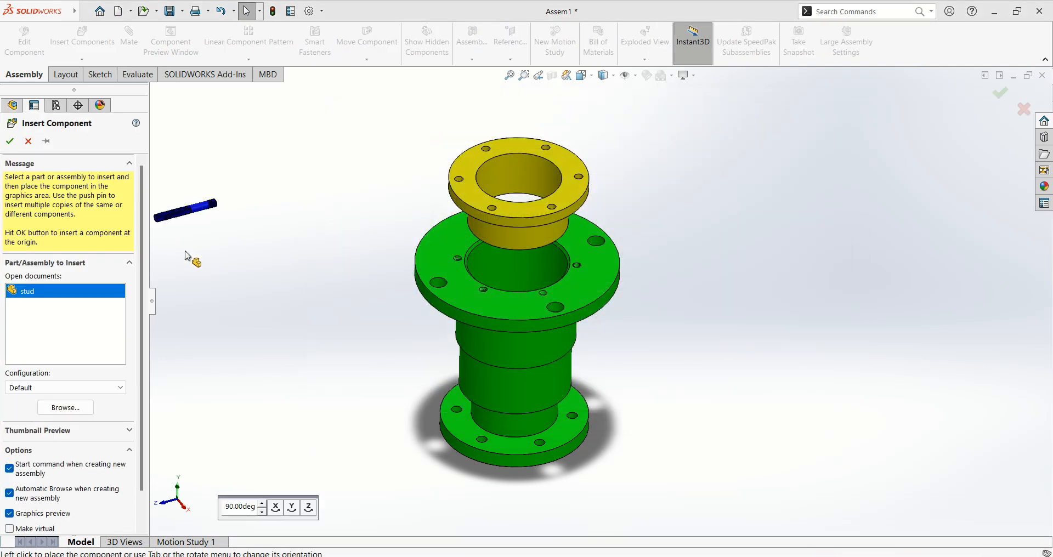
click(341, 246)
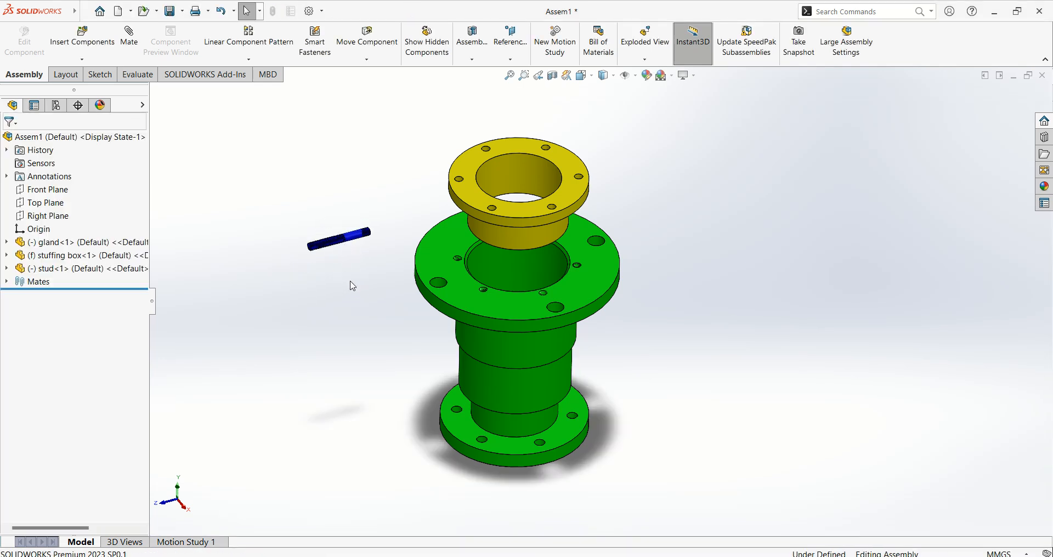
Step: Examine the stud's threaded end and the small threaded holes in the stuffing box's top flange
scroll(466, 204, down, 3)
scroll(467, 204, down, 2)
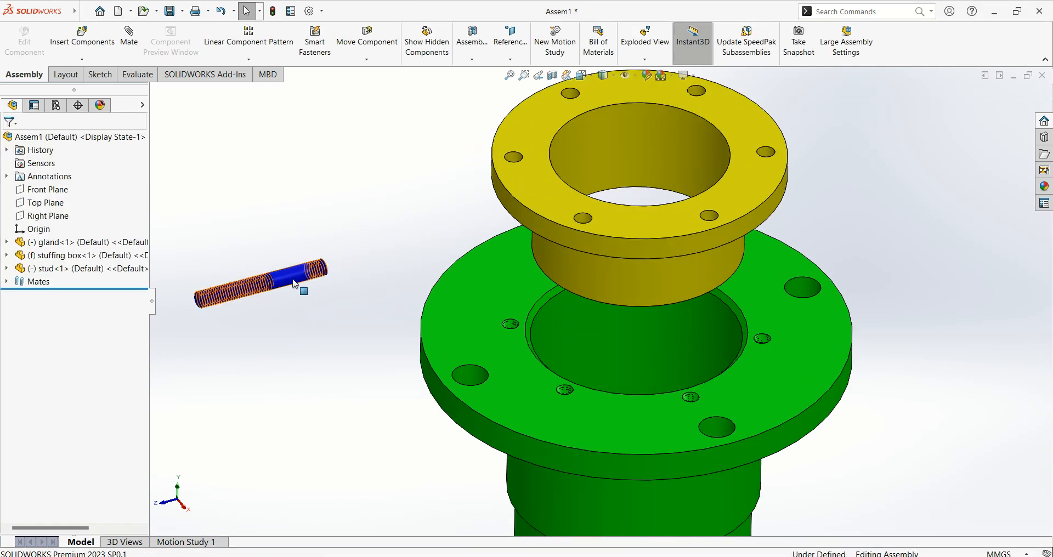
scroll(512, 327, down, 3)
scroll(560, 308, up, 4)
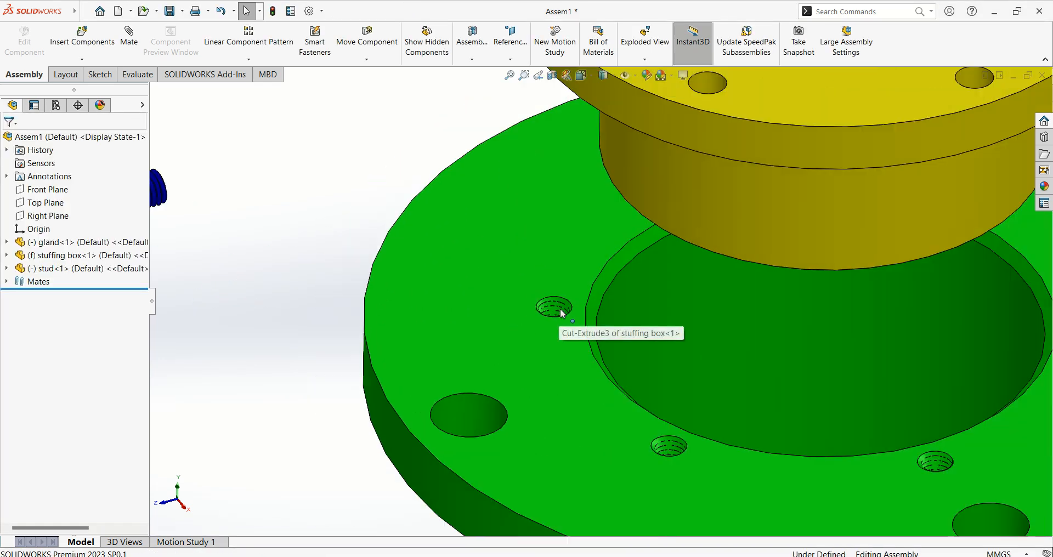
scroll(587, 301, down, 3)
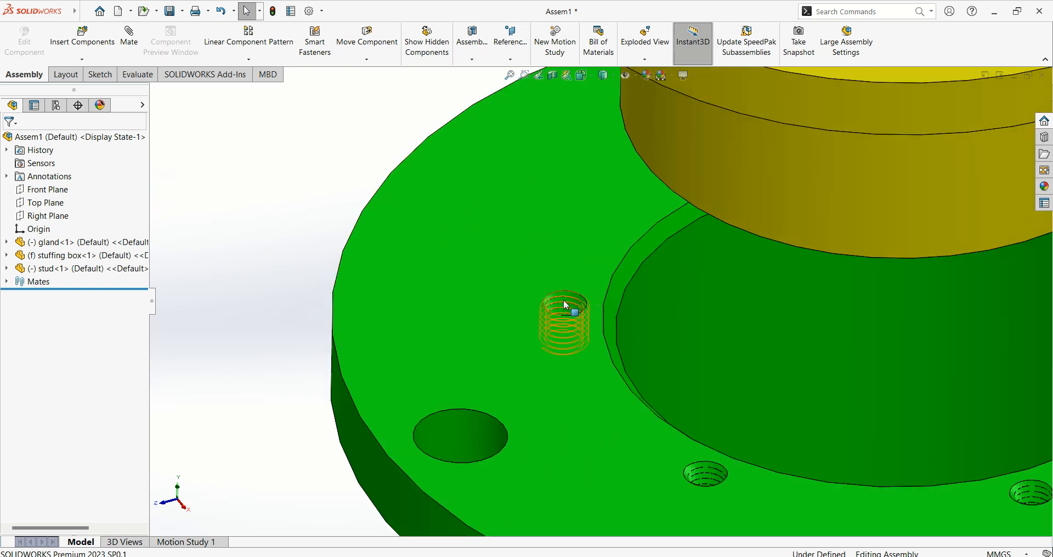
scroll(564, 300, up, 5)
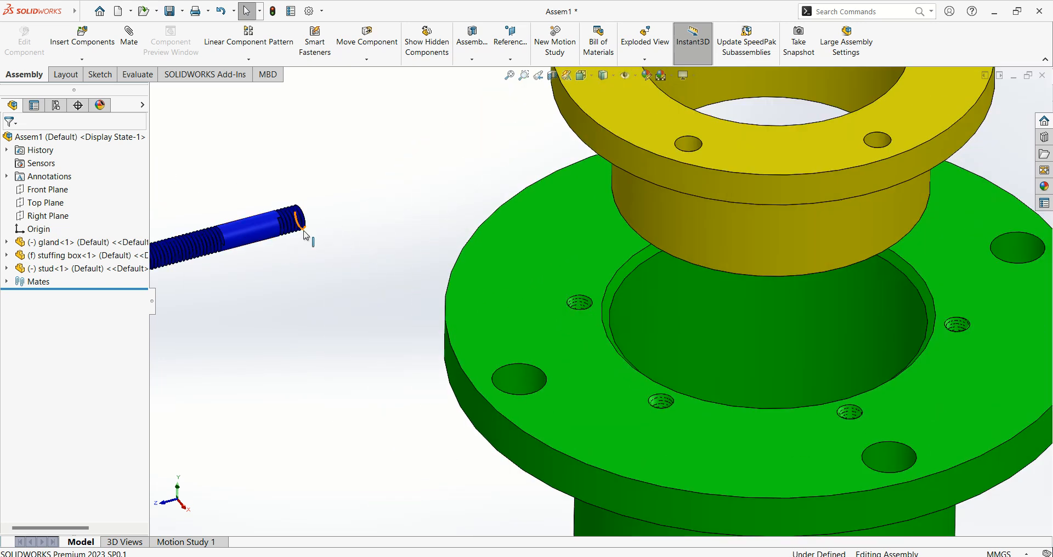
scroll(351, 220, up, 3)
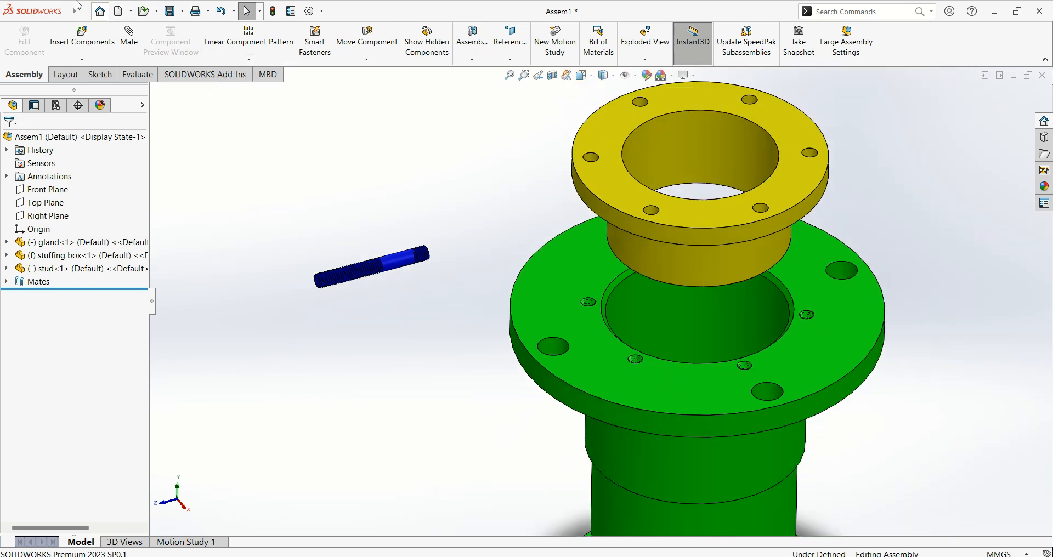
Step: Show the temporary axes of all the components in the assembly
mouse_move(62, 8)
click(140, 15)
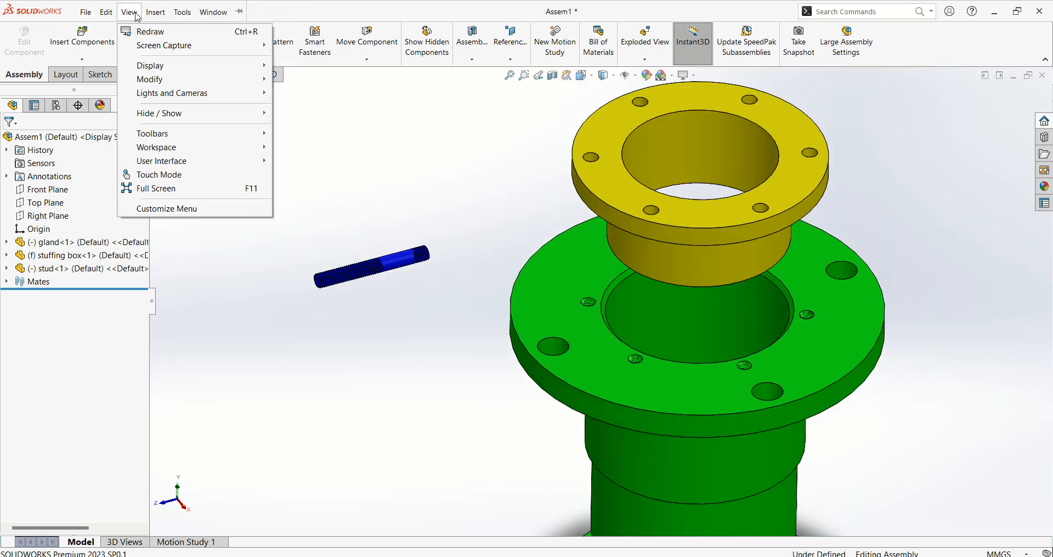
click(137, 12)
mouse_move(59, 11)
click(145, 13)
mouse_move(141, 14)
mouse_move(192, 113)
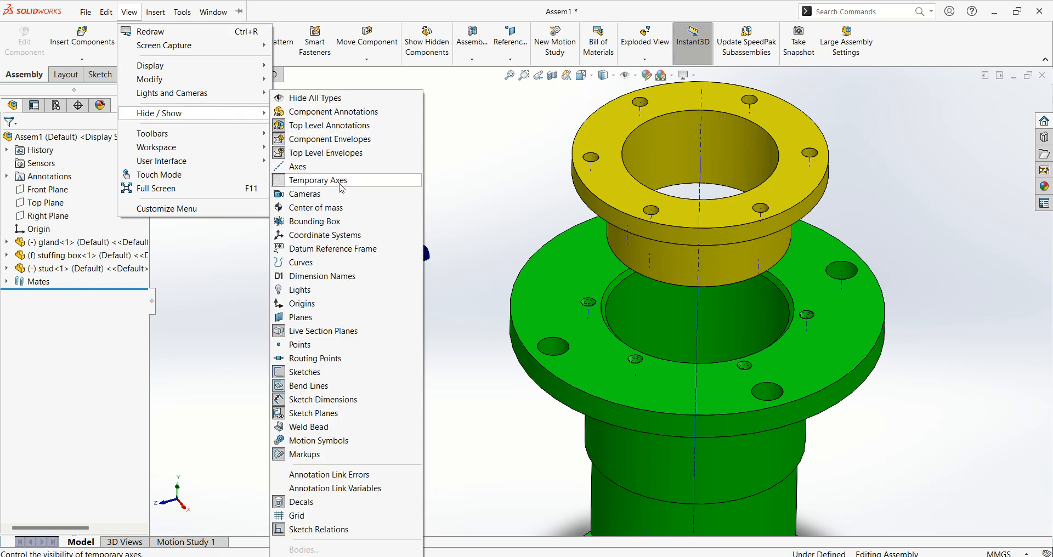
click(503, 191)
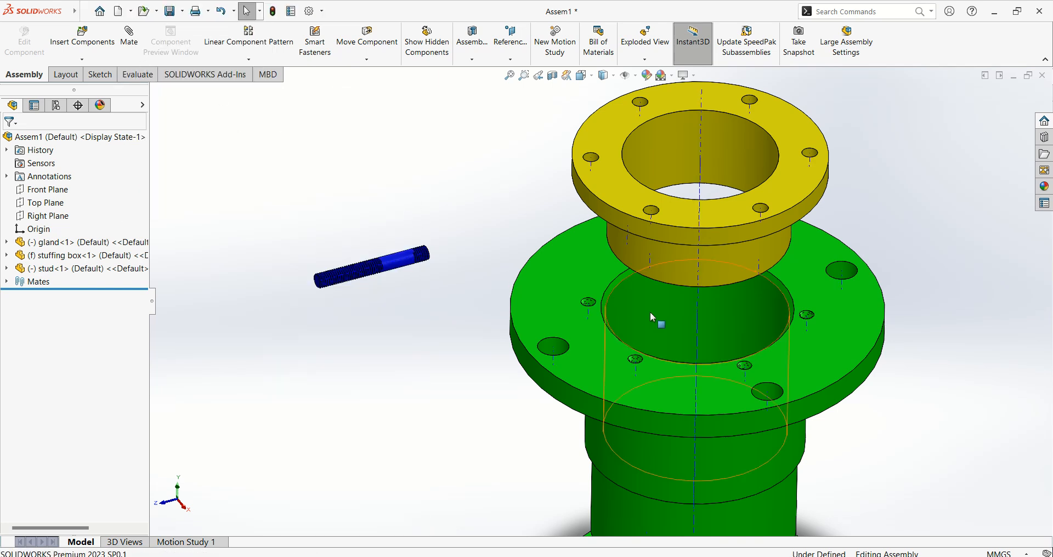
Step: Move the stud closer to the stuffing box's top flange
scroll(633, 309, down, 2)
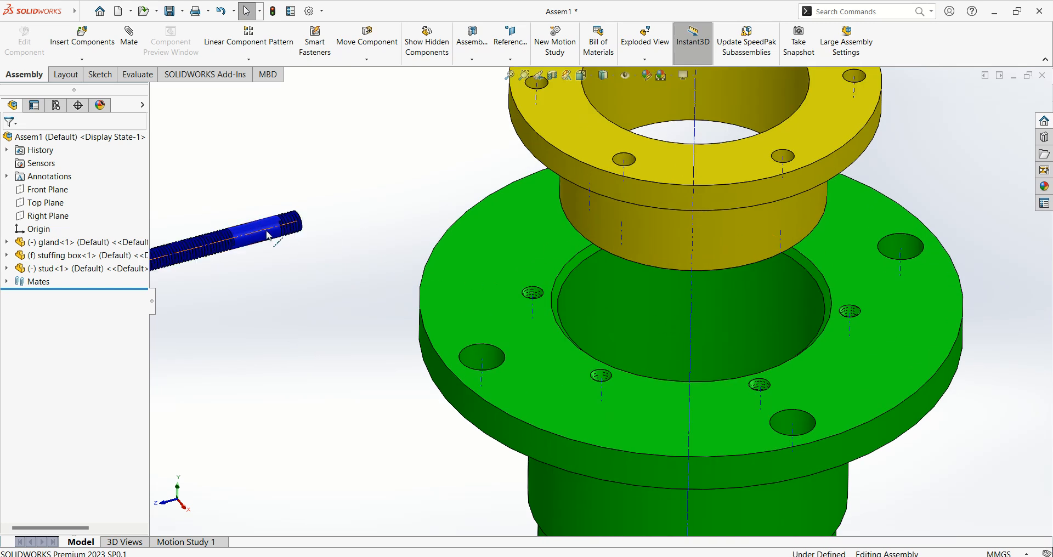
drag(259, 236, 366, 246)
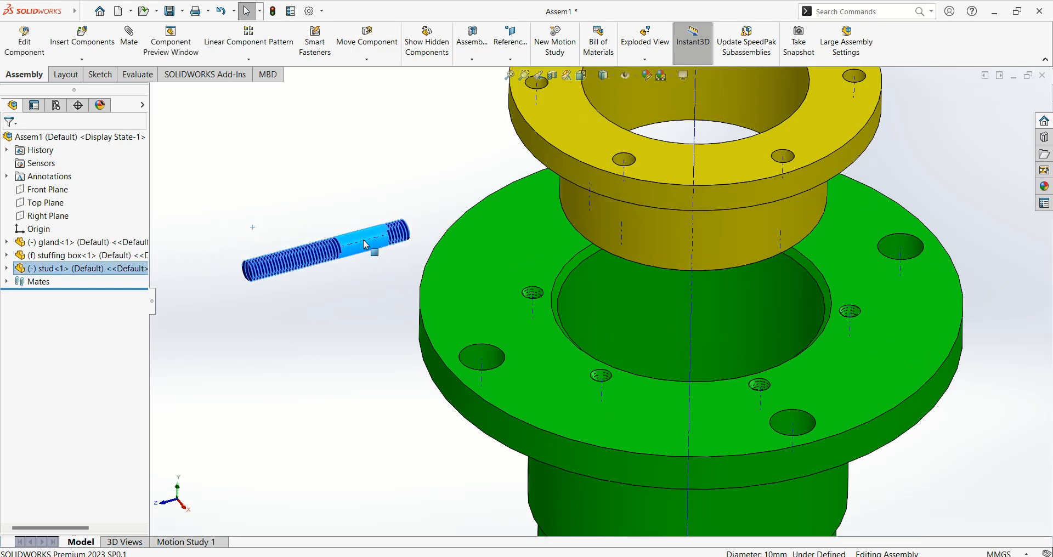
Step: Mate the stud's axis coincident with the axis of a small threaded hole in the stuffing box's top flange
click(329, 206)
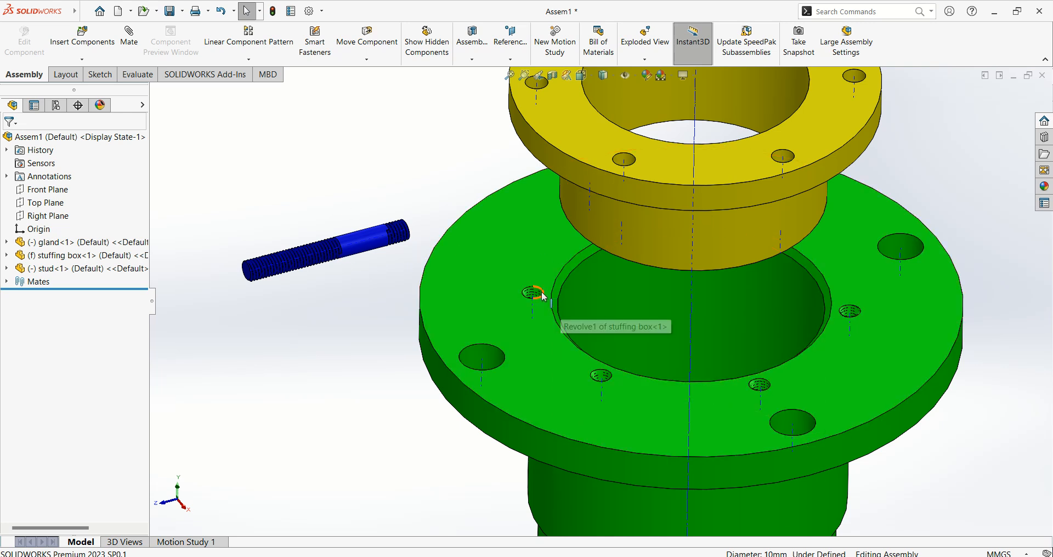
scroll(667, 255, up, 2)
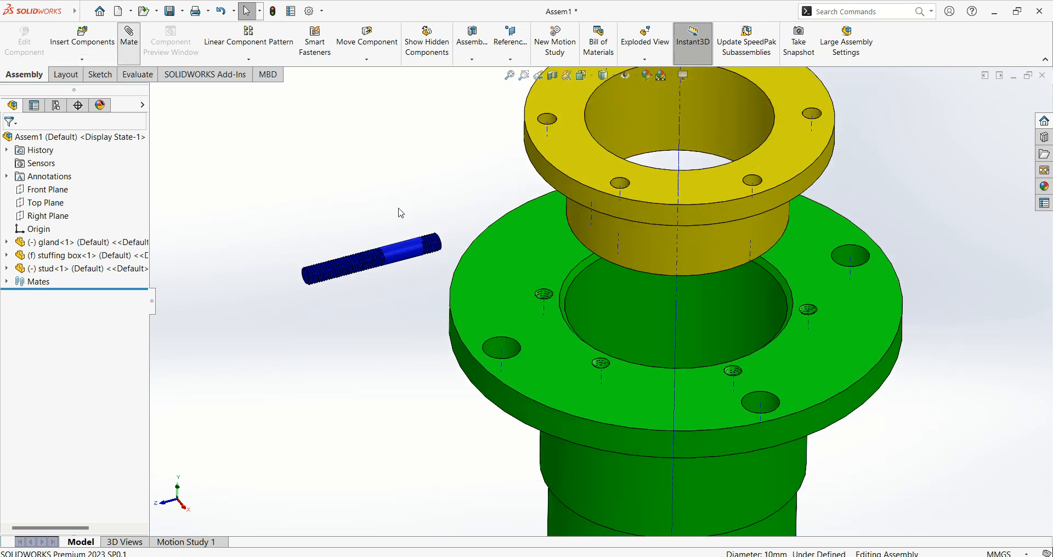
click(371, 265)
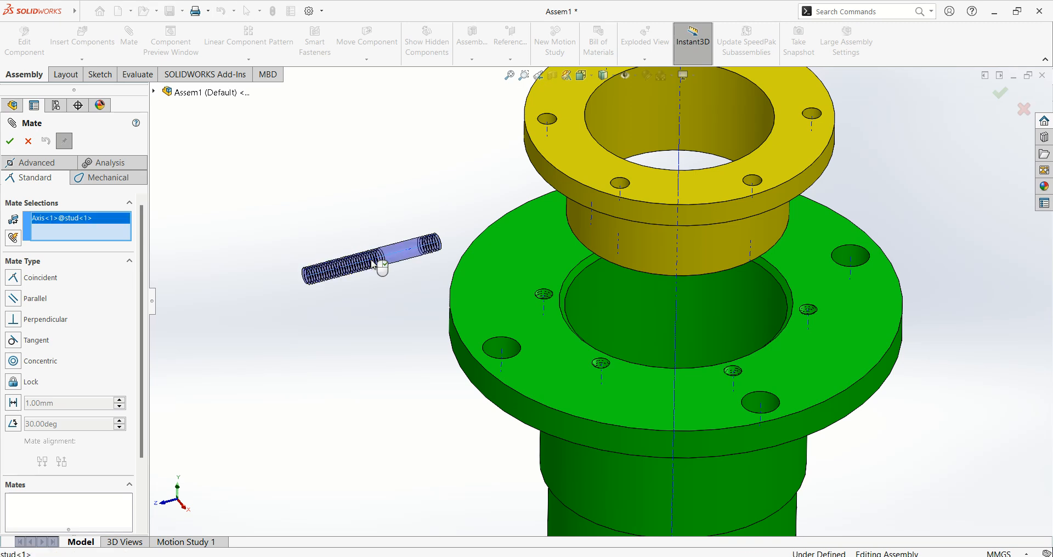
click(544, 307)
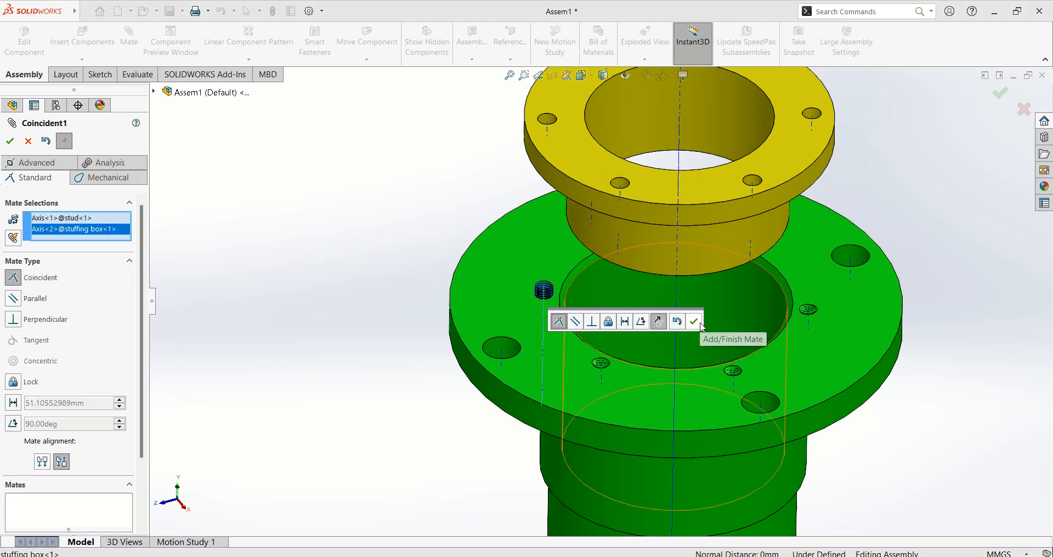
click(701, 326)
scroll(584, 318, down, 3)
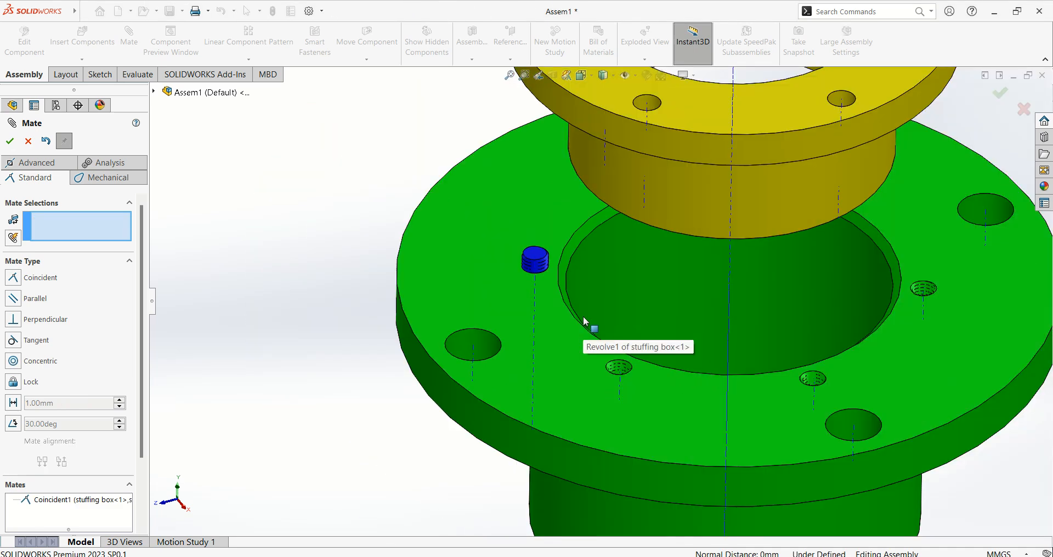
click(535, 250)
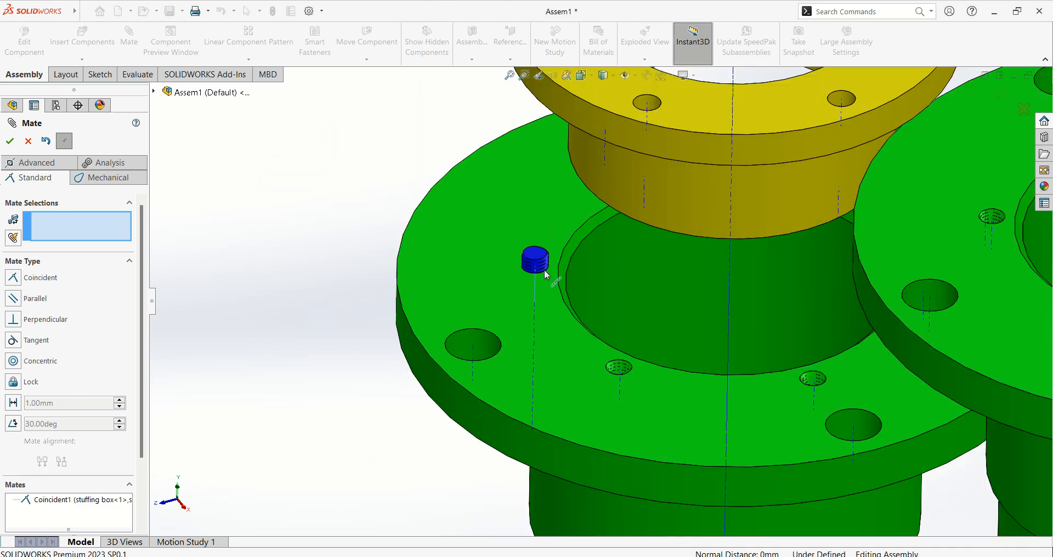
click(537, 253)
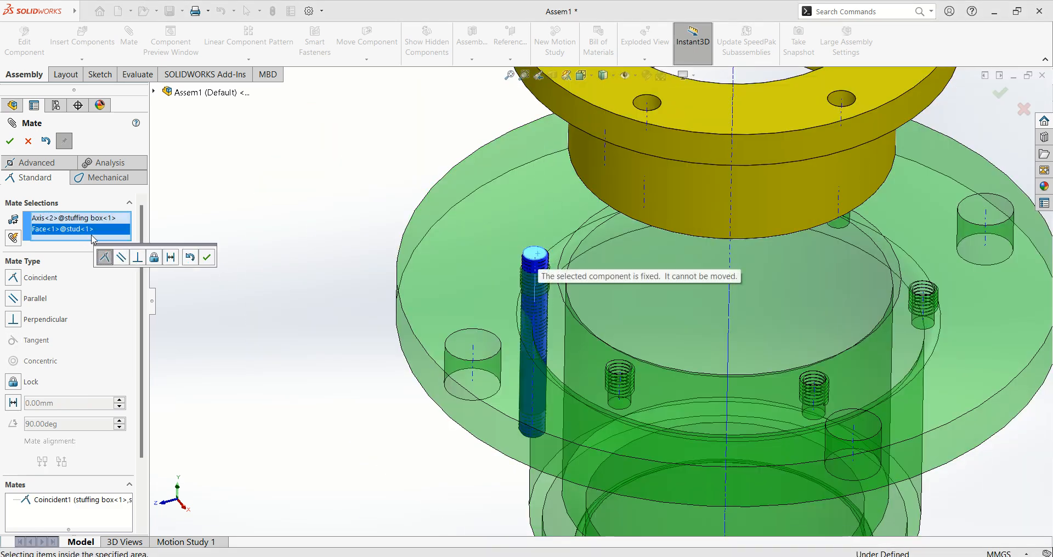
click(26, 143)
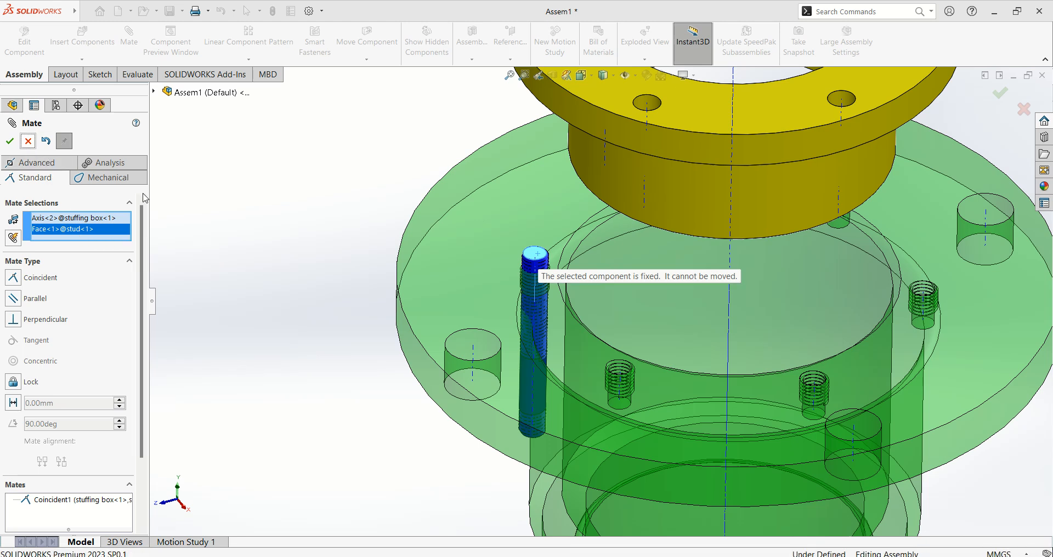
Step: Raise the stud along its axis until it is clear of the threaded hole in the stuffing box's top flange
click(541, 274)
drag(541, 275, 543, 99)
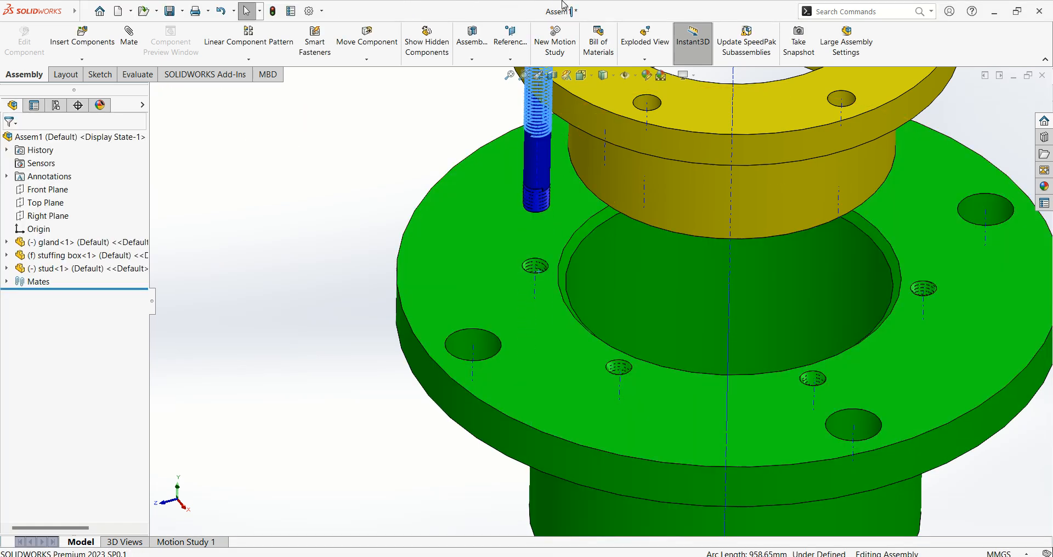
middle_drag(532, 222, 549, 126)
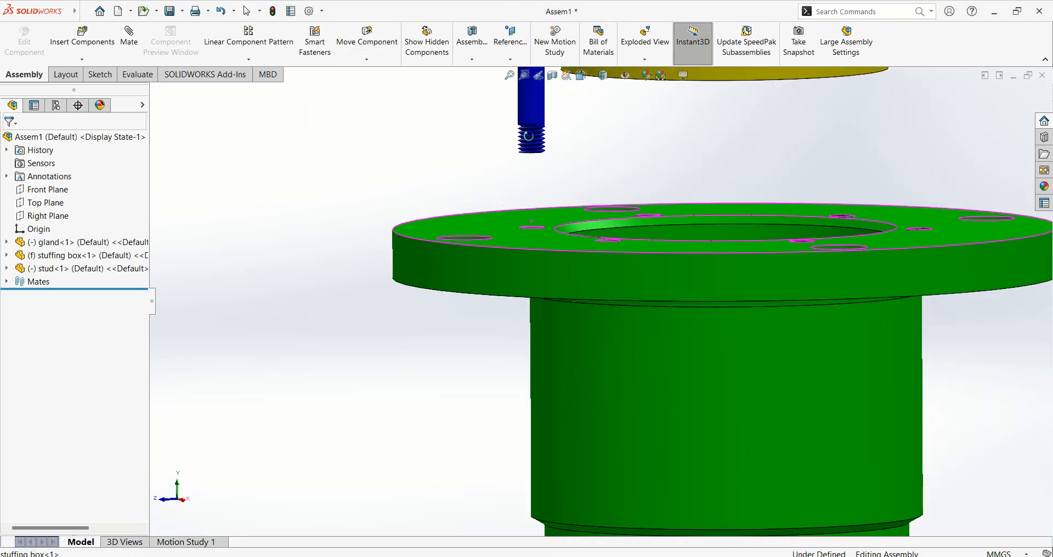
Step: Move the gland along its axis, away from the stuffing box, to uncover the threaded hole beneath the stud
scroll(553, 131, down, 3)
middle_drag(534, 294, 524, 351)
scroll(511, 376, up, 4)
middle_drag(458, 353, 455, 379)
scroll(521, 449, down, 4)
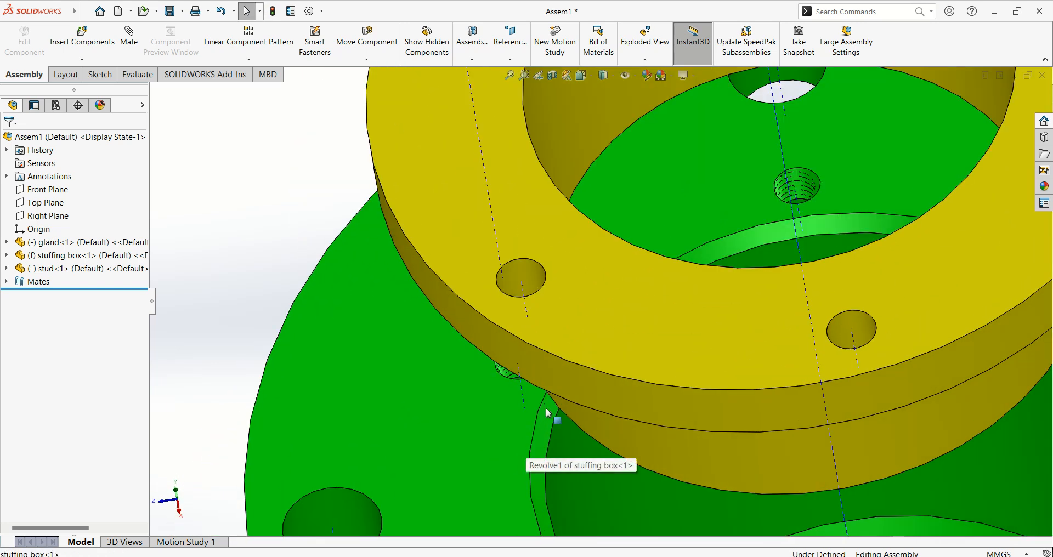
scroll(597, 329, up, 2)
drag(624, 314, 665, 129)
scroll(571, 296, down, 3)
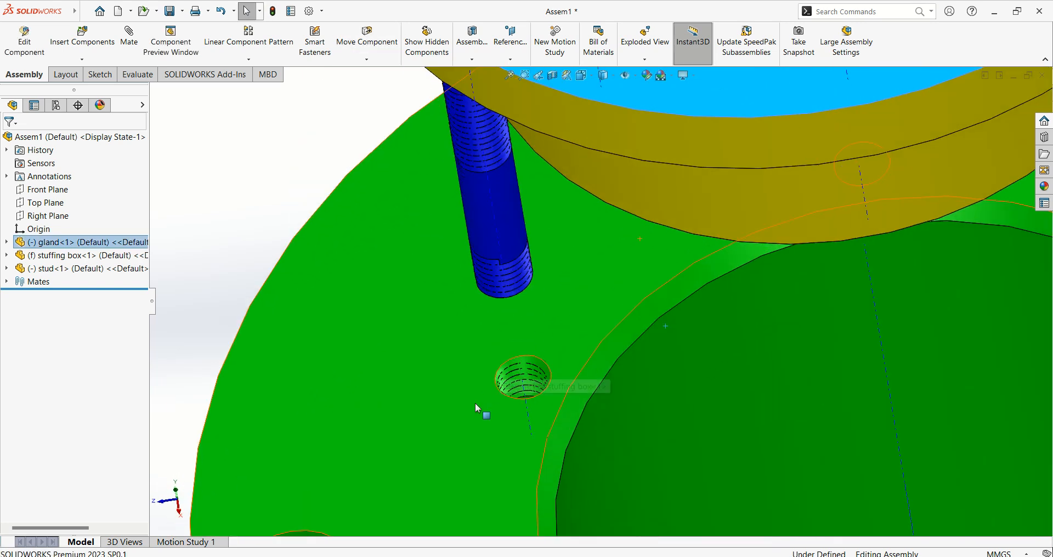
middle_drag(462, 387, 521, 413)
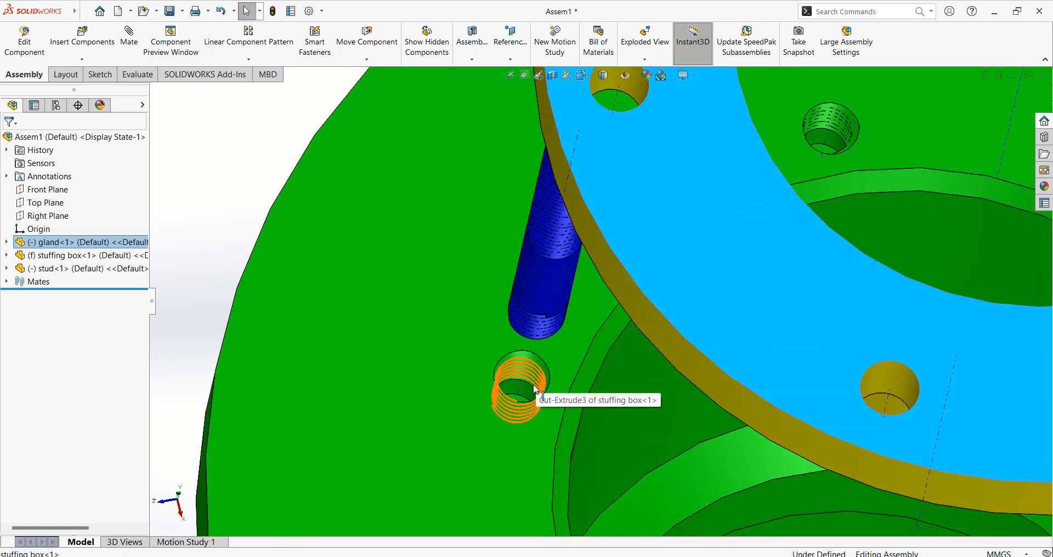
middle_drag(538, 382, 535, 338)
middle_drag(277, 286, 268, 100)
middle_drag(619, 273, 602, 463)
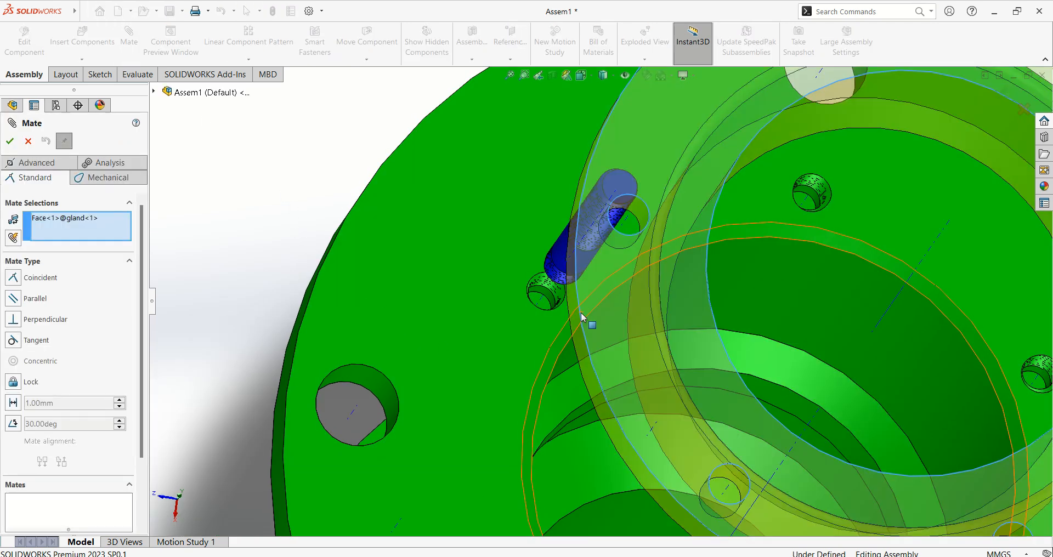
click(547, 306)
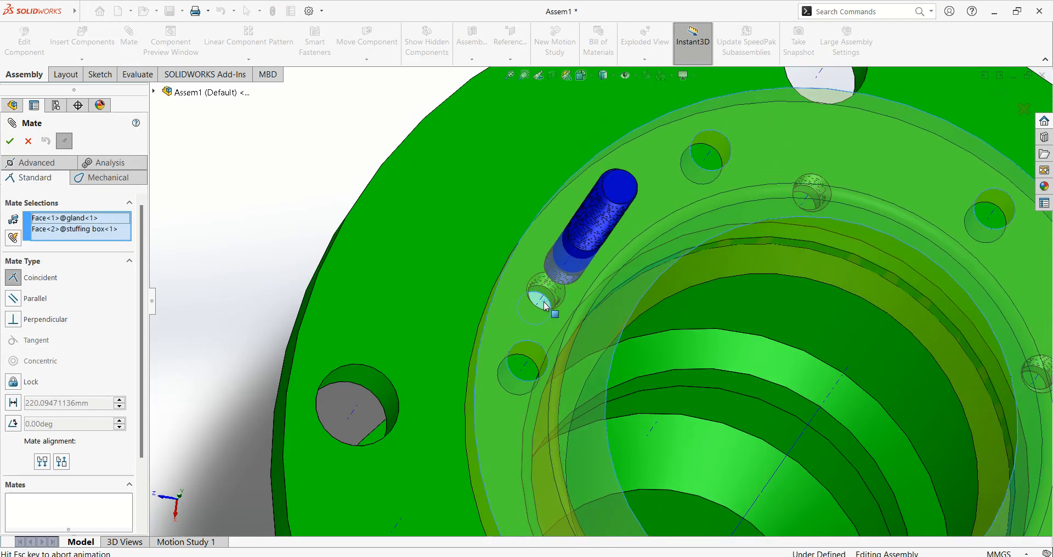
middle_drag(308, 176, 421, 198)
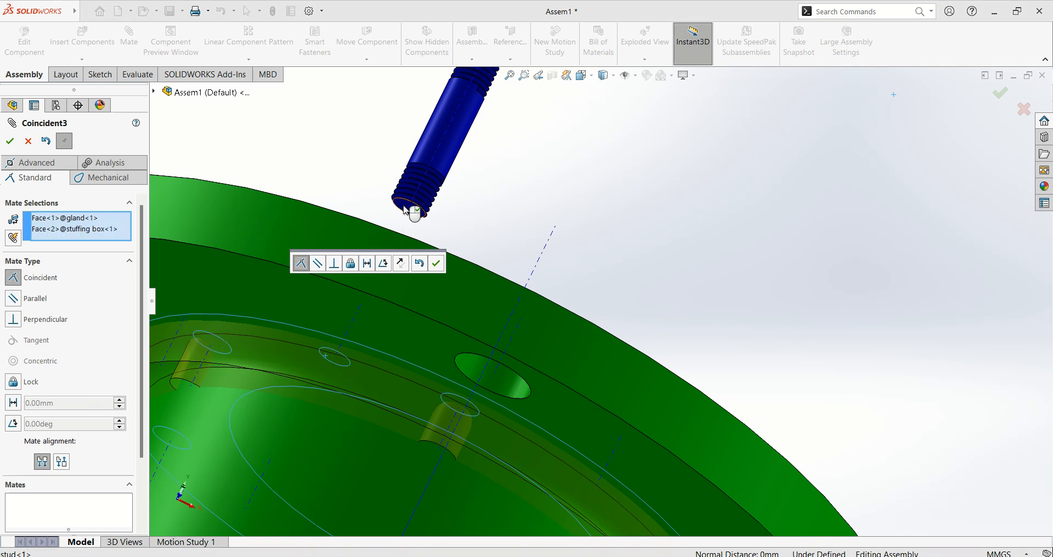
scroll(603, 297, up, 9)
middle_drag(618, 294, 495, 354)
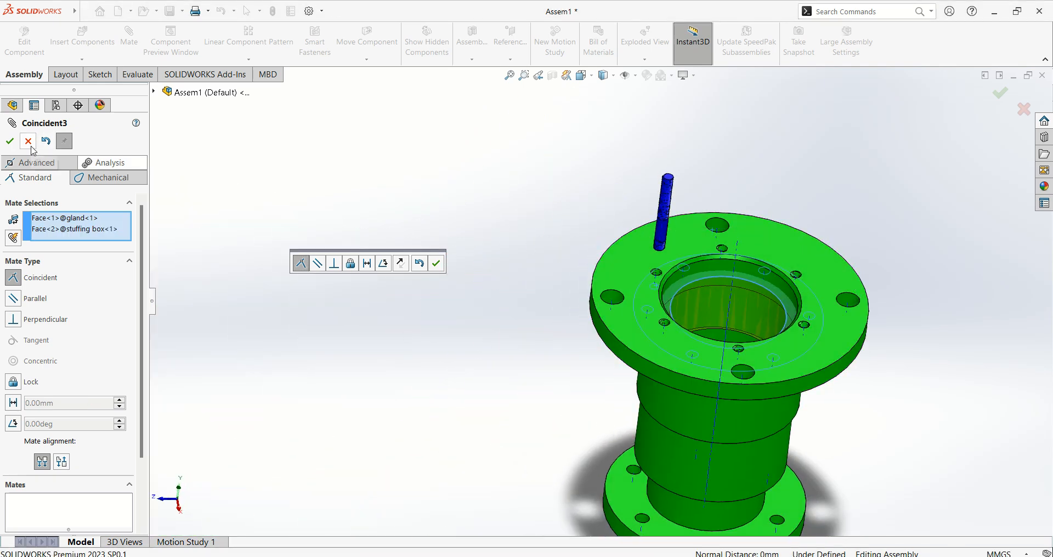
click(49, 140)
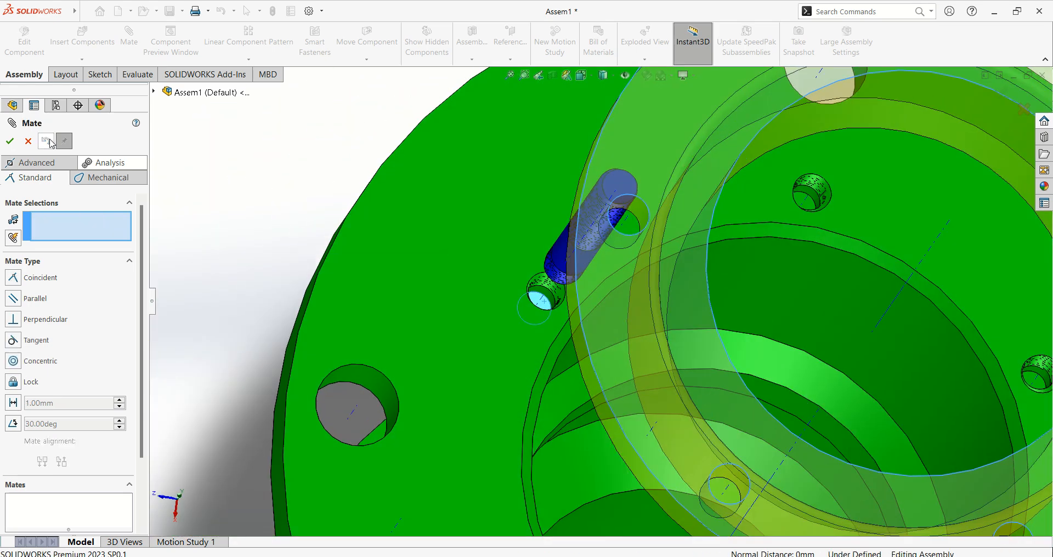
Step: Select the bottom face of the threaded hole beneath the stud as the first mate entity
scroll(639, 305, up, 3)
scroll(604, 313, down, 4)
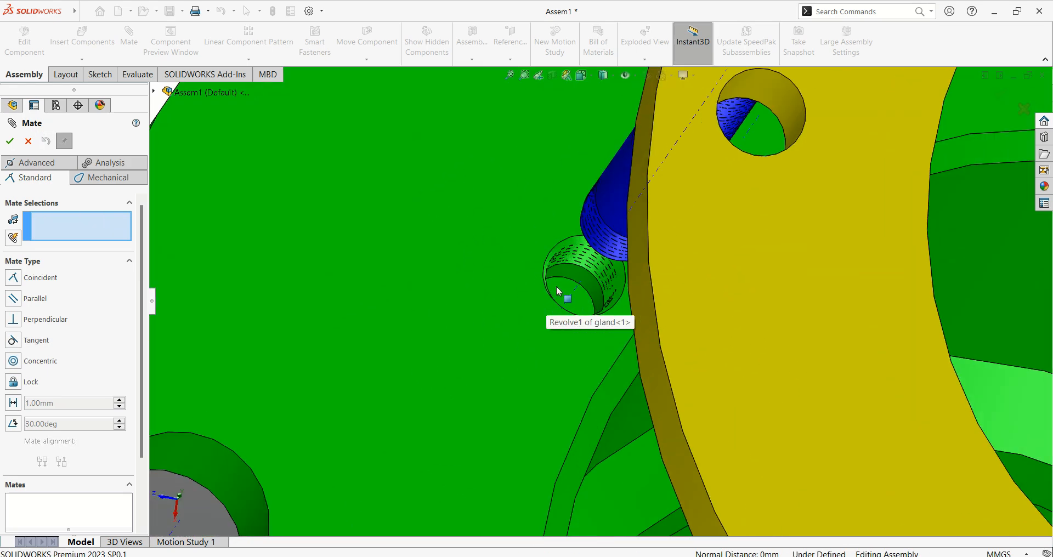
click(568, 297)
scroll(565, 294, up, 6)
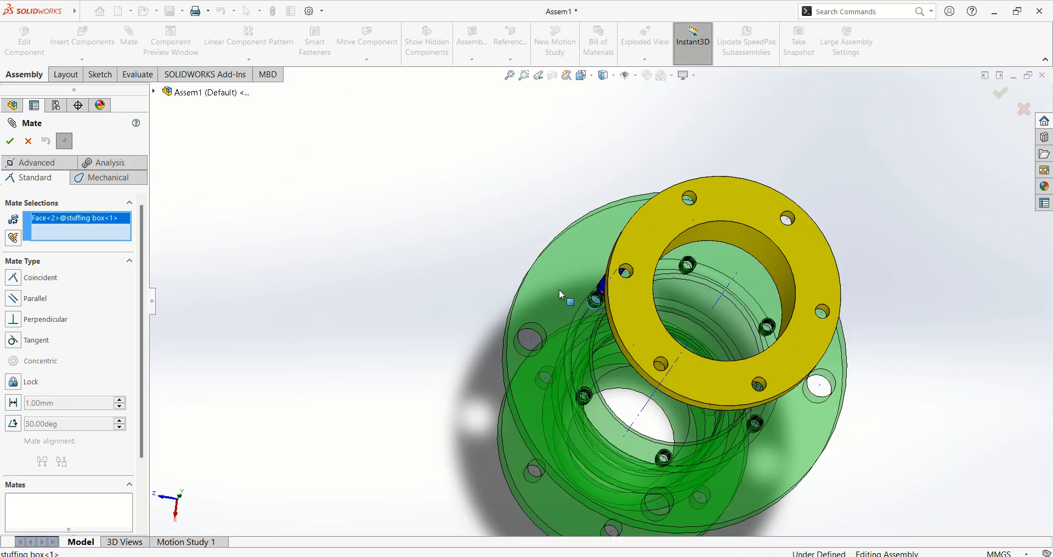
Step: Add the end face of the stud nearest the threaded hole as the second mate entity
middle_drag(420, 258, 529, 223)
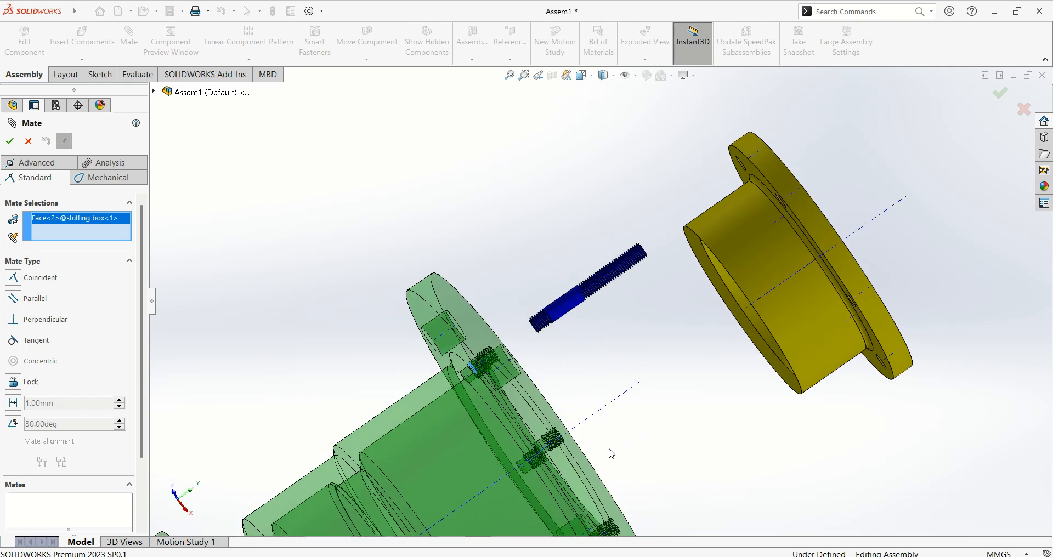
middle_drag(628, 400, 724, 364)
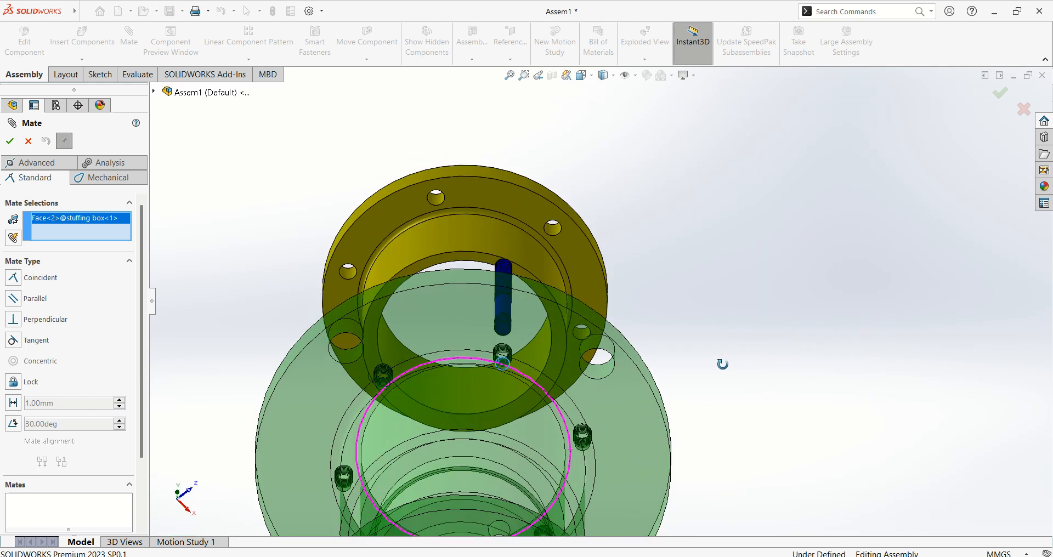
scroll(515, 334, down, 5)
scroll(482, 307, down, 3)
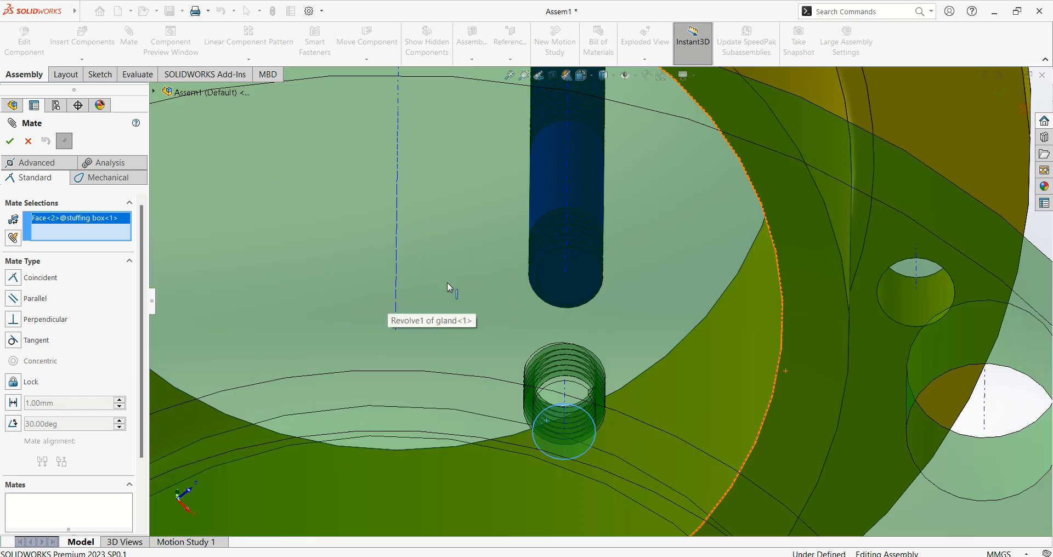
click(581, 275)
scroll(561, 351, up, 7)
middle_drag(795, 241, 742, 362)
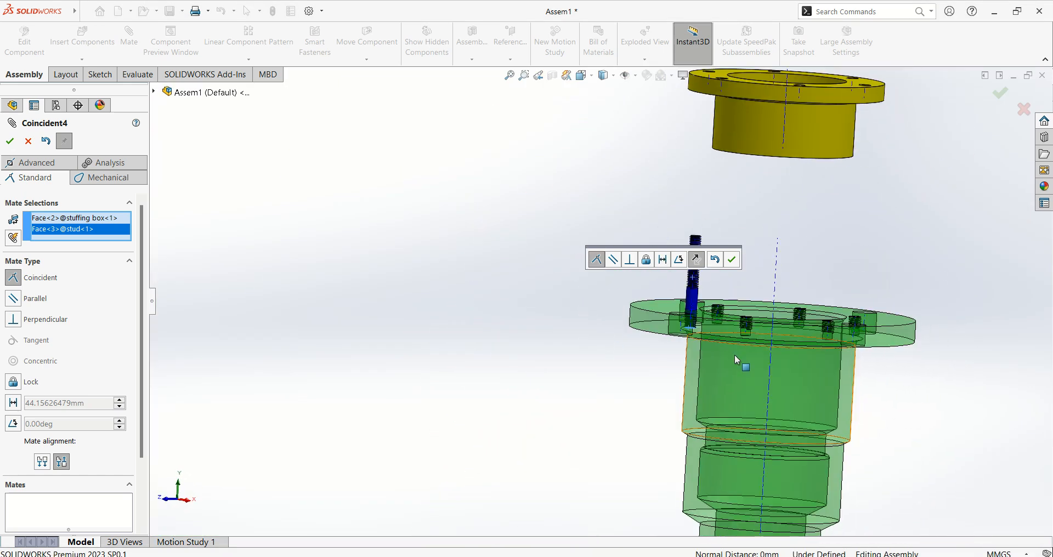
Step: Make it a distance mate of 6 mm between the hole's bottom face and the stud's end face, and accept it
scroll(526, 254, down, 5)
scroll(526, 254, down, 2)
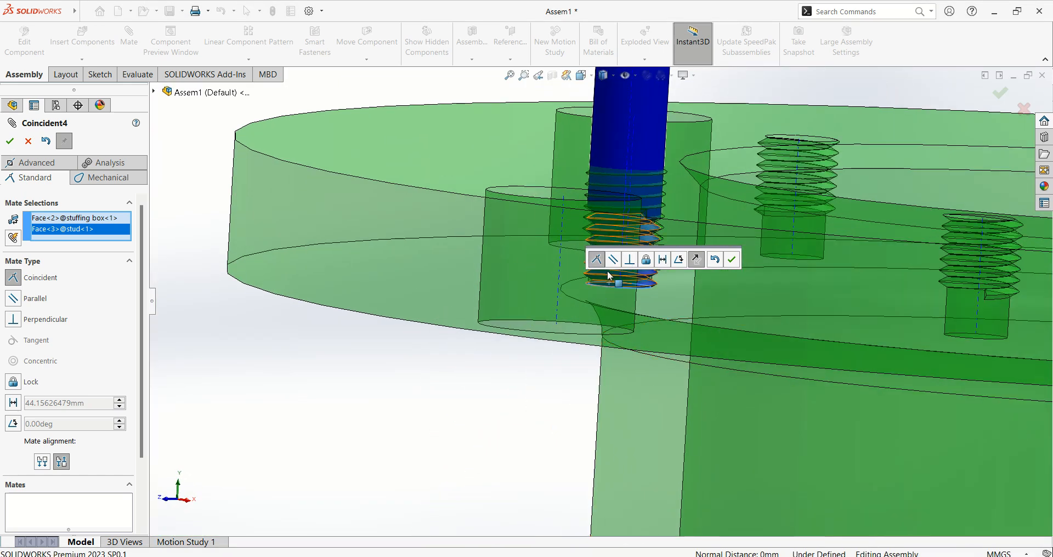
scroll(561, 246, down, 3)
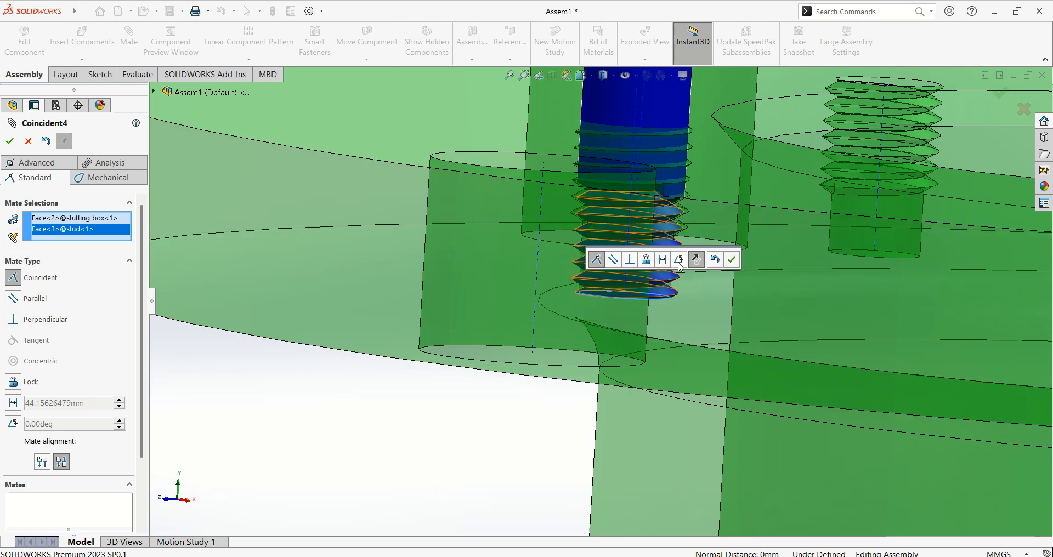
click(14, 403)
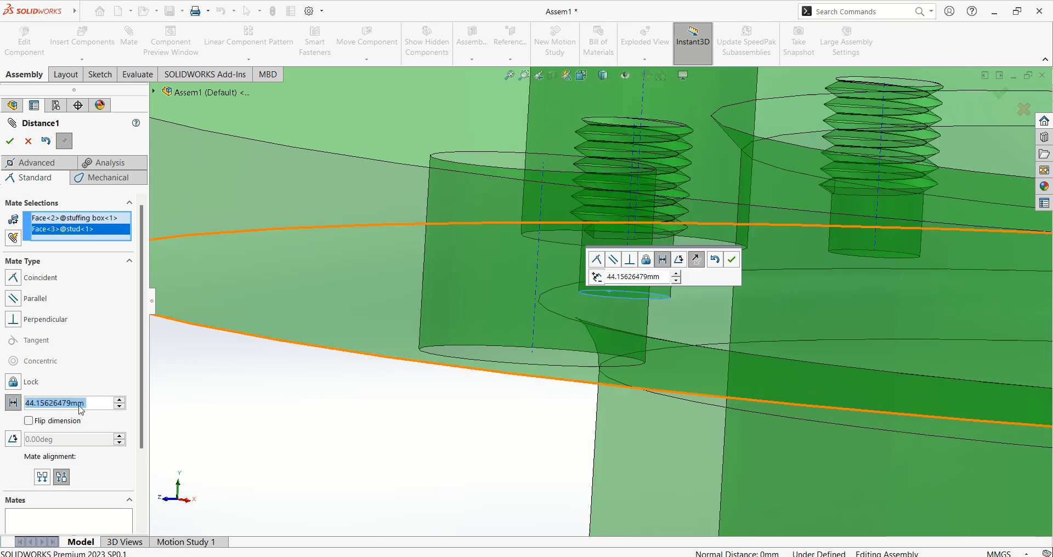
text(6)
key(Return)
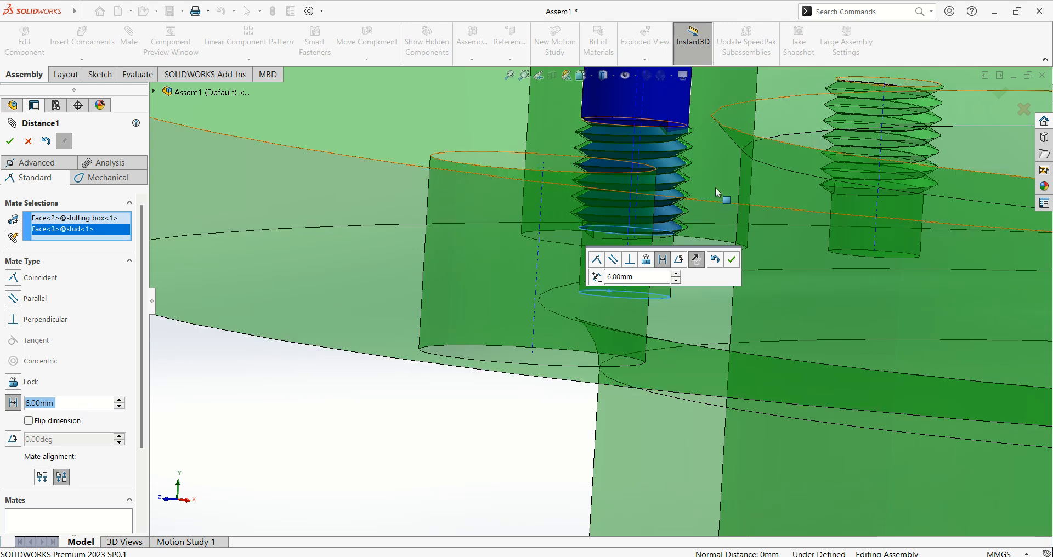
scroll(686, 237, up, 4)
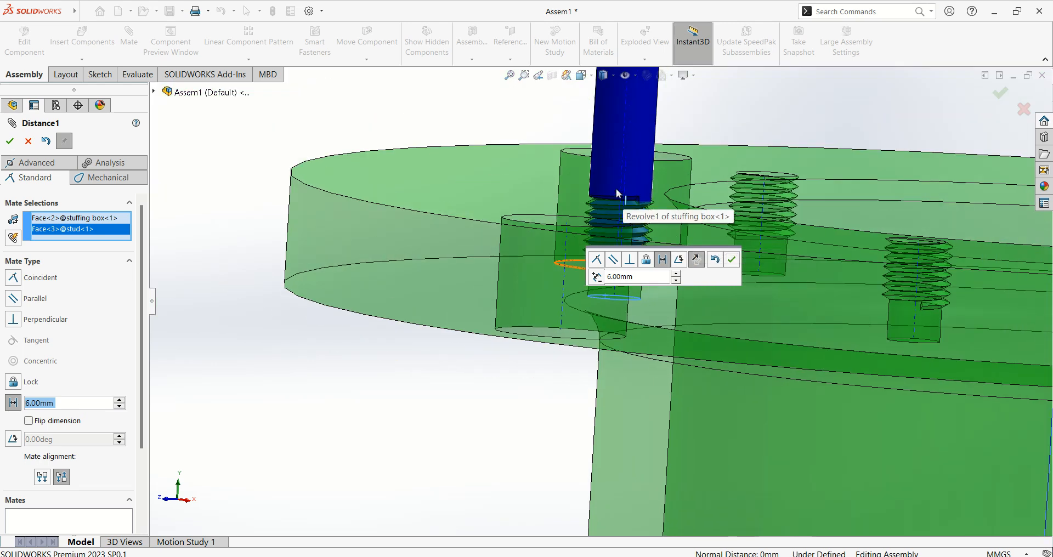
mouse_move(362, 116)
middle_down()
mouse_move(345, 107)
mouse_move(348, 117)
middle_up()
scroll(558, 216, up, 3)
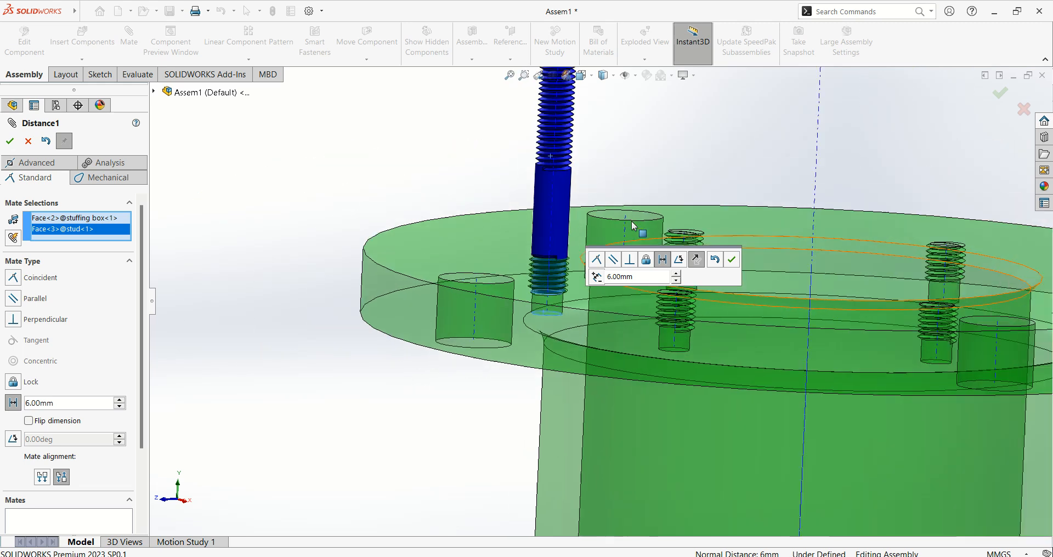
click(10, 144)
Step: Examine how the stud sits in the flange and check its lengths against the Lab Manual drawing in Adobe Reader
scroll(552, 208, up, 6)
middle_drag(641, 200, 616, 189)
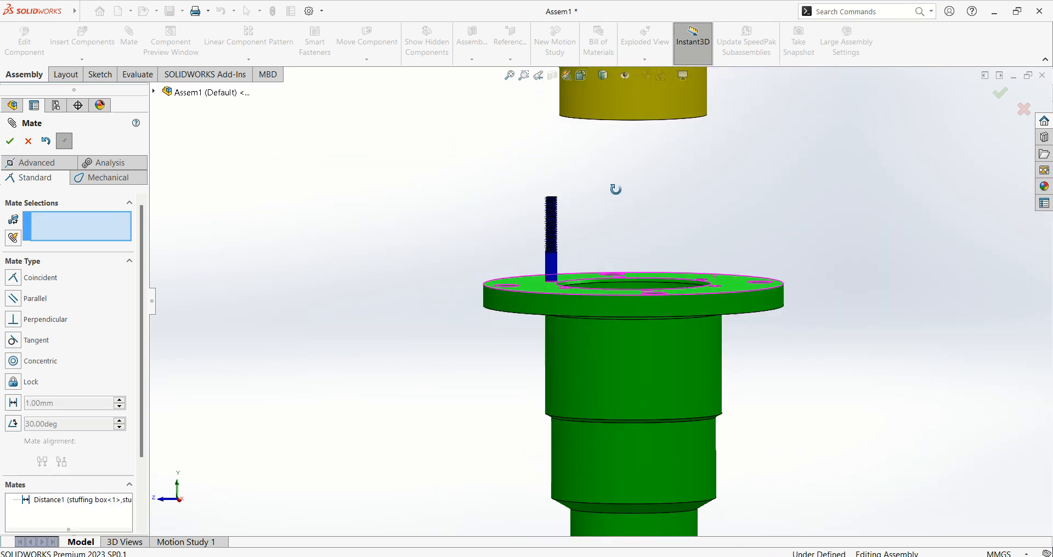
scroll(590, 239, down, 8)
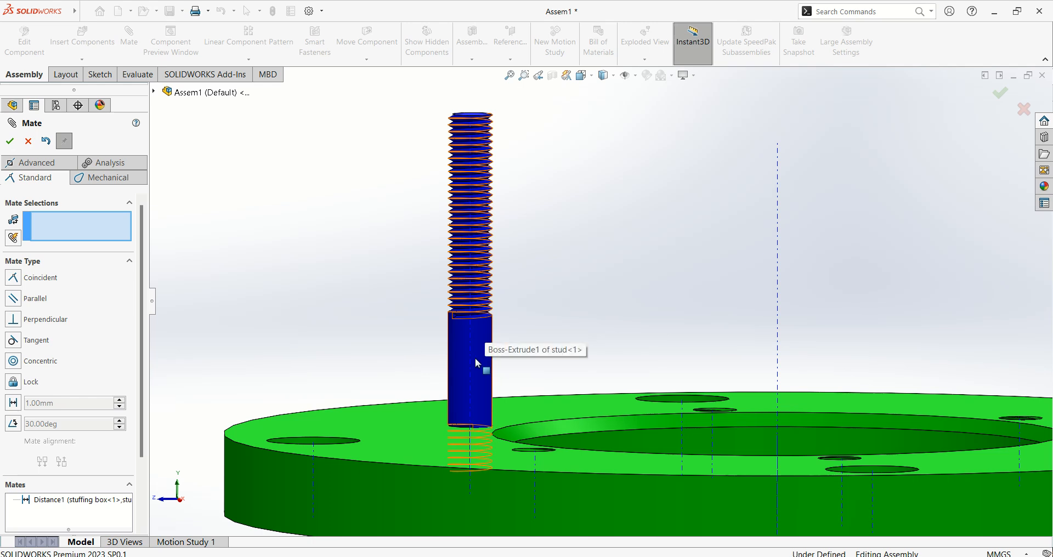
scroll(477, 363, up, 2)
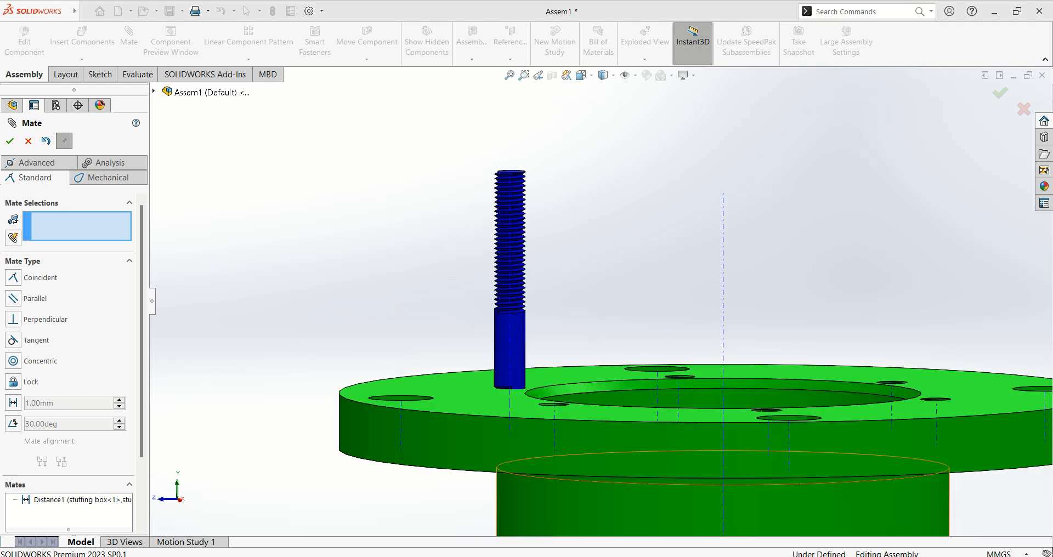
key(alt+Tab)
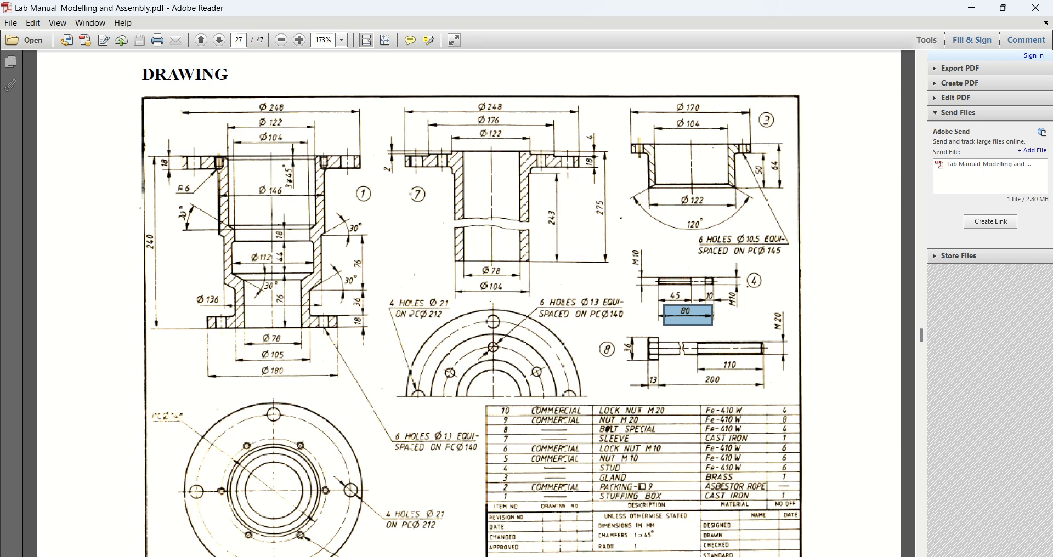
key(alt+Tab)
scroll(451, 134, up, 4)
scroll(580, 146, up, 3)
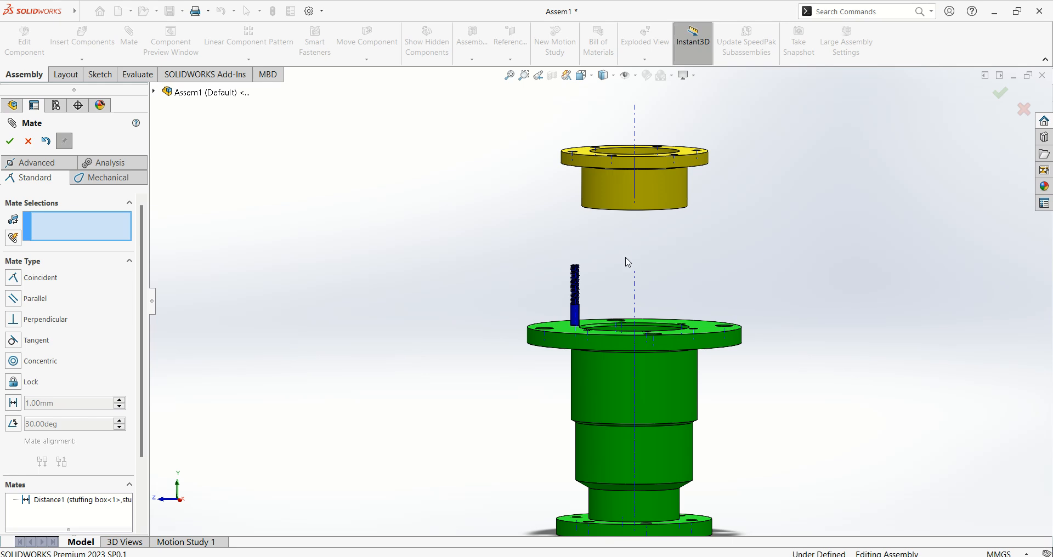
Step: Add a 25 mm distance mate between the underside of the gland's flange and the top face of the stuffing box flange
scroll(622, 188, down, 3)
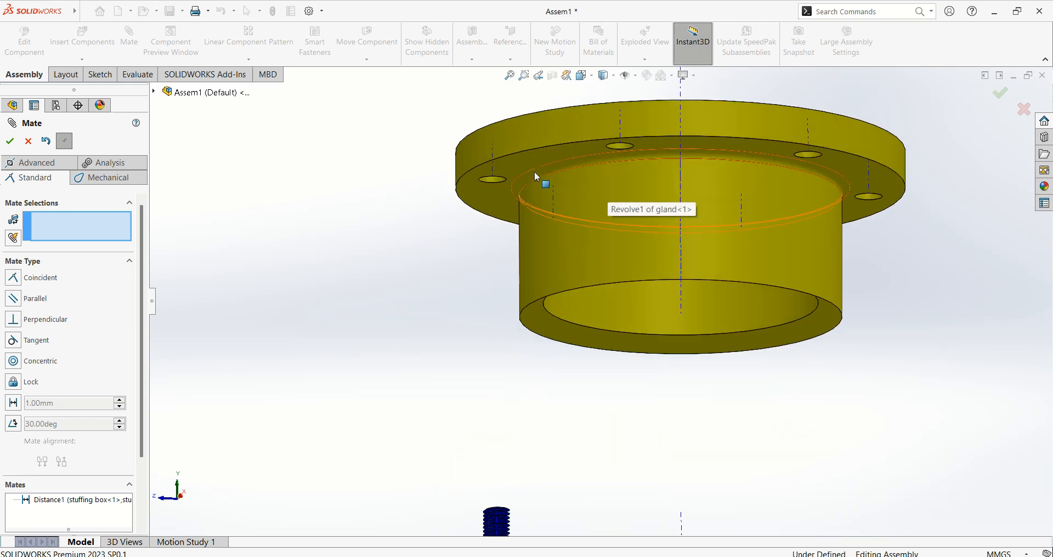
scroll(536, 164, up, 3)
scroll(562, 331, down, 3)
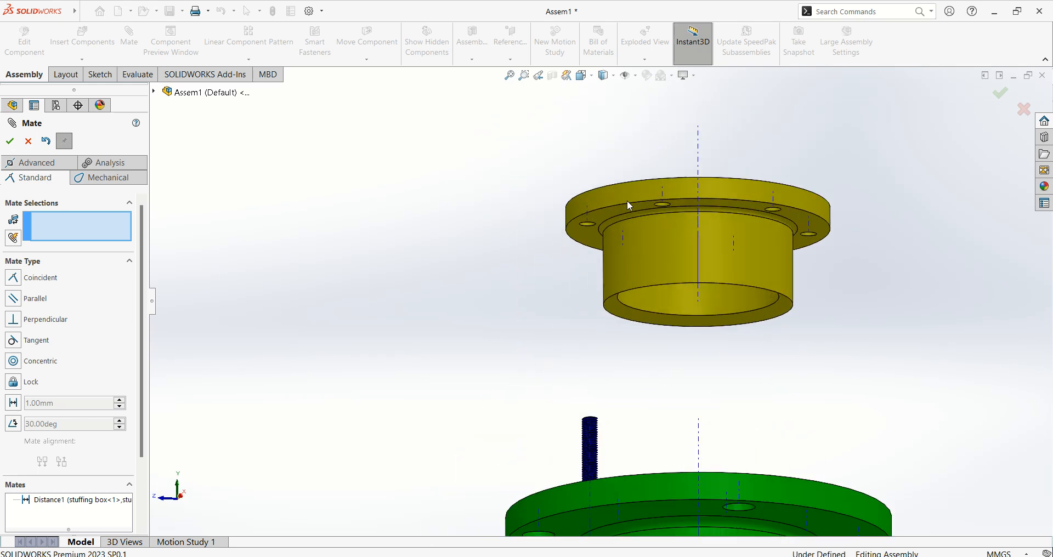
click(617, 209)
scroll(622, 299, up, 3)
middle_drag(624, 295, 584, 381)
click(582, 380)
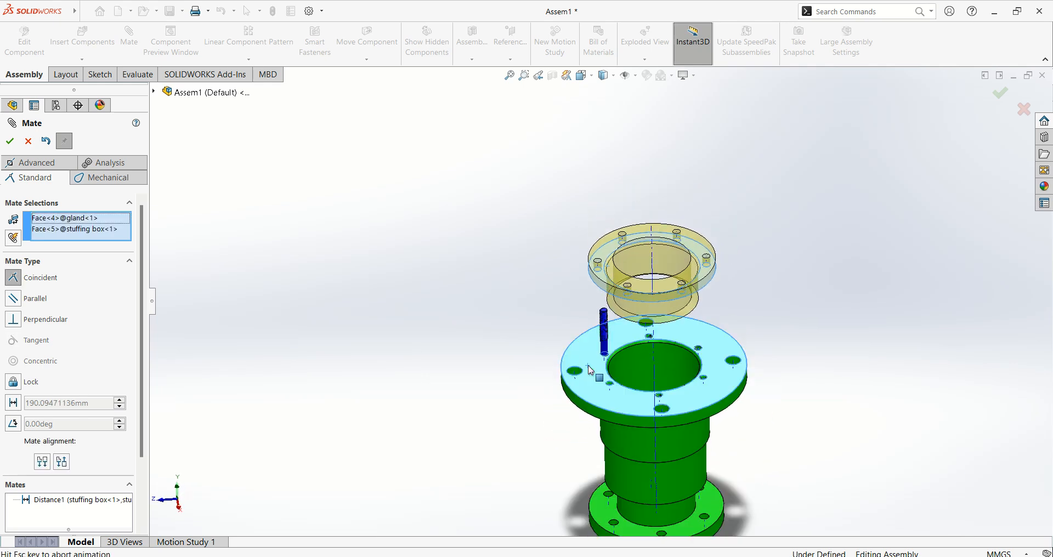
click(13, 403)
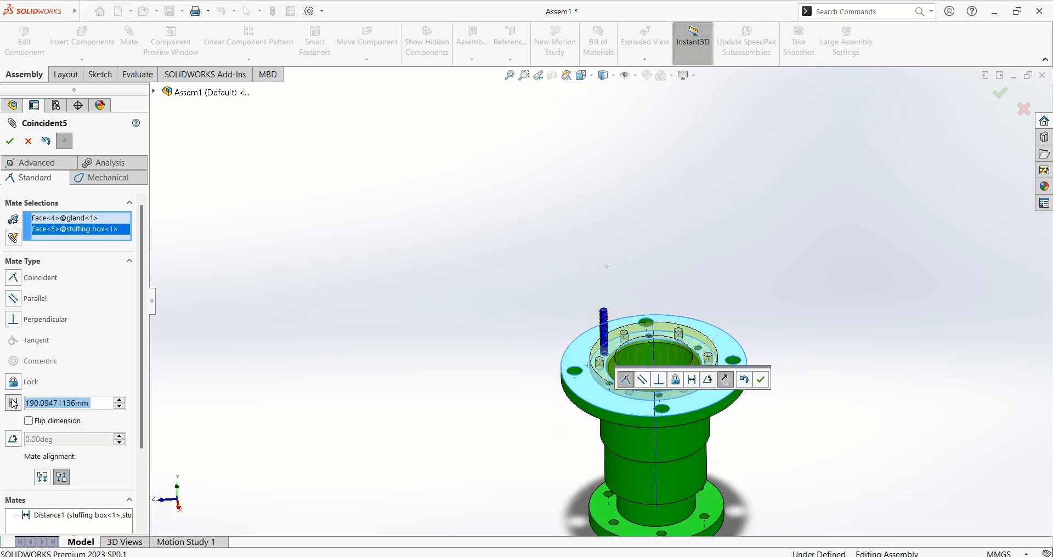
text(25)
key(Return)
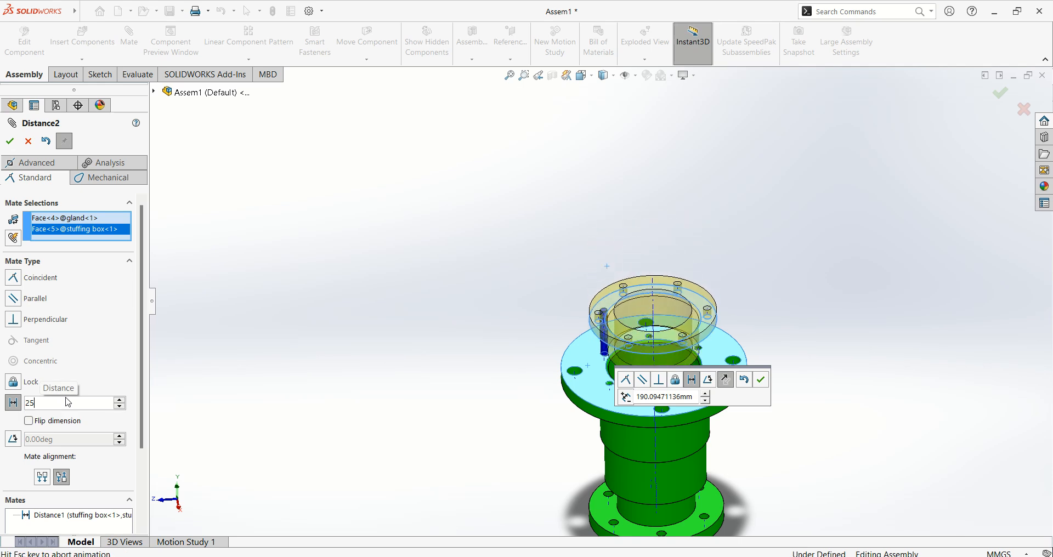
click(10, 142)
Step: Insert the part "hex nut style for stud M10" and place it beside the stud above the gland
middle_drag(438, 308, 468, 213)
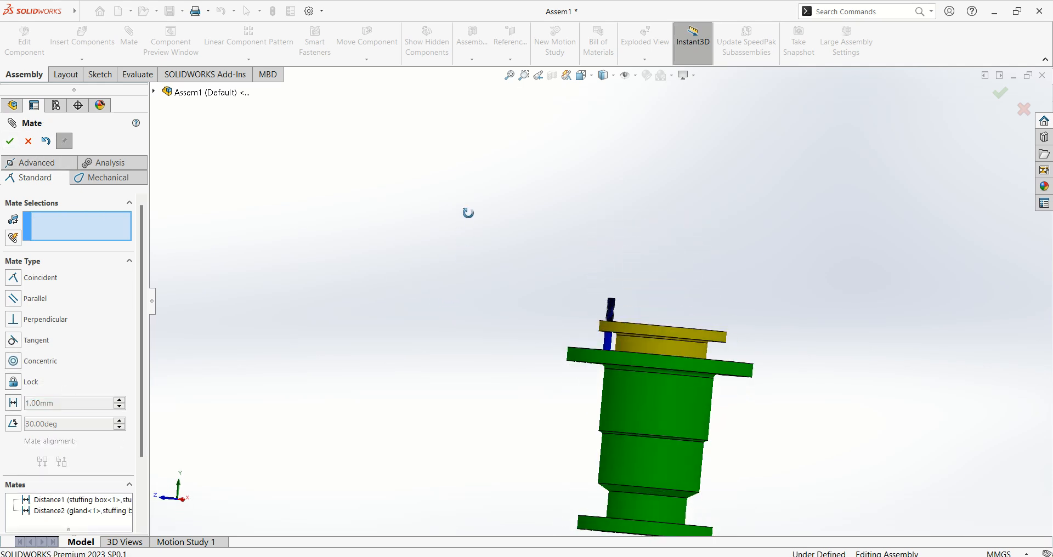
scroll(707, 385, down, 6)
scroll(379, 211, down, 4)
scroll(588, 270, up, 5)
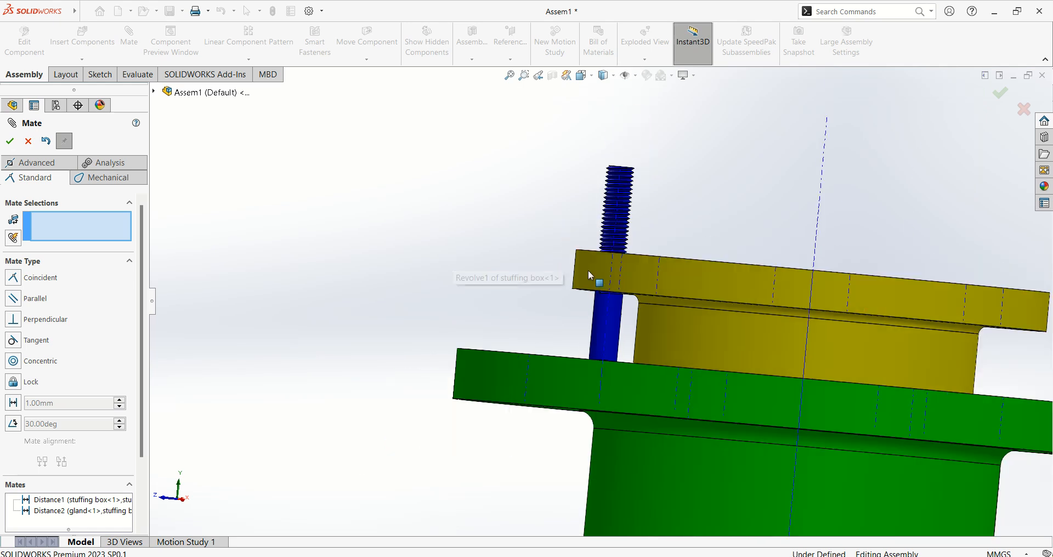
middle_drag(636, 248, 600, 315)
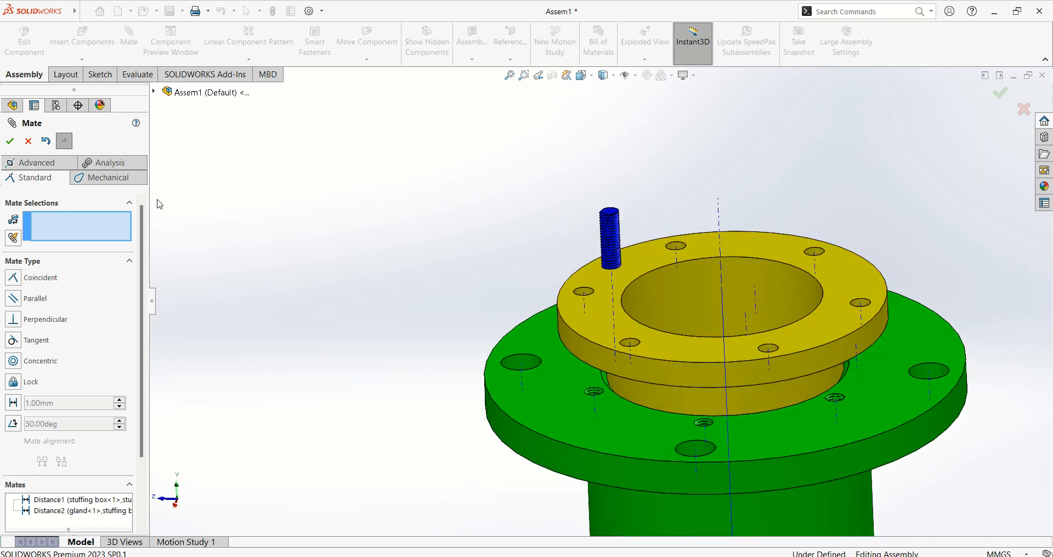
click(89, 37)
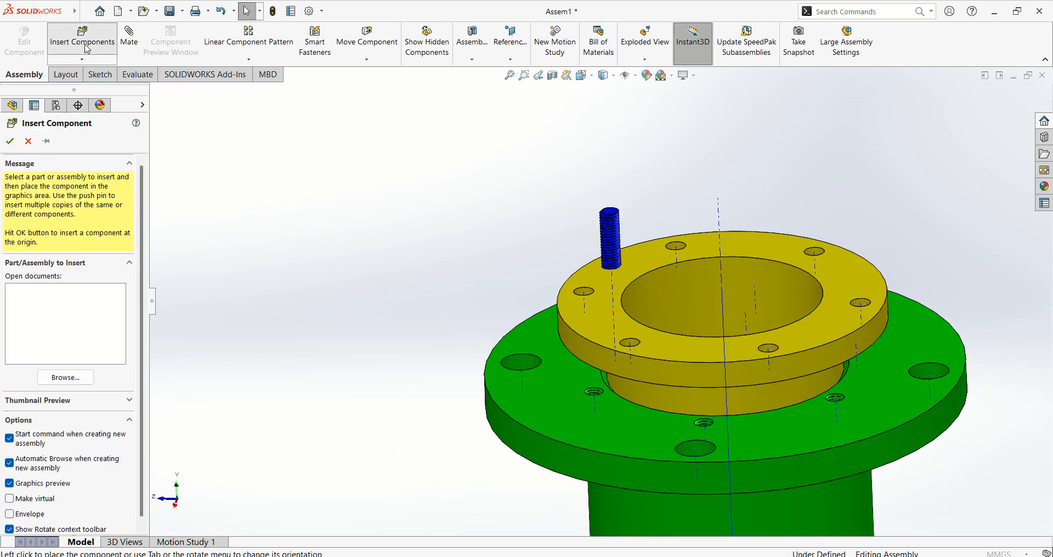
click(82, 377)
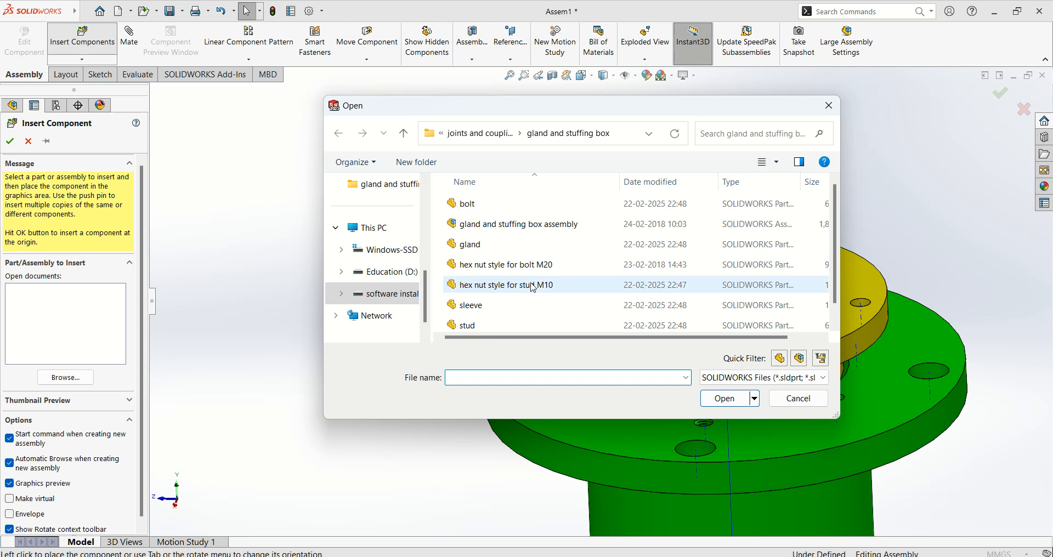
scroll(538, 285, down, 1)
click(541, 264)
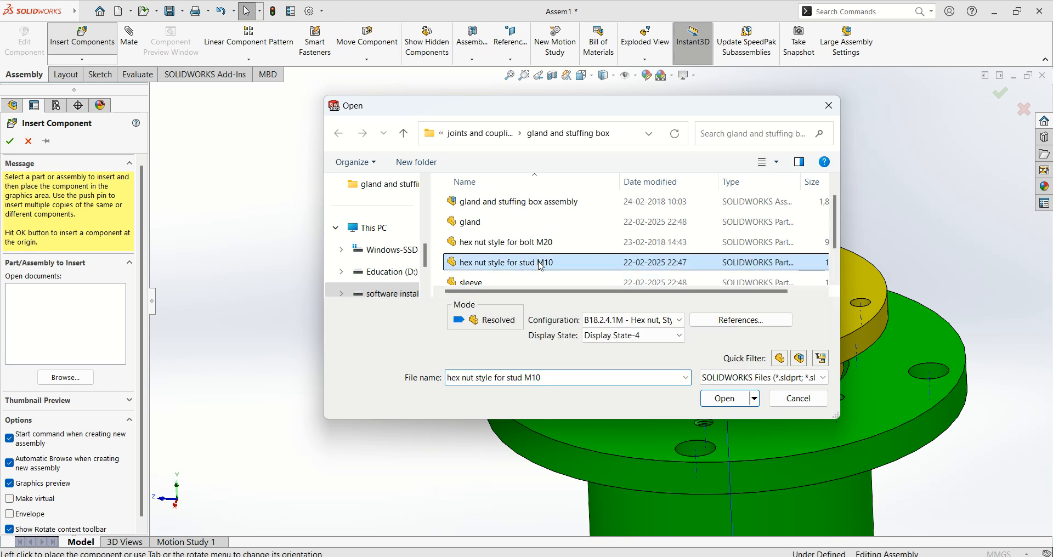
click(713, 399)
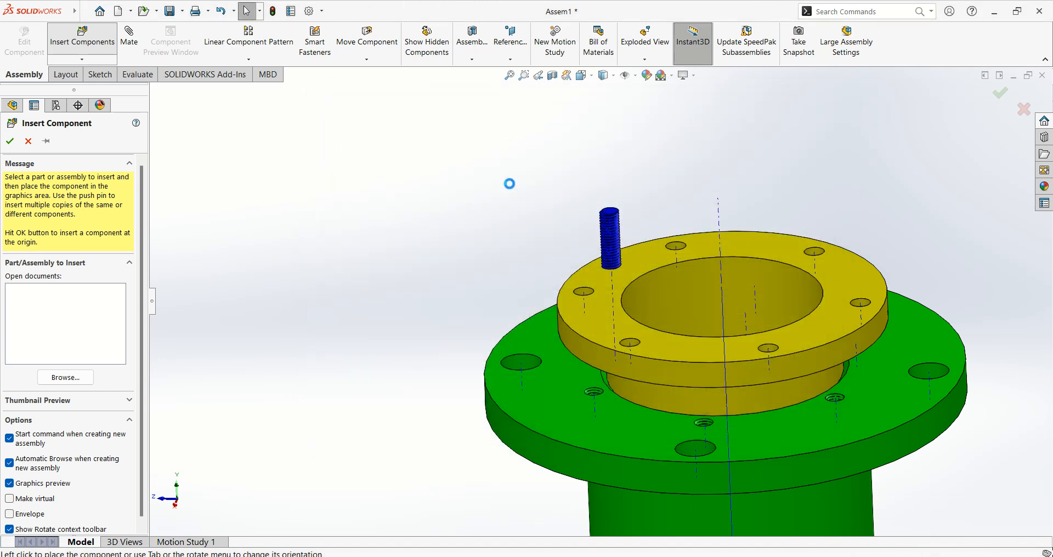
click(556, 233)
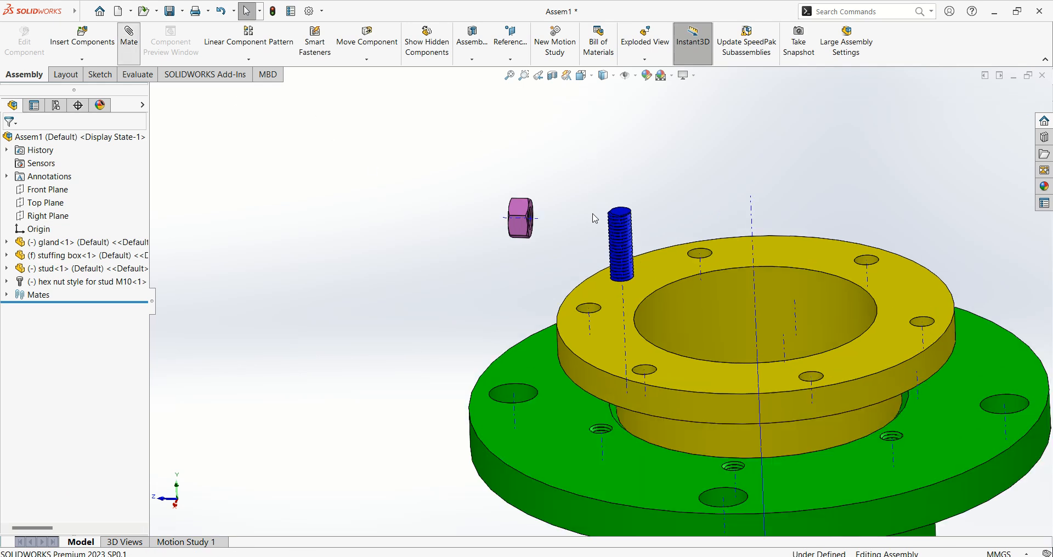
Step: Add a coincident mate between the stud's axis and the hex nut's axis
scroll(596, 211, down, 5)
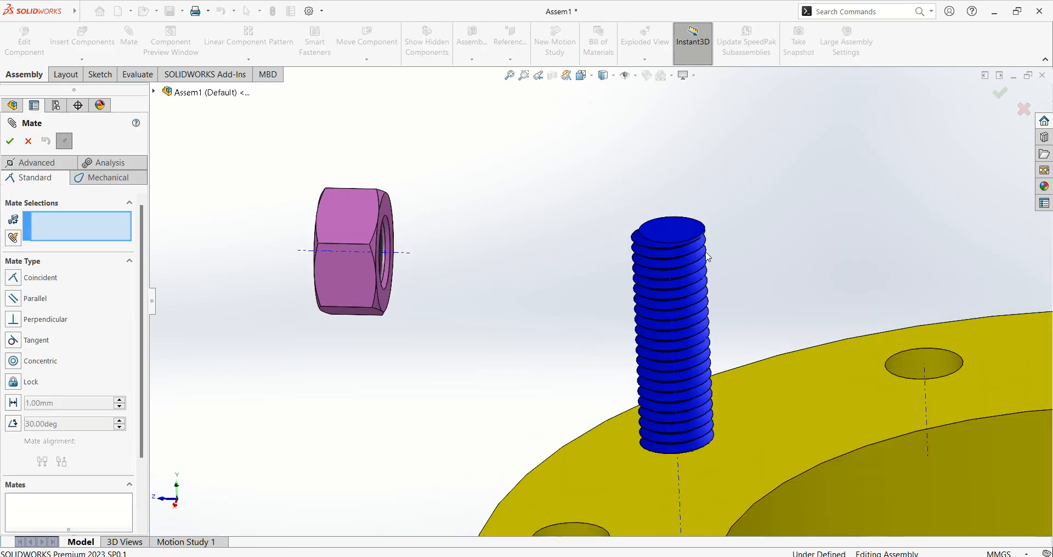
click(670, 248)
click(404, 254)
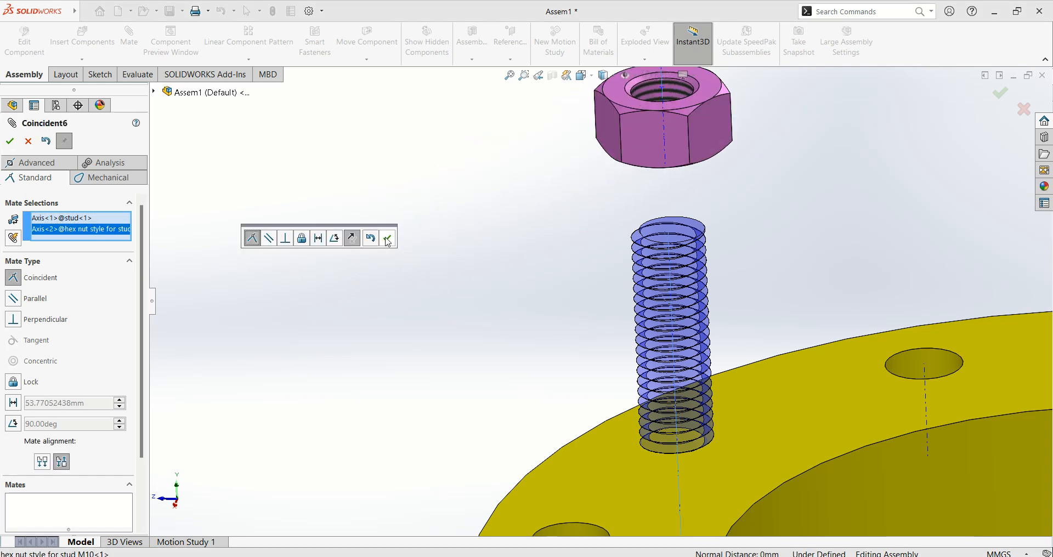
click(387, 242)
Step: Add a coincident mate between the hex nut's end face and the top face of the gland's flange
scroll(505, 235, up, 3)
middle_drag(623, 258, 637, 168)
scroll(637, 169, down, 3)
middle_drag(613, 245, 636, 310)
click(614, 214)
scroll(630, 197, up, 5)
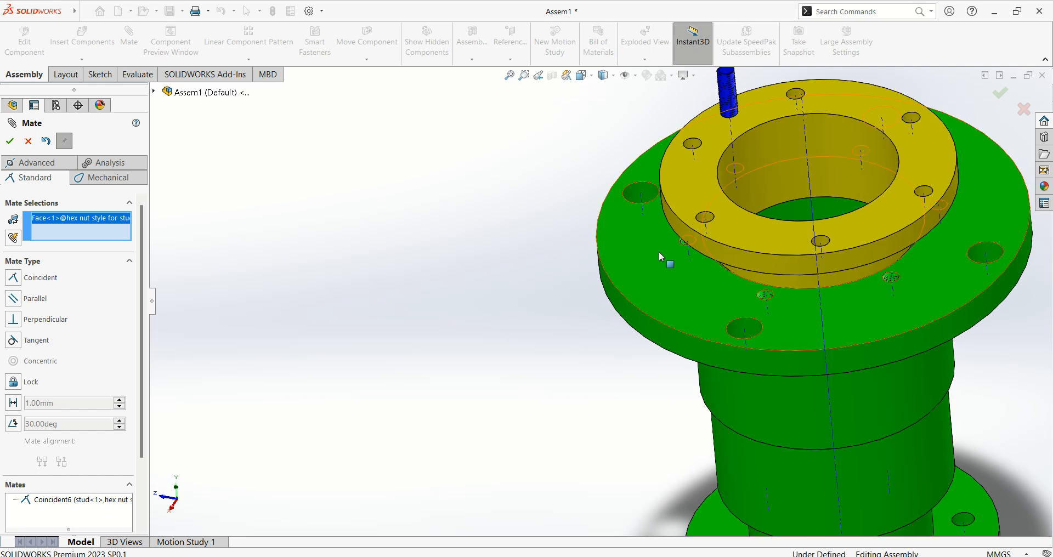
click(779, 105)
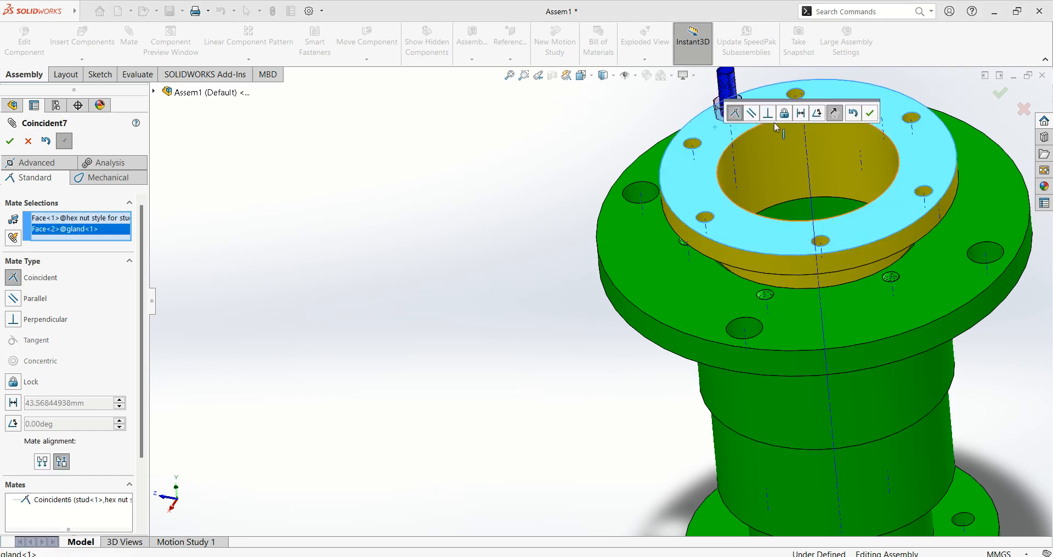
click(870, 114)
Step: Turn the gland slightly about its axis to test its remaining freedom of rotation
middle_drag(693, 237, 727, 222)
scroll(723, 230, down, 3)
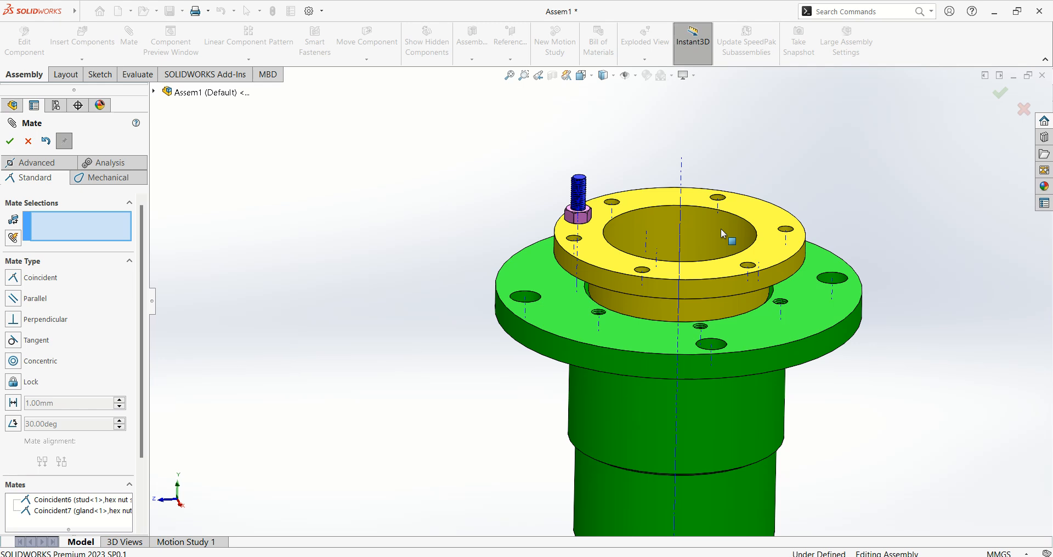
scroll(721, 229, down, 3)
middle_drag(559, 252, 592, 344)
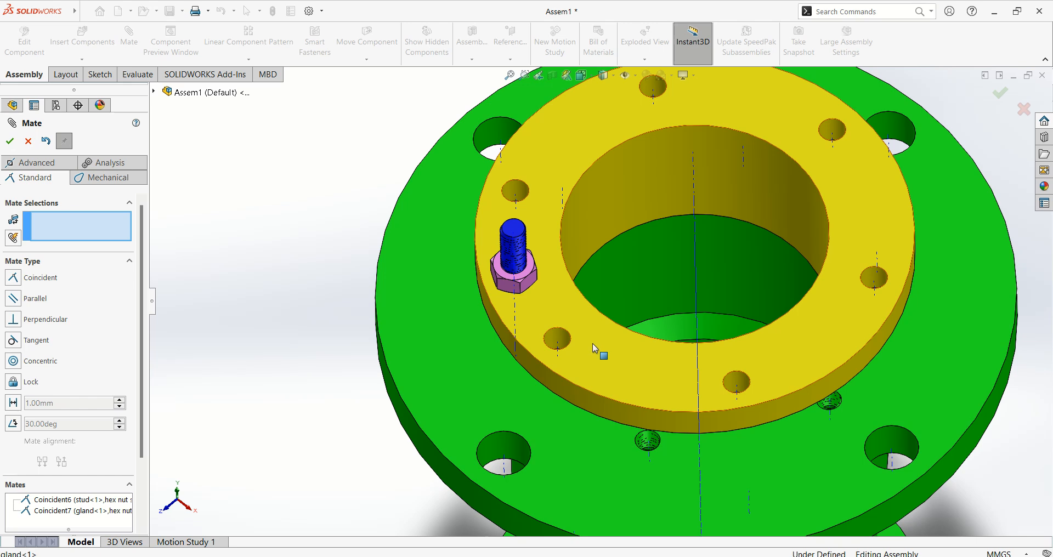
drag(568, 318, 567, 340)
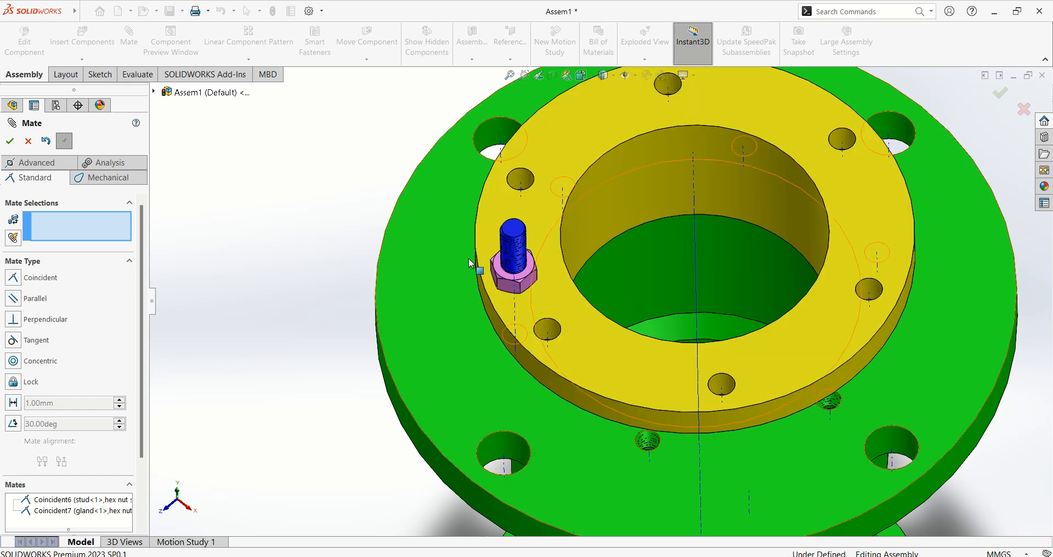
Step: Make the gland's flange hole next to the stud concentric with the stud's cylindrical face, and finish mating
middle_drag(304, 264, 305, 137)
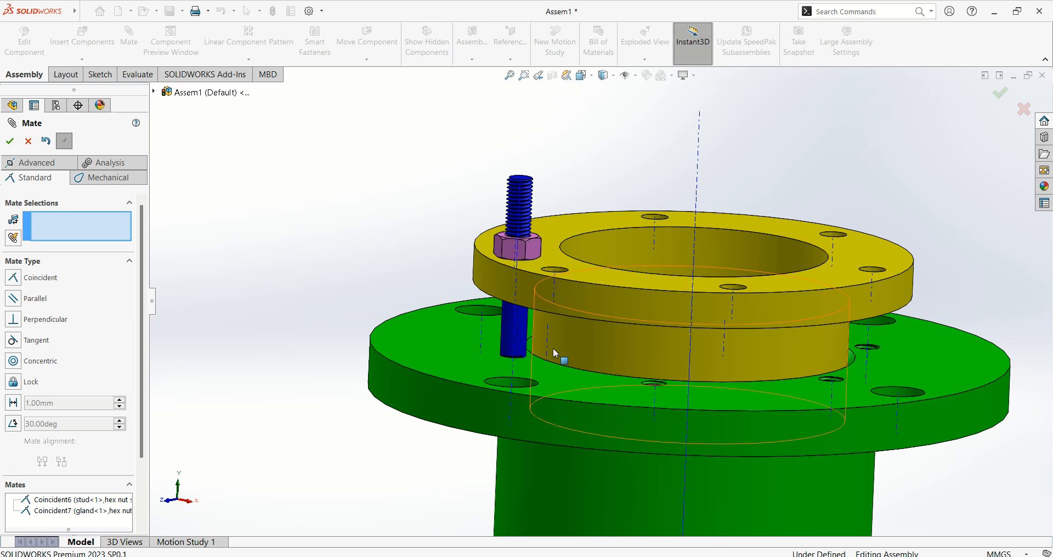
scroll(548, 329, down, 4)
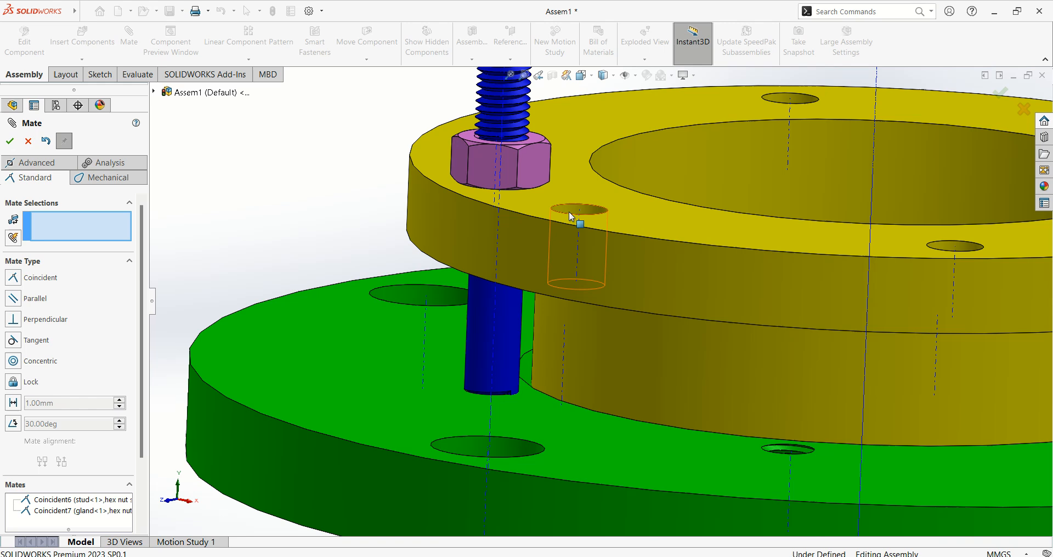
scroll(571, 211, down, 3)
click(575, 225)
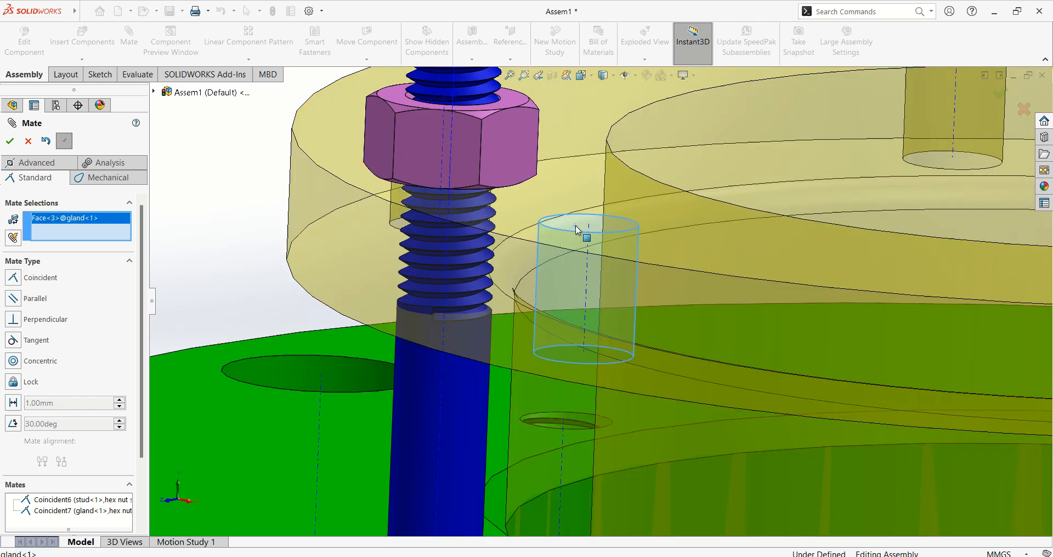
click(459, 403)
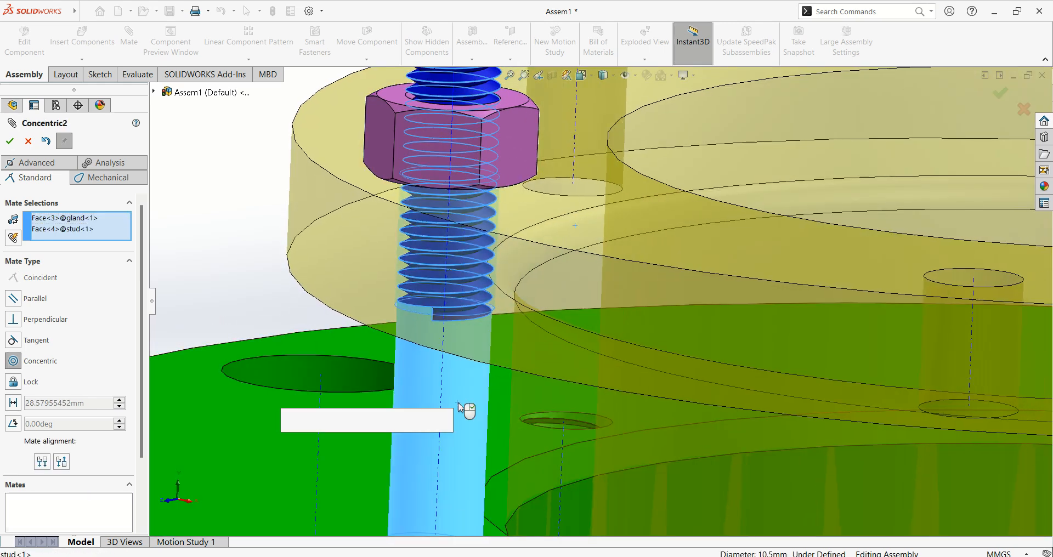
click(443, 428)
scroll(516, 347, up, 10)
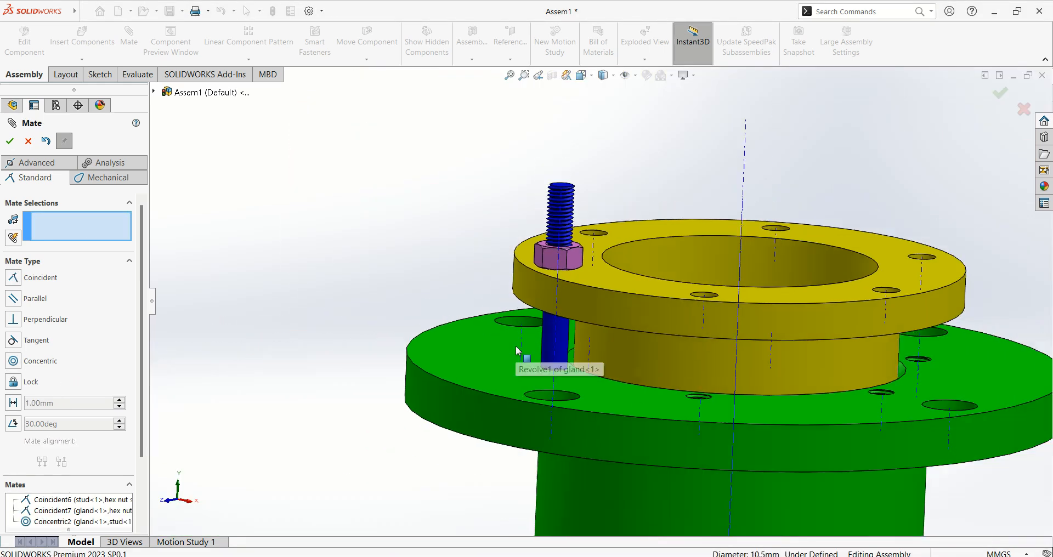
middle_drag(423, 299, 431, 346)
scroll(590, 318, down, 5)
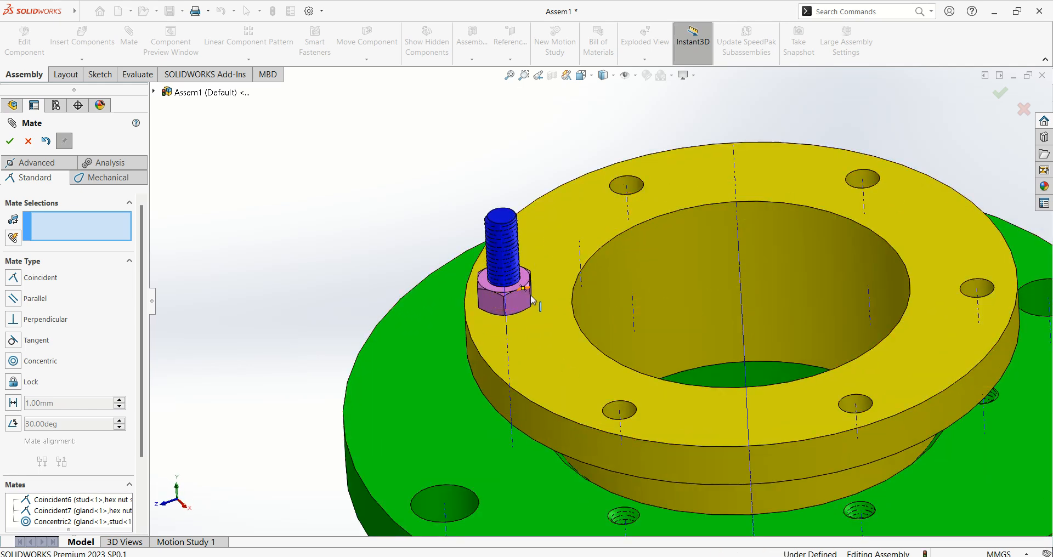
scroll(595, 305, up, 1)
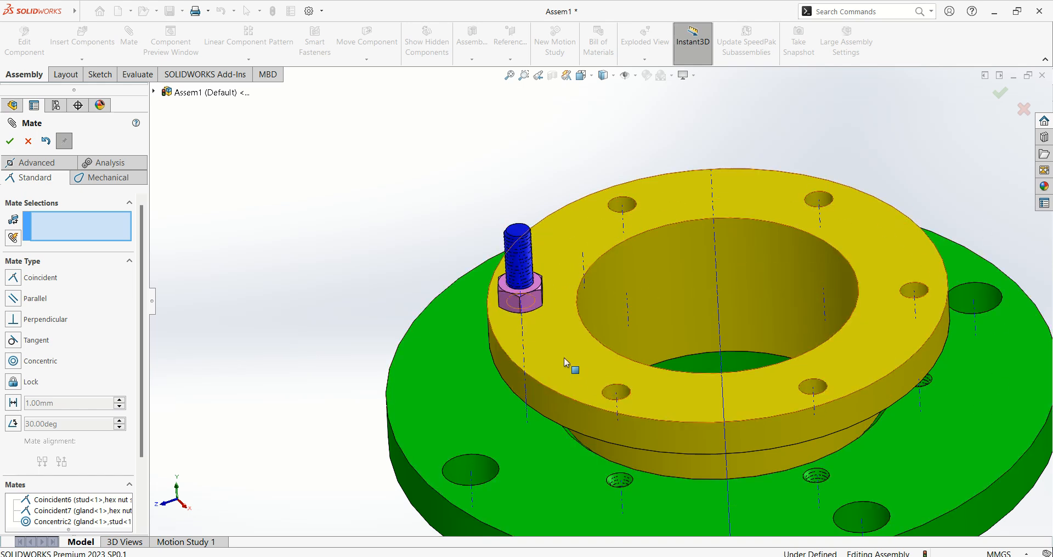
click(10, 141)
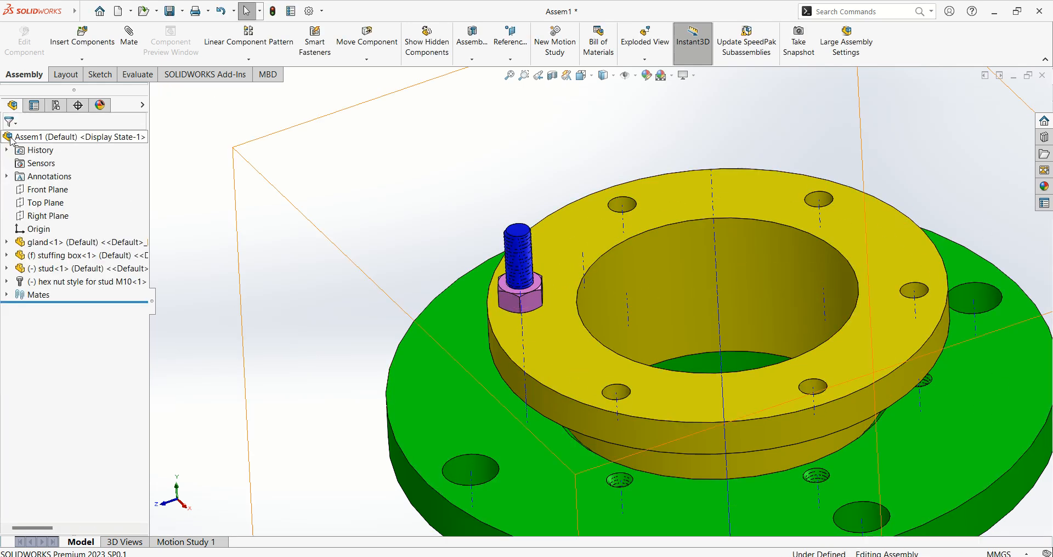
Step: Start a circular component pattern, clear the gland from its components, and use the gland's inner bore edge as the pattern axis
click(259, 61)
click(273, 88)
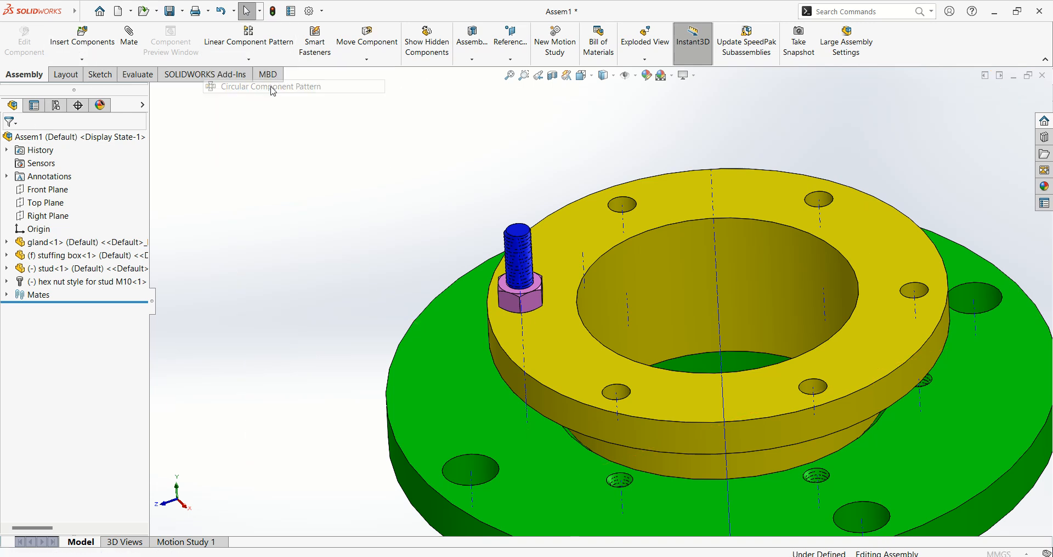
click(653, 229)
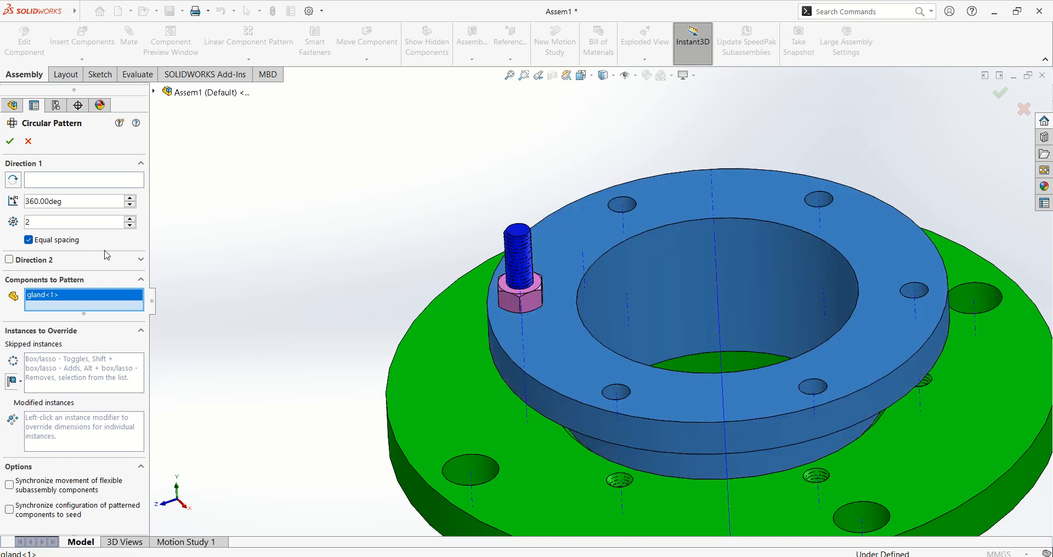
right_click(94, 298)
click(132, 303)
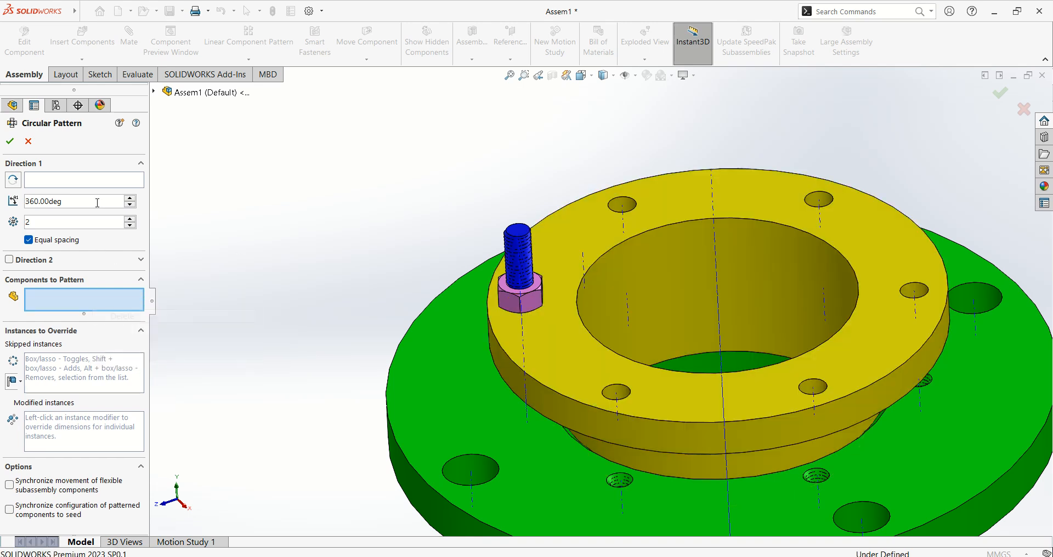
click(99, 187)
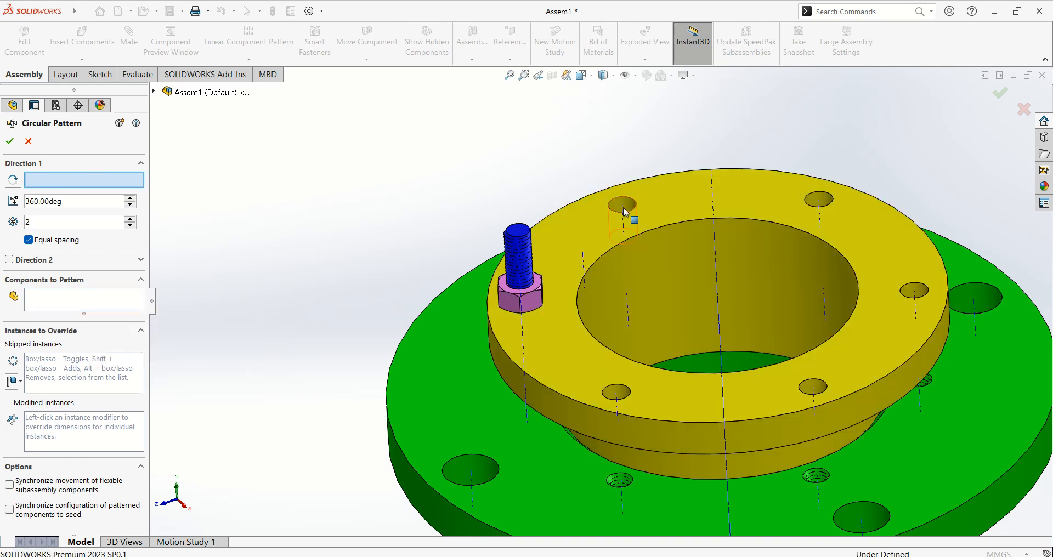
click(656, 229)
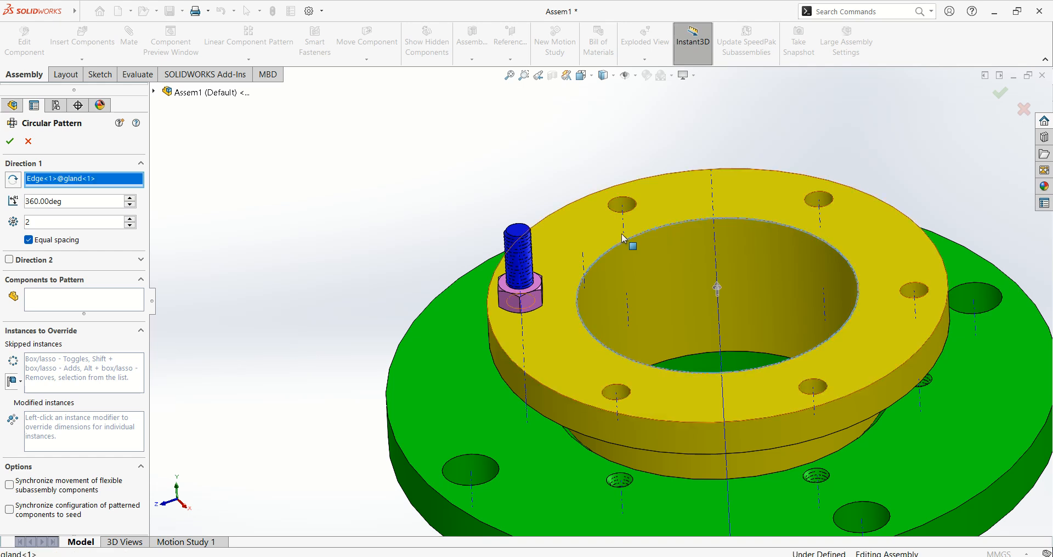
Step: Add the stud and its M10 hex nut as the components for the circular pattern
click(65, 305)
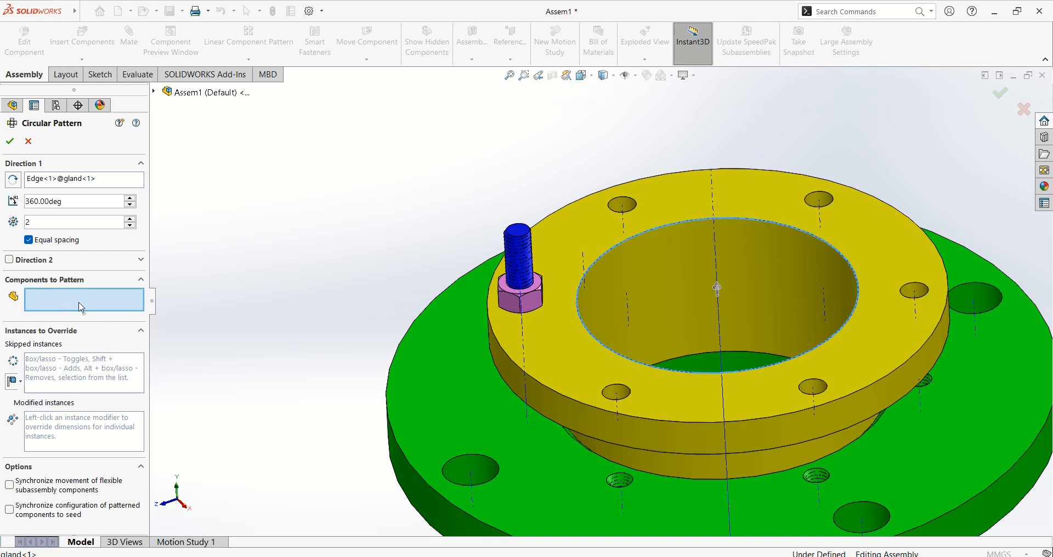
middle_drag(235, 274, 249, 229)
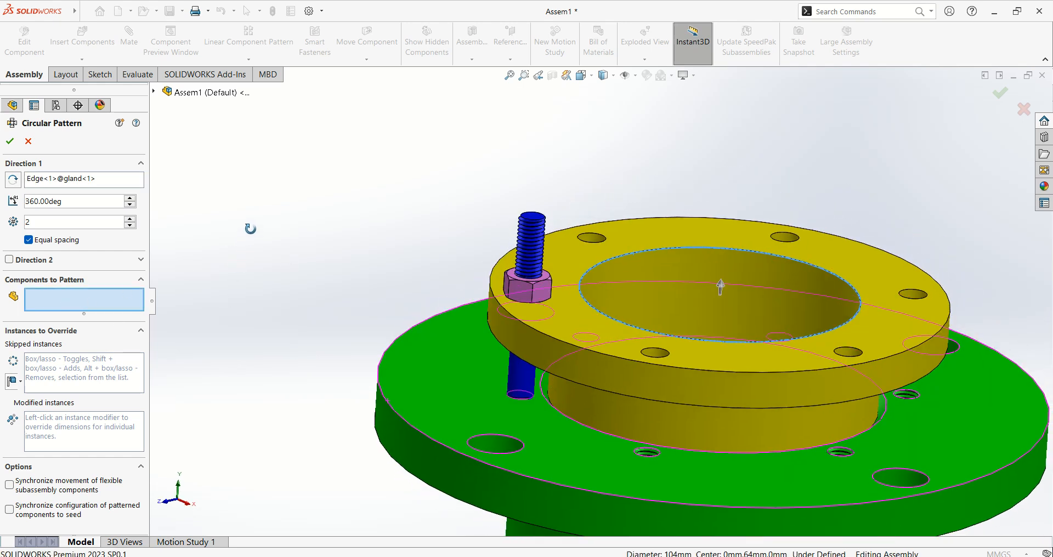
click(524, 378)
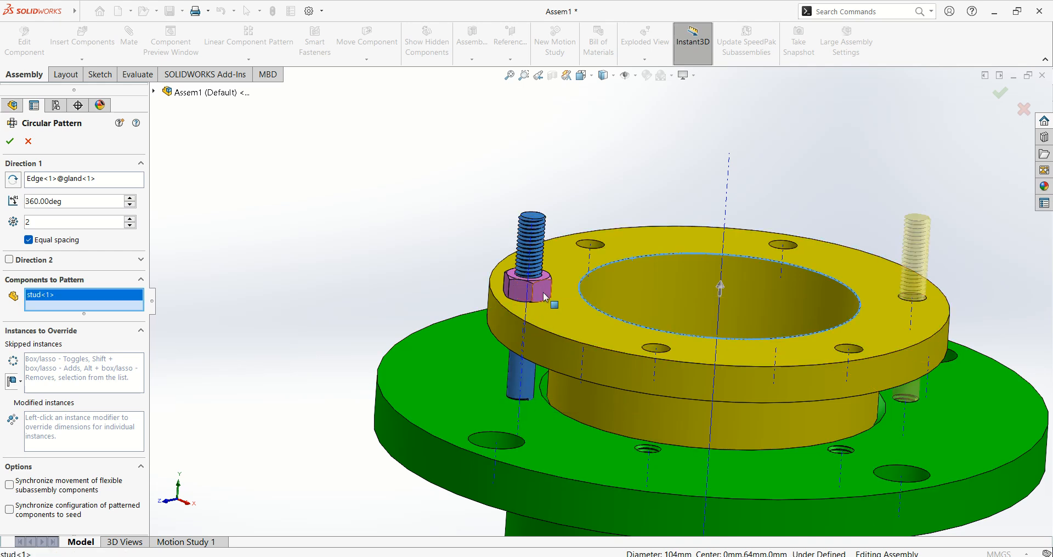
click(546, 296)
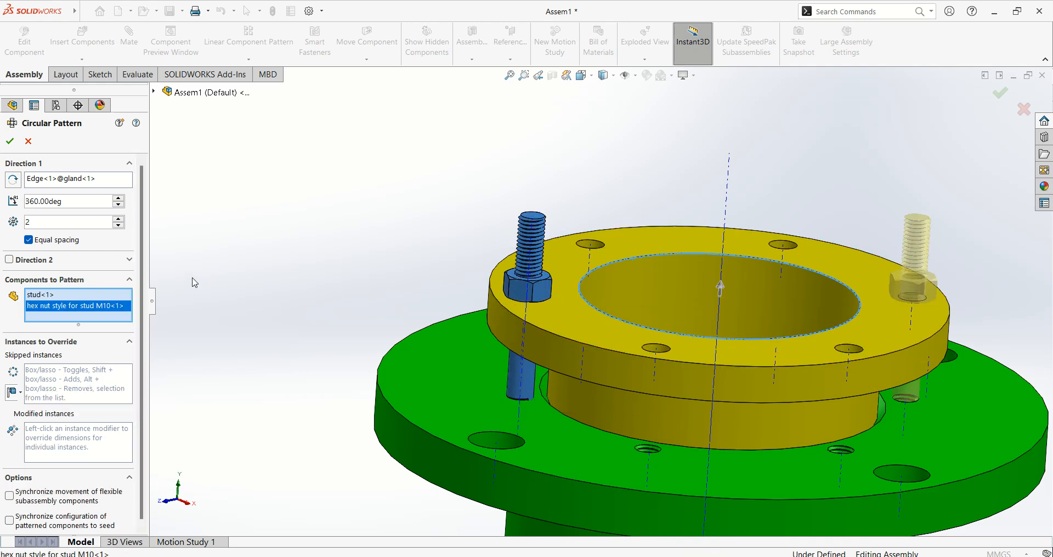
Step: Set the circular pattern to 6 equally spaced instances over 360 degrees and accept it
click(116, 219)
click(117, 219)
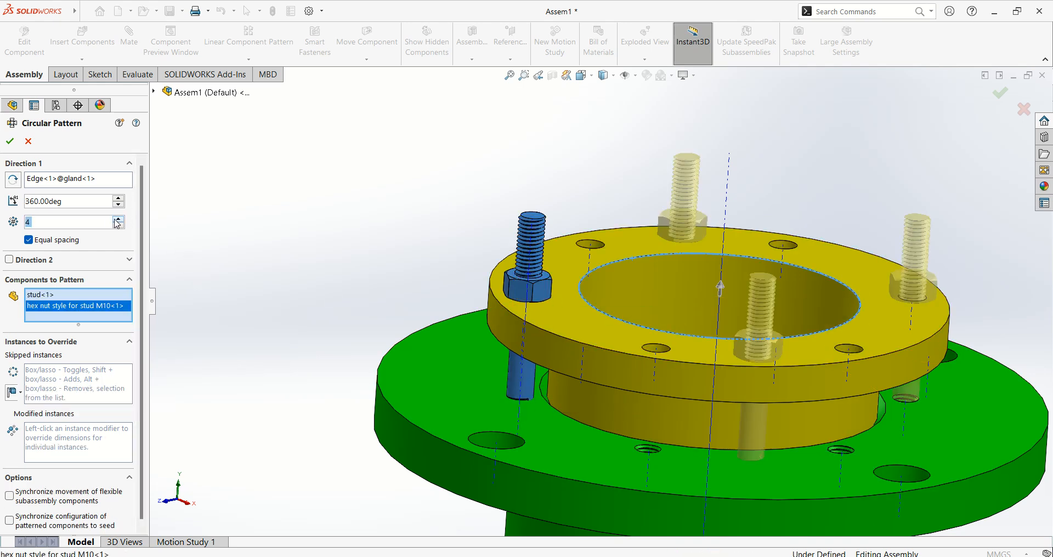
click(117, 219)
click(117, 219)
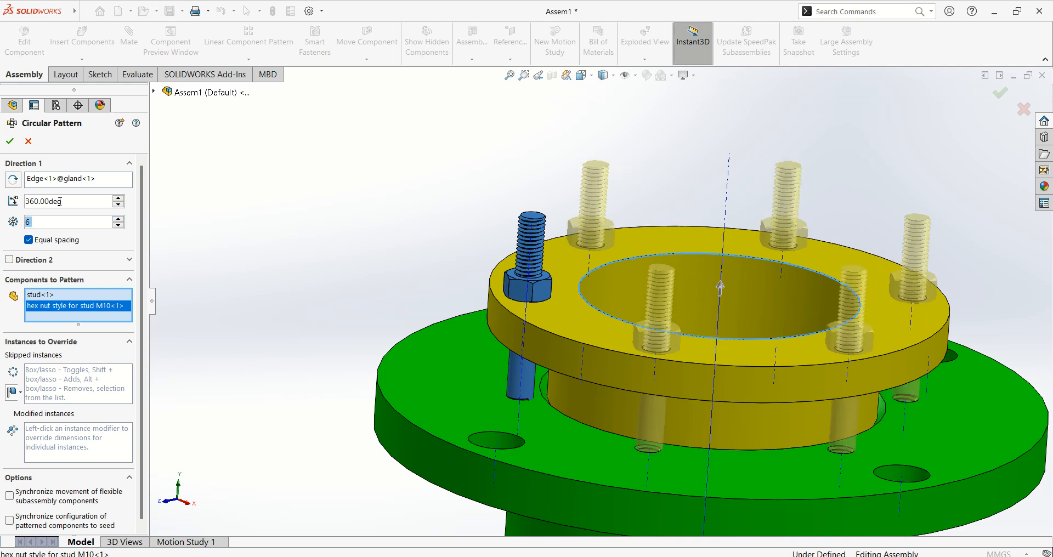
click(11, 141)
Step: Examine the patterned studs and nuts around the gland's flange from several angles and distances
scroll(440, 272, up, 2)
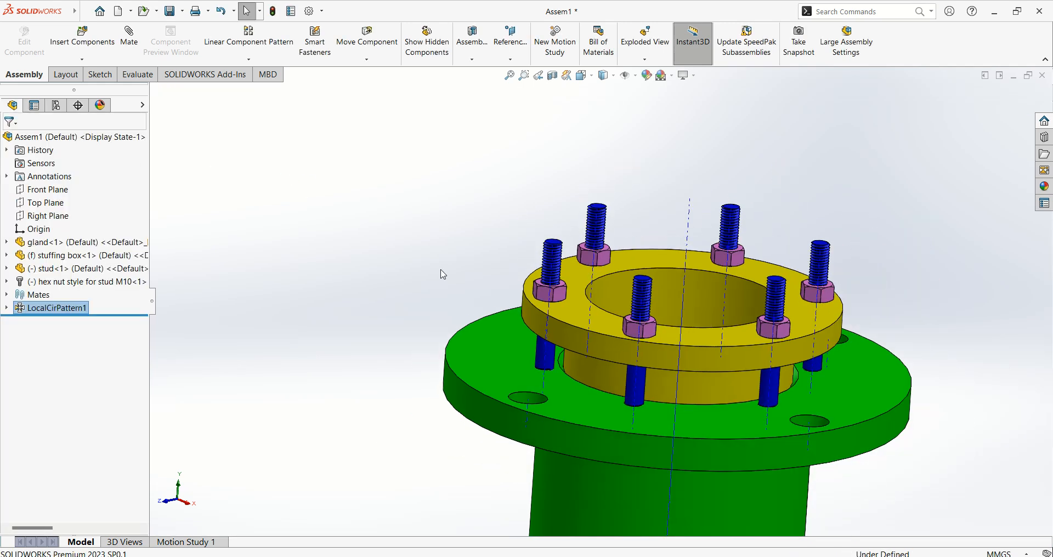
scroll(752, 249, down, 3)
scroll(866, 276, up, 3)
middle_drag(875, 297, 839, 336)
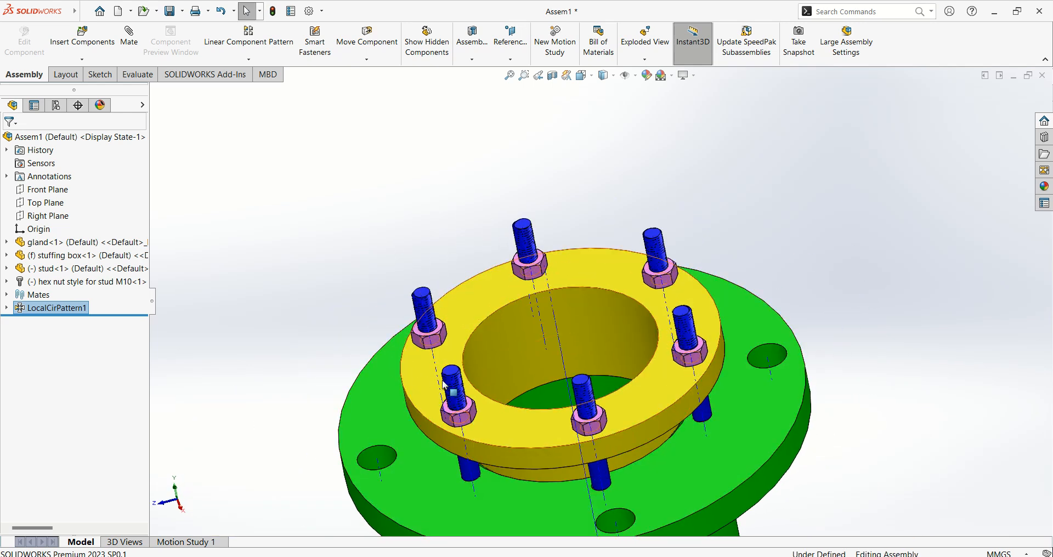
scroll(647, 288, up, 1)
middle_drag(647, 288, 670, 240)
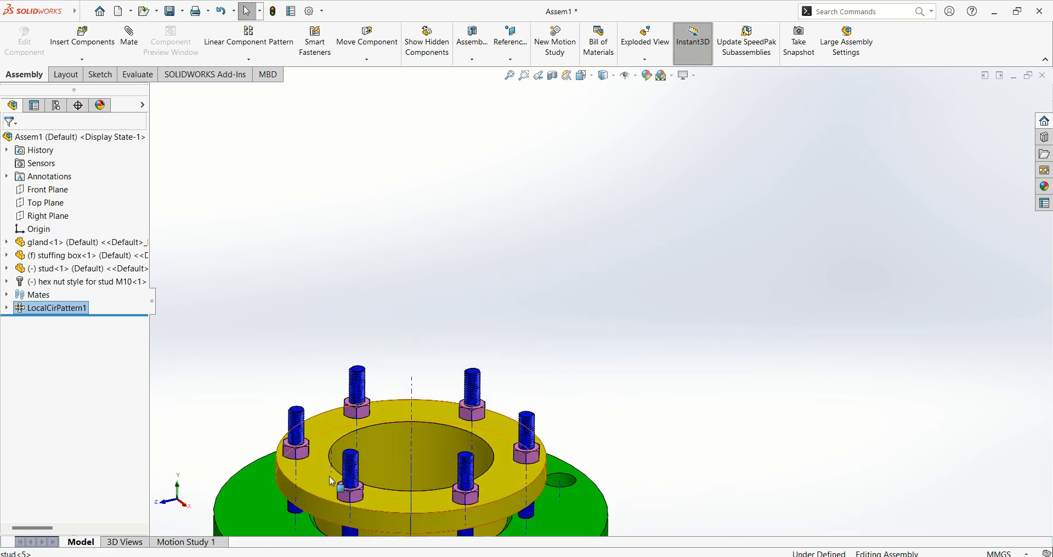
scroll(383, 482, up, 5)
scroll(611, 425, down, 6)
scroll(510, 329, up, 3)
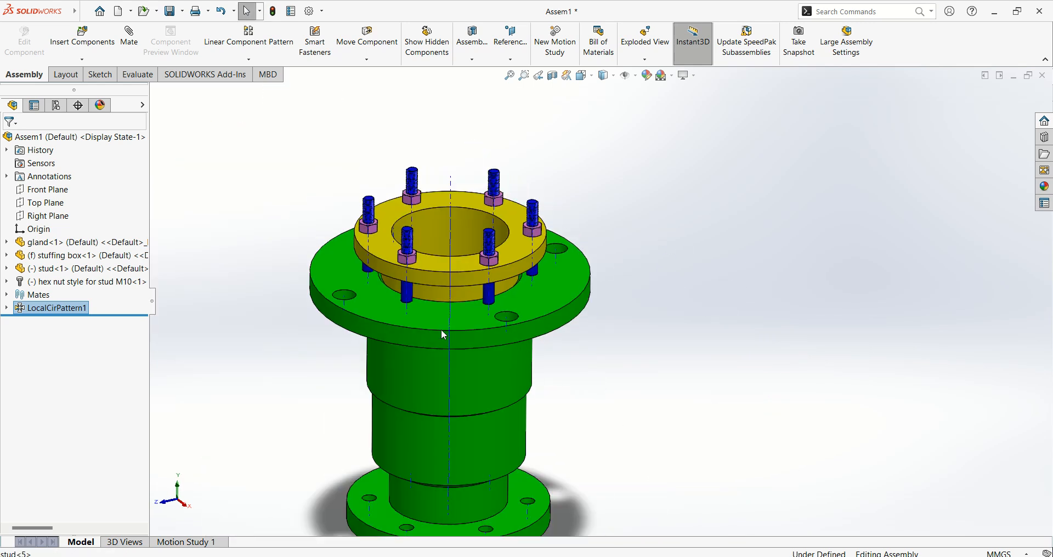
Step: Insert the sleeve part and place it above the gland and stuffing box
click(73, 44)
click(74, 382)
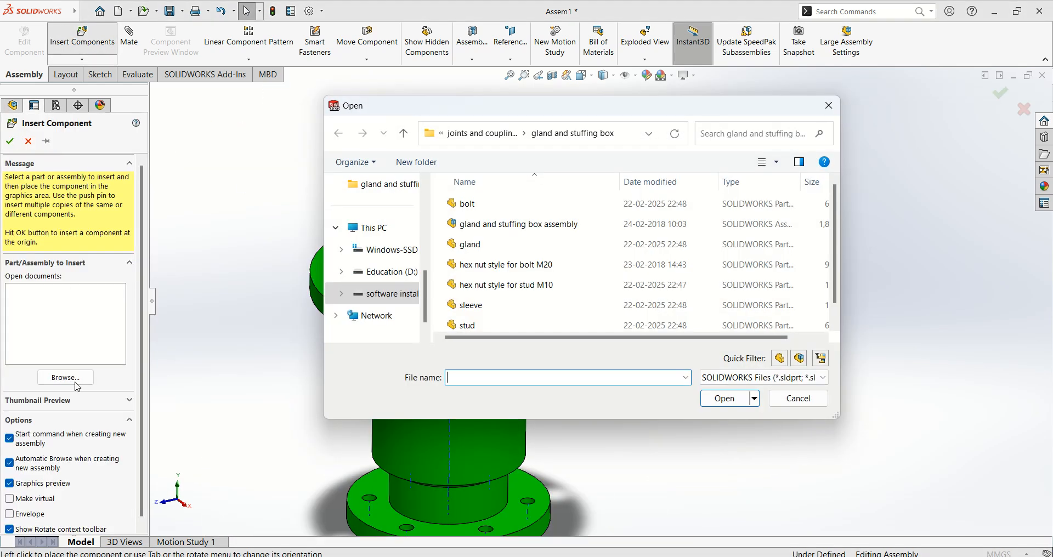
scroll(528, 249, down, 1)
click(470, 283)
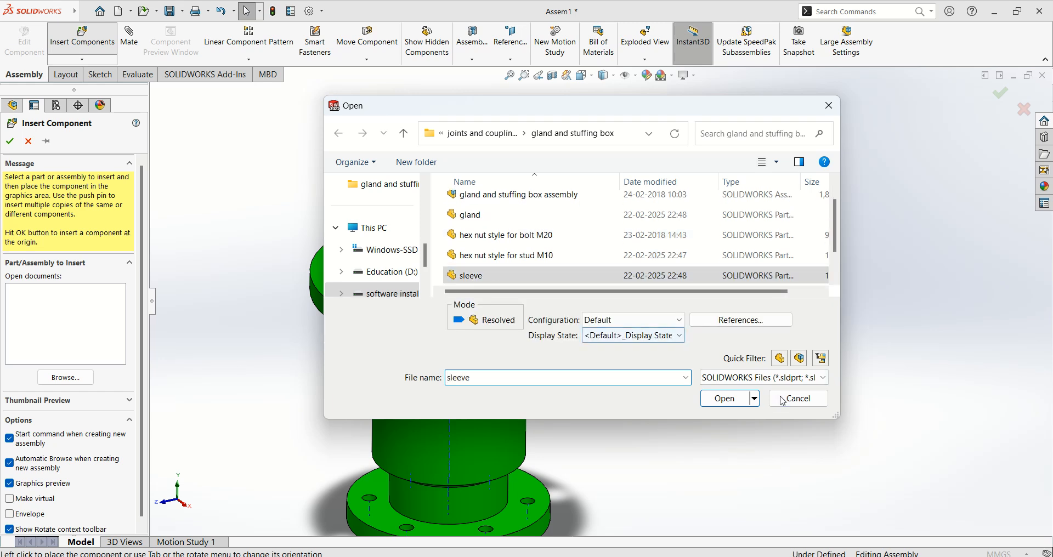
click(724, 399)
scroll(459, 163, up, 4)
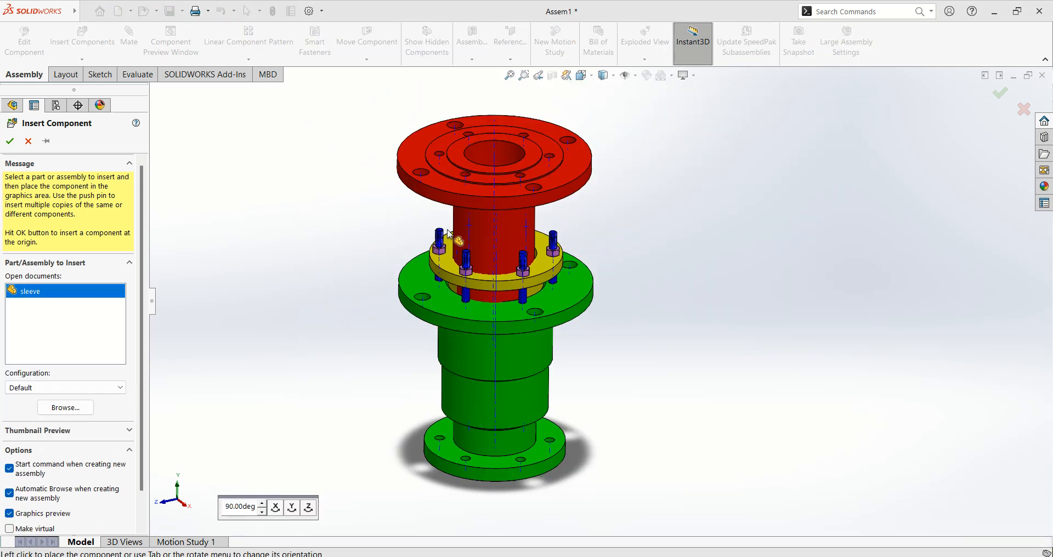
click(514, 222)
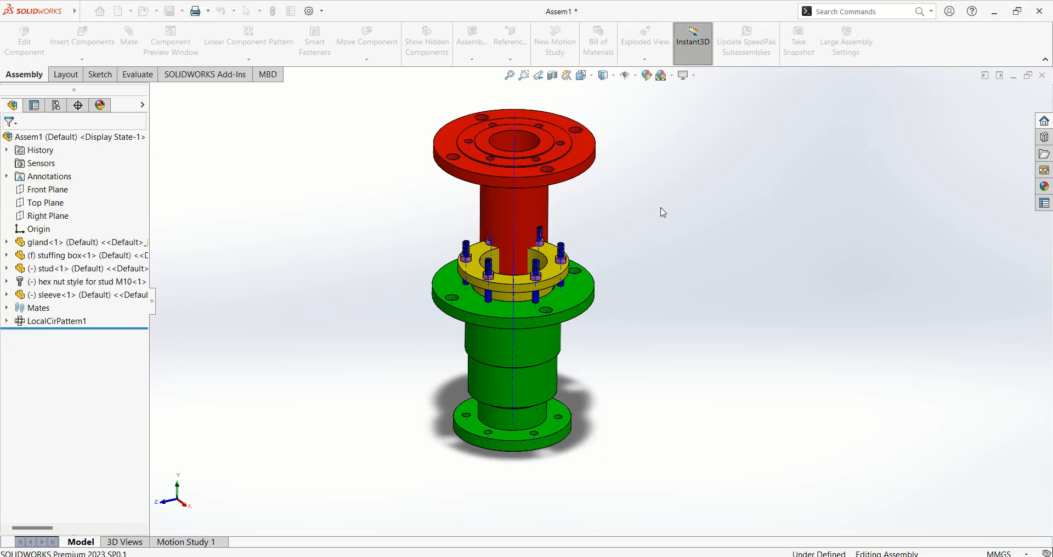
Step: Add a concentric mate between the gland's inner bore and the sleeve's outer cylindrical face
scroll(538, 245, down, 4)
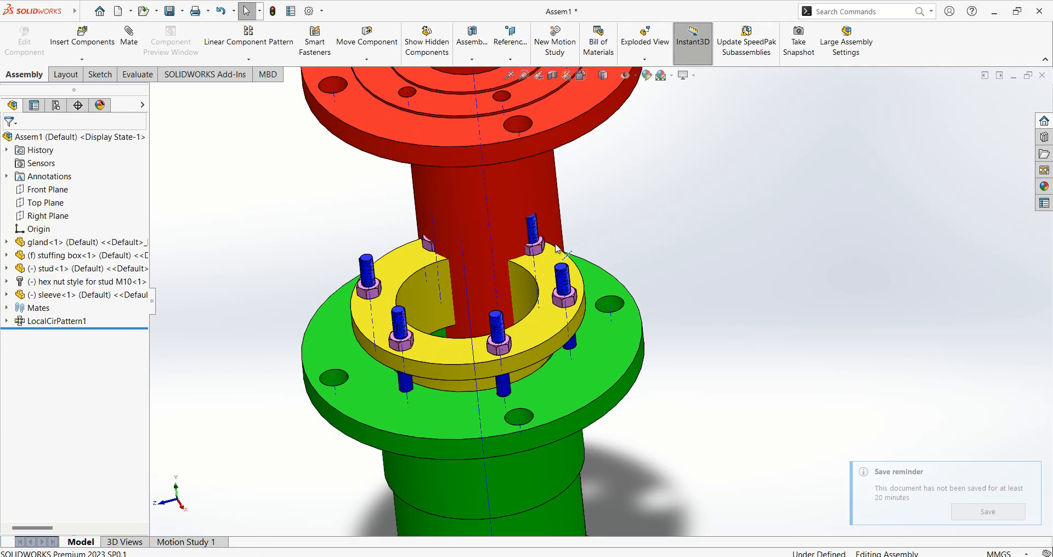
click(133, 36)
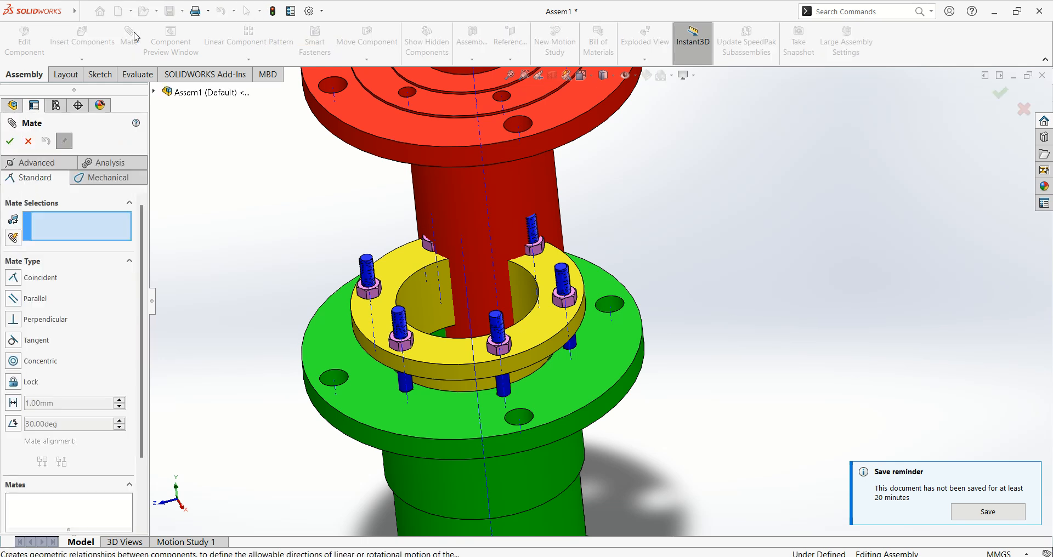
click(429, 288)
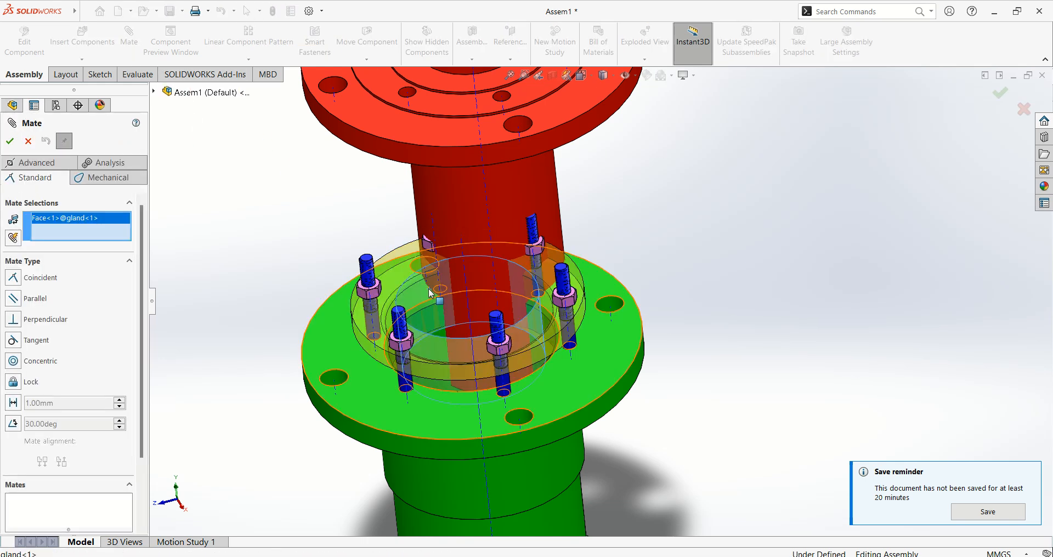
click(456, 190)
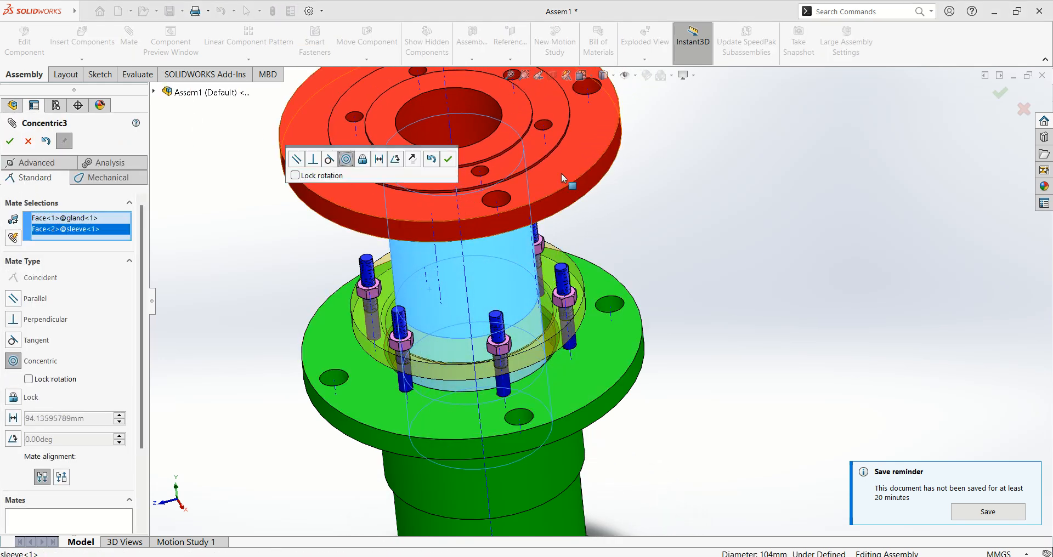
click(450, 162)
Step: Make a bolt hole in the stuffing box's flange concentric with the matching outer bolt hole in the sleeve's flange
scroll(456, 226, up, 5)
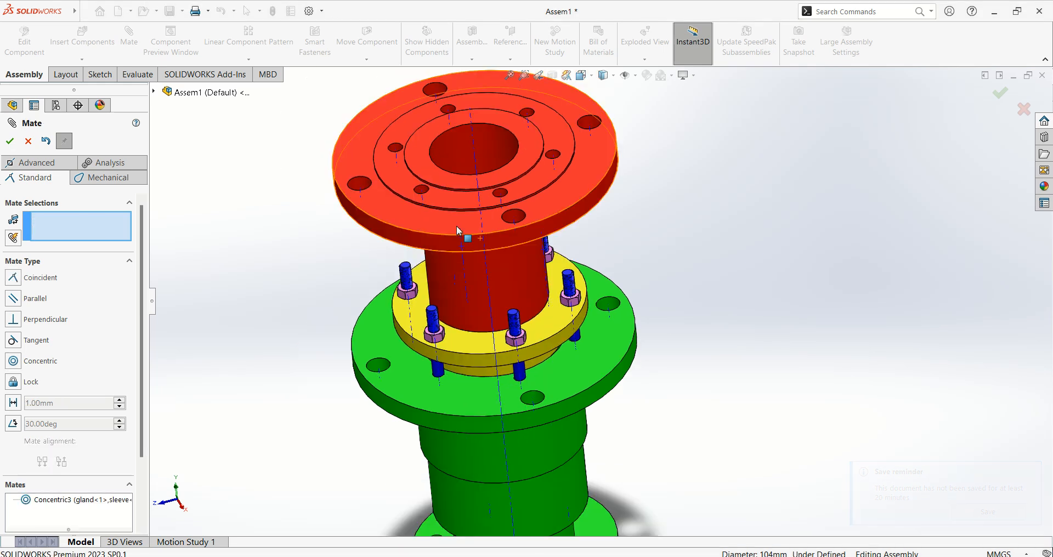
mouse_move(469, 274)
middle_down()
mouse_move(430, 303)
mouse_move(458, 301)
mouse_move(477, 282)
middle_up()
scroll(459, 301, down, 5)
click(460, 300)
scroll(463, 305, up, 3)
scroll(534, 193, down, 5)
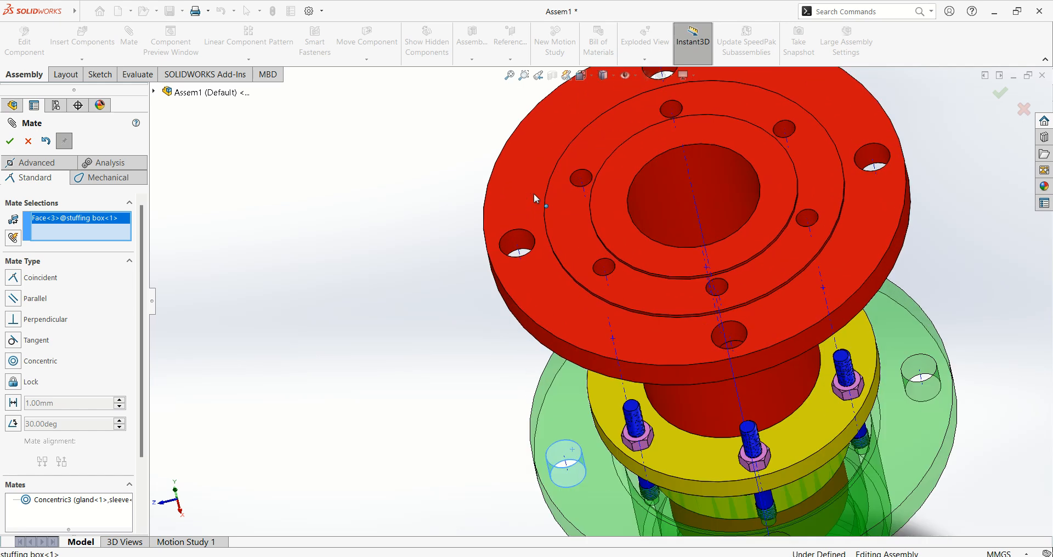
click(513, 242)
click(496, 209)
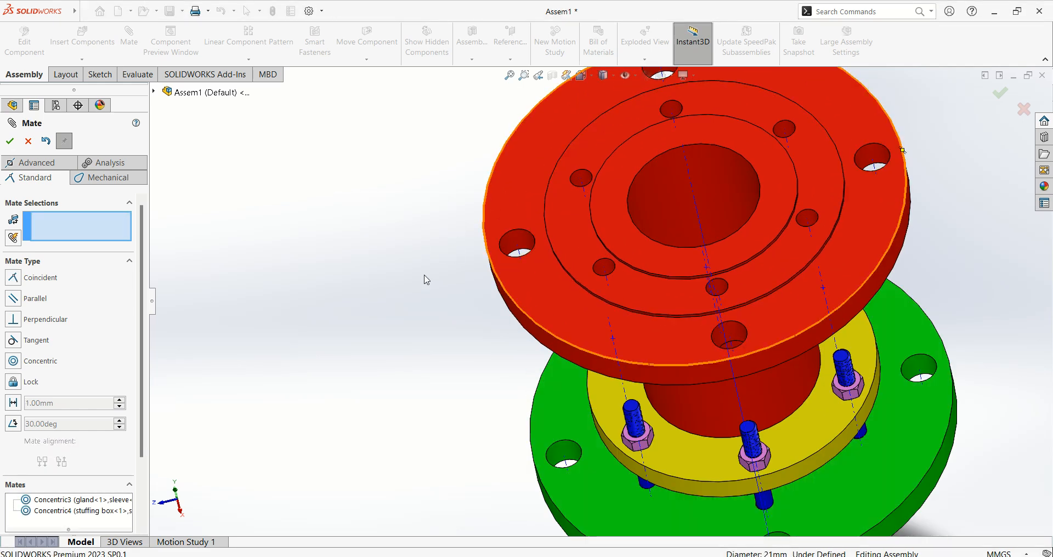
Step: Shift the sleeve slightly along the common axis, check it from the side, and finish mating
scroll(332, 355, up, 5)
middle_drag(332, 355, 383, 301)
mouse_move(693, 239)
mouse_down()
mouse_move(696, 301)
mouse_move(693, 255)
mouse_up()
scroll(297, 237, up, 1)
scroll(297, 237, up, 3)
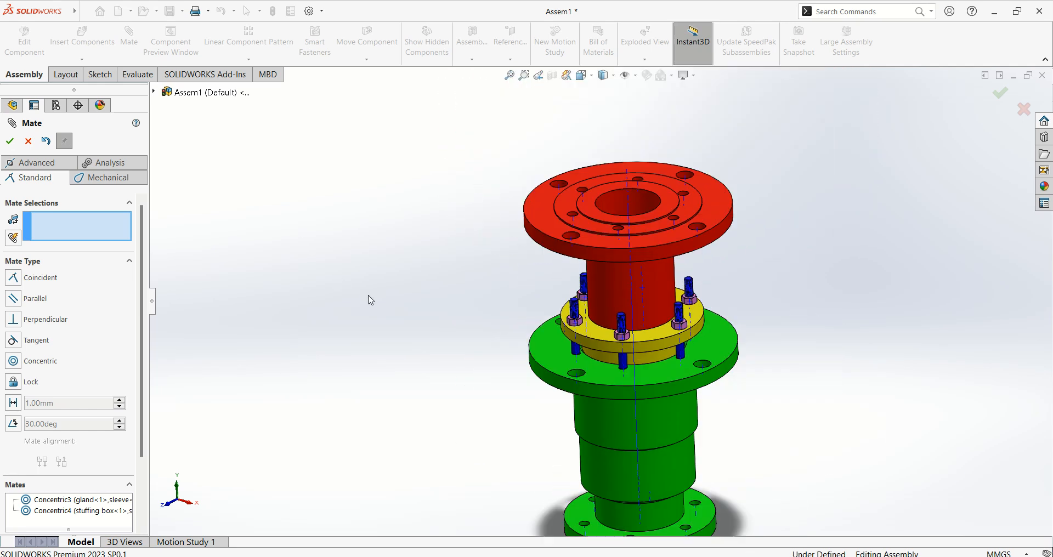
middle_drag(368, 299, 383, 197)
scroll(733, 289, down, 2)
middle_drag(732, 289, 692, 357)
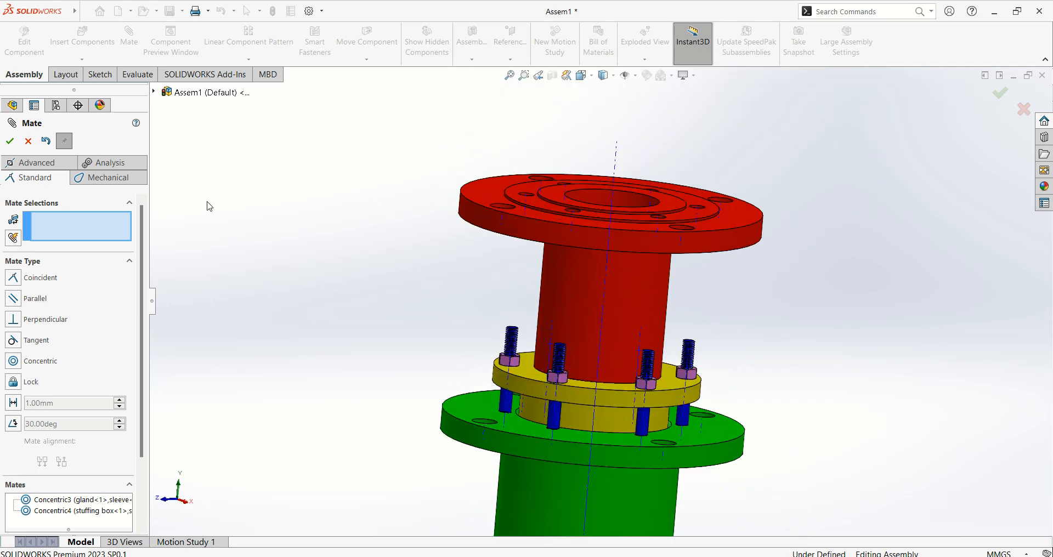
click(8, 141)
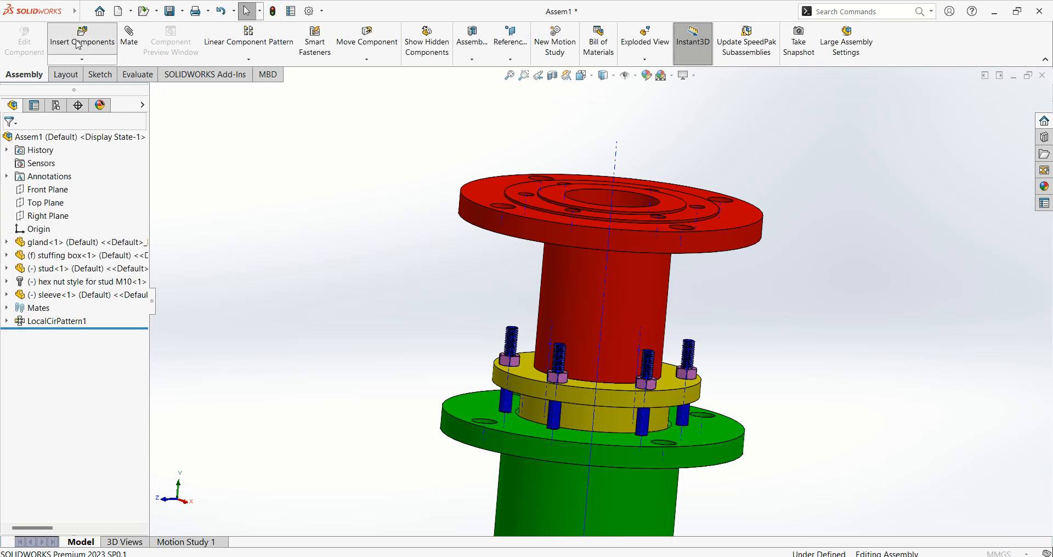
Step: Insert the bolt and hex nut style for bolt M20 beside the flanges, using nut configuration B18.2.4.1M - Hex nut, Style 1, M20 x 2.5 --D-S
click(82, 36)
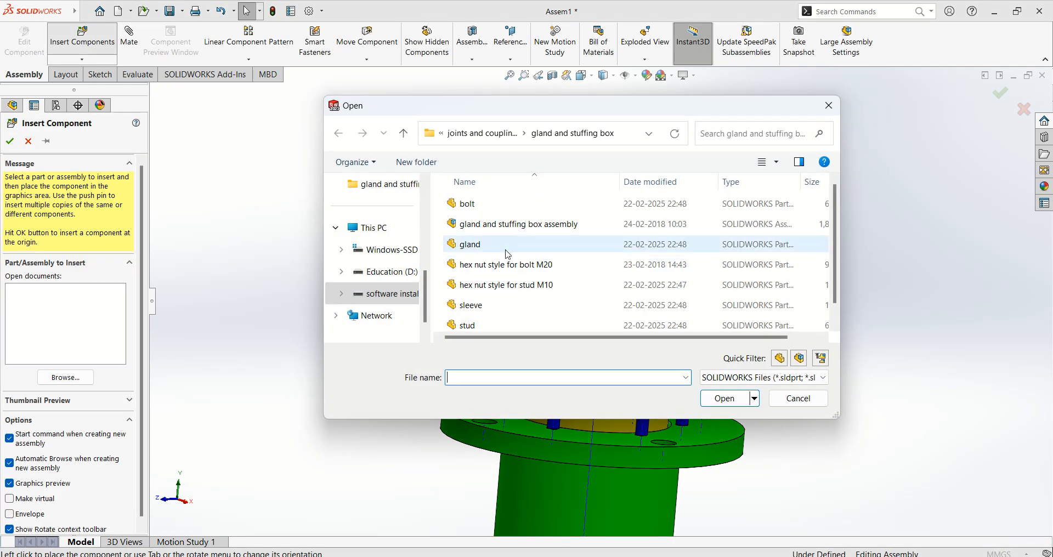
scroll(497, 257, down, 1)
scroll(506, 285, up, 1)
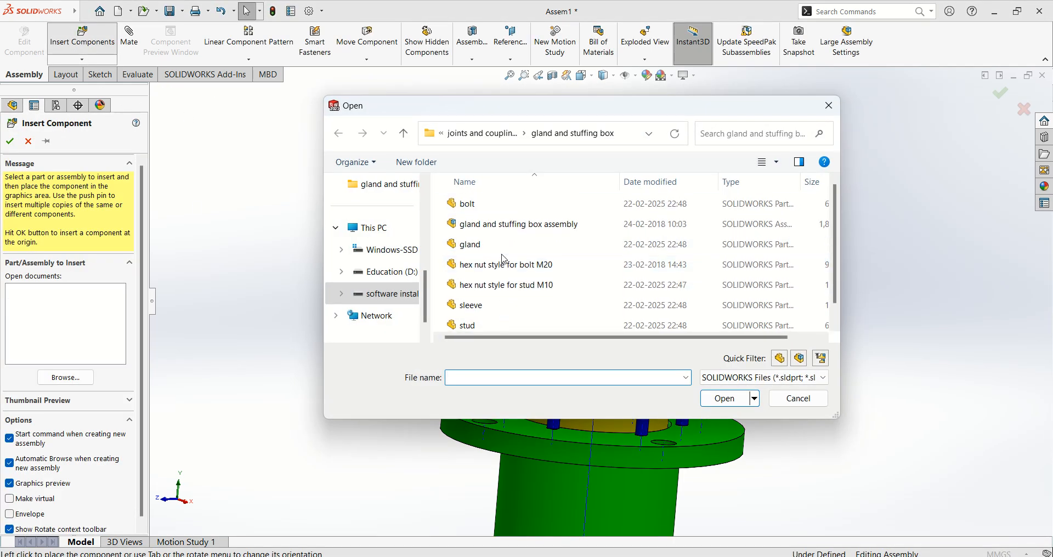
click(478, 204)
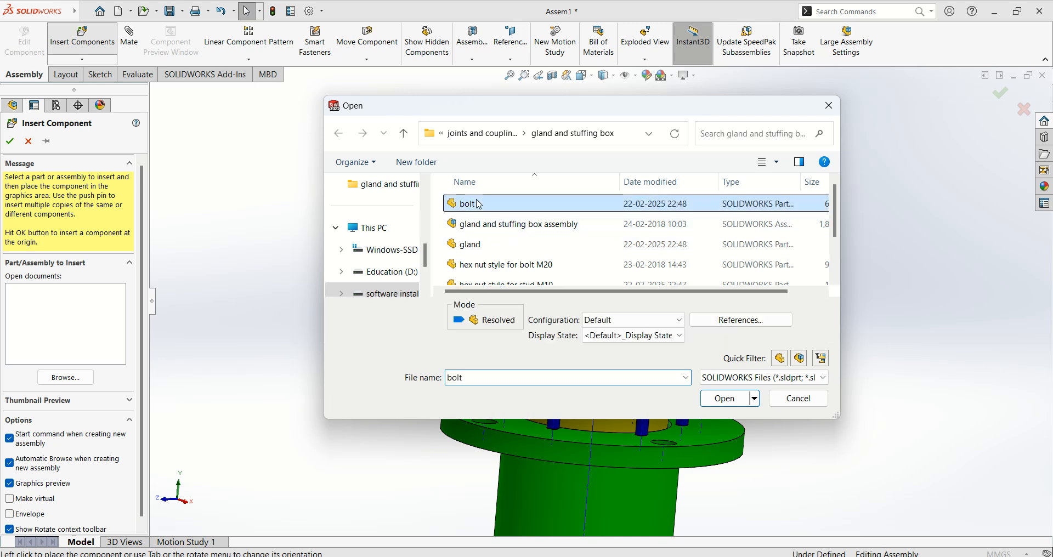
ctrl+click(531, 269)
click(723, 399)
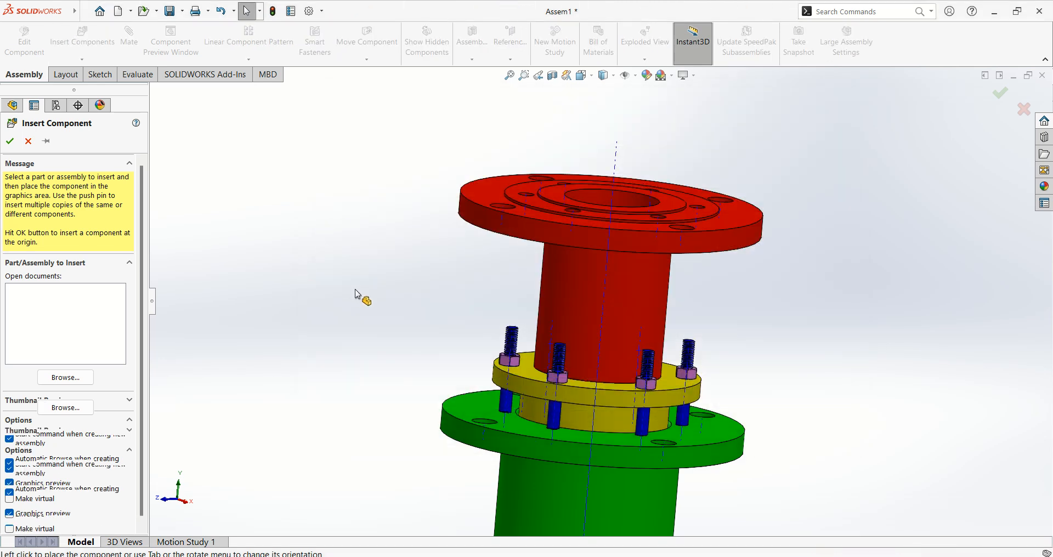
click(324, 283)
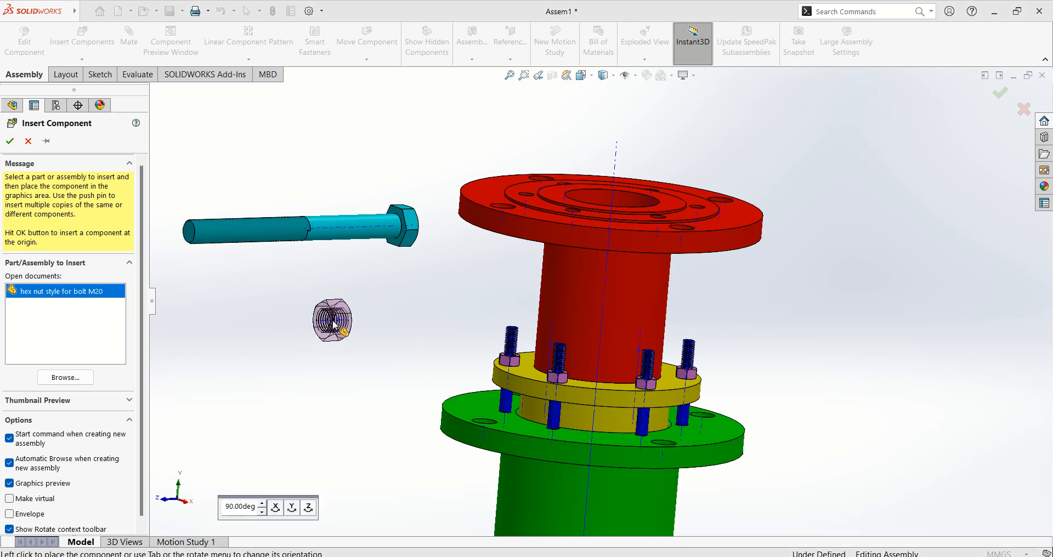
click(326, 325)
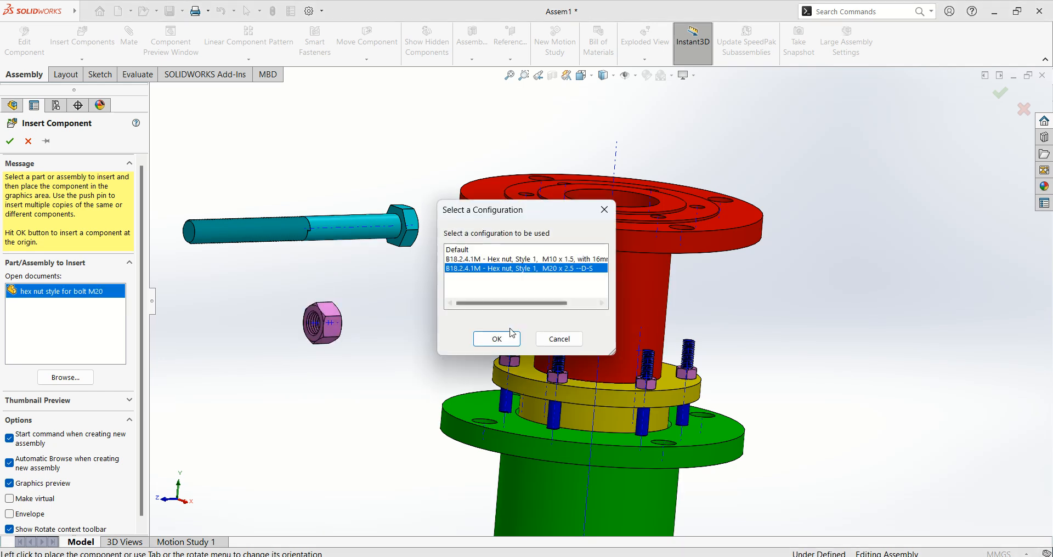
click(511, 345)
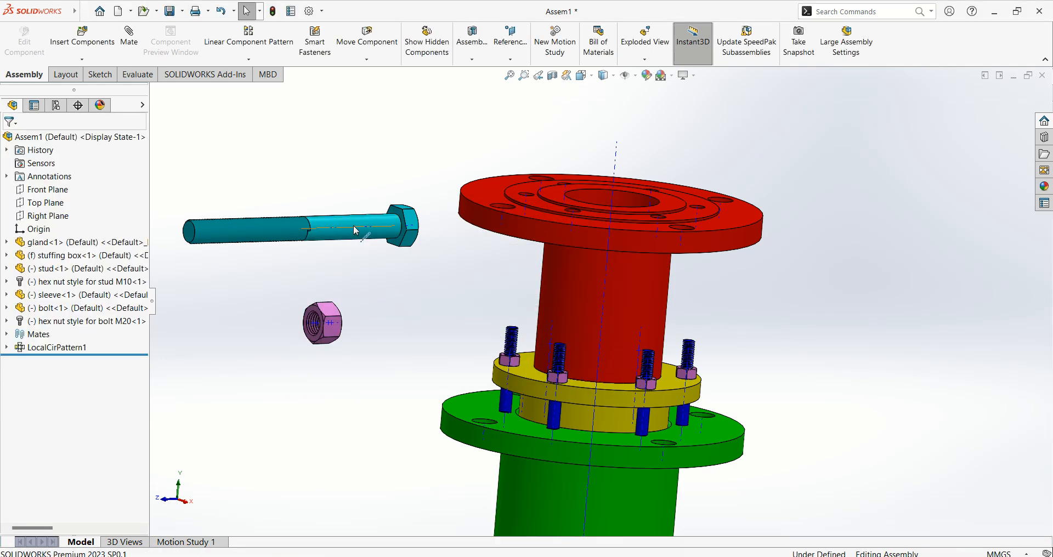
Step: Add a concentric mate between the bolt's shank and an outer bolt hole in the stuffing box's flange
click(132, 47)
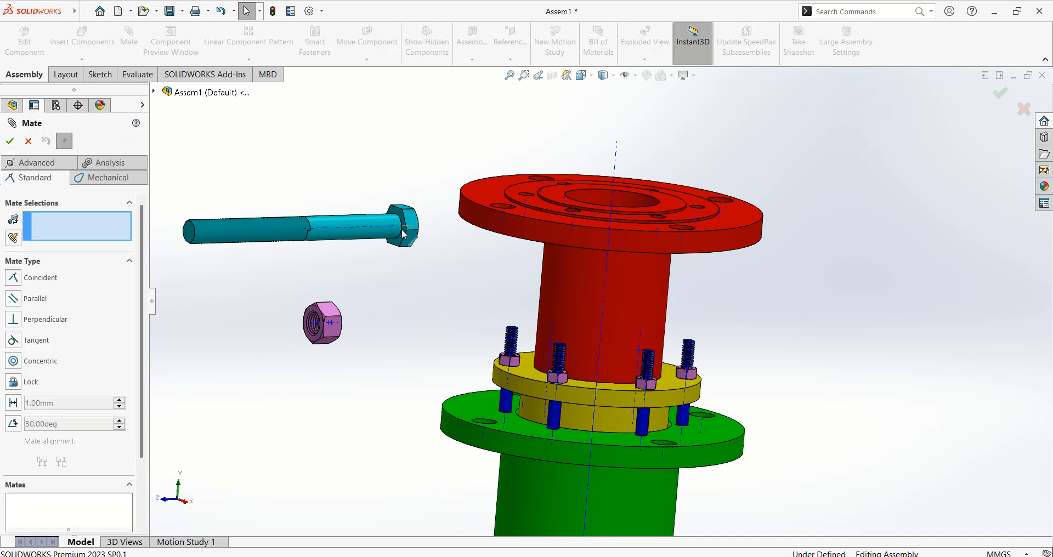
click(371, 223)
scroll(451, 377, down, 5)
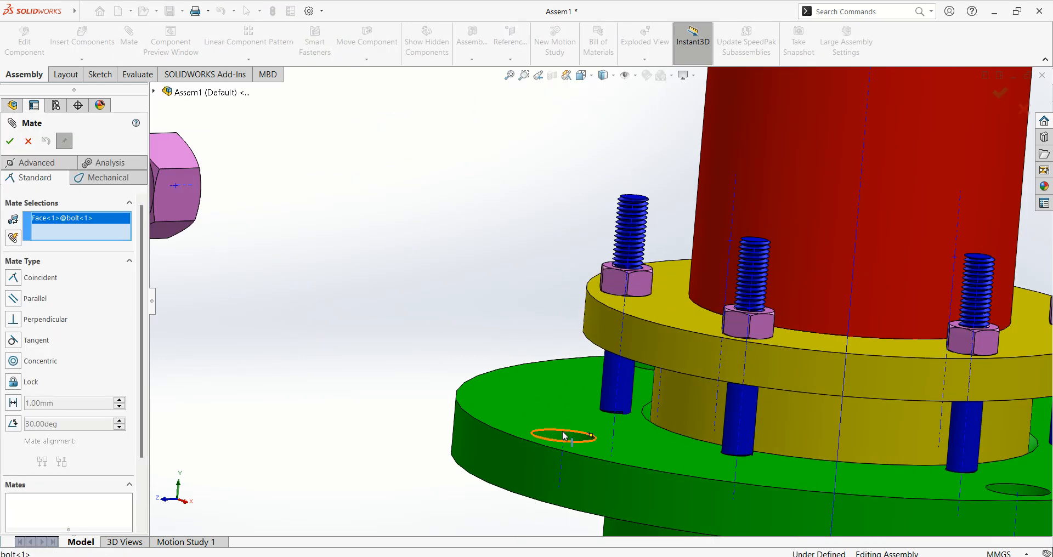
click(564, 436)
scroll(543, 458, up, 3)
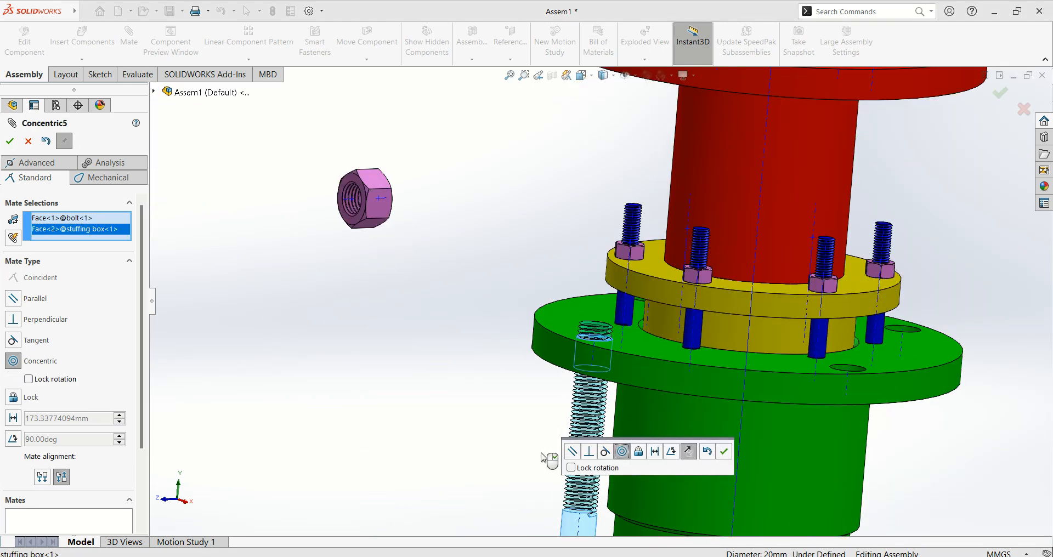
scroll(546, 456, up, 4)
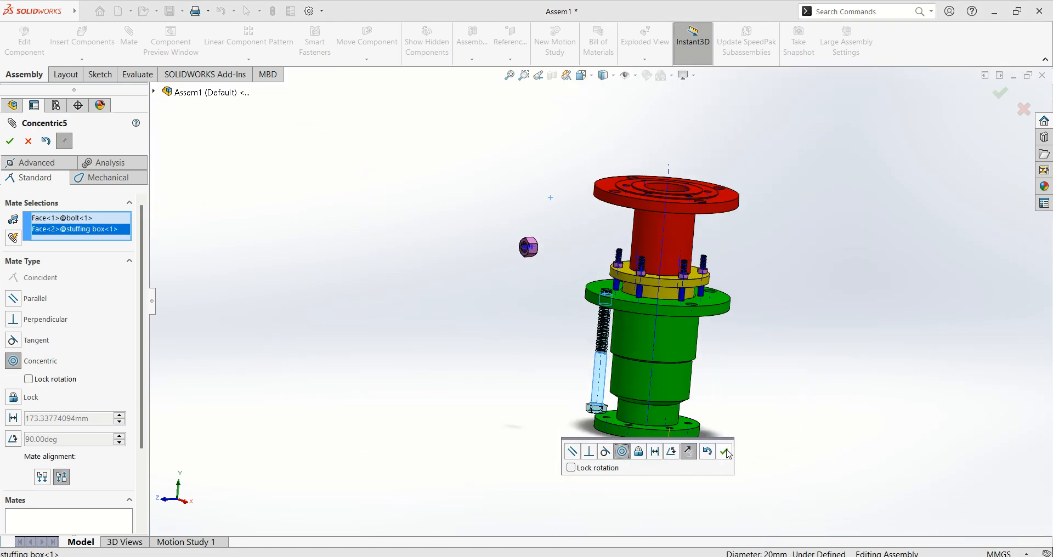
click(725, 452)
Step: Add a coincident mate between the bolt head's bearing face and the underside of the stuffing box's upper flange
scroll(606, 407, down, 6)
scroll(618, 359, down, 3)
click(584, 309)
scroll(322, 183, up, 8)
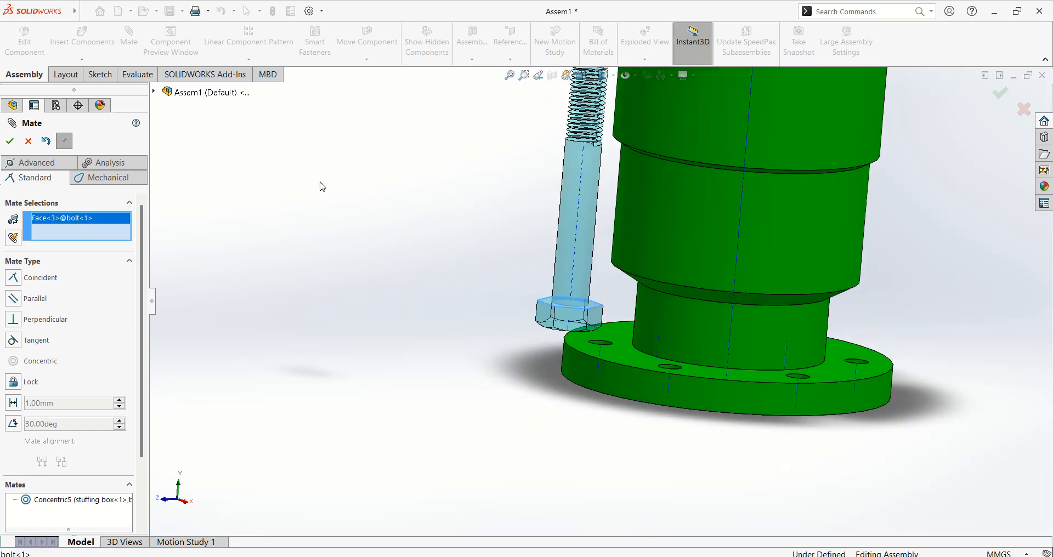
middle_drag(500, 176, 584, 179)
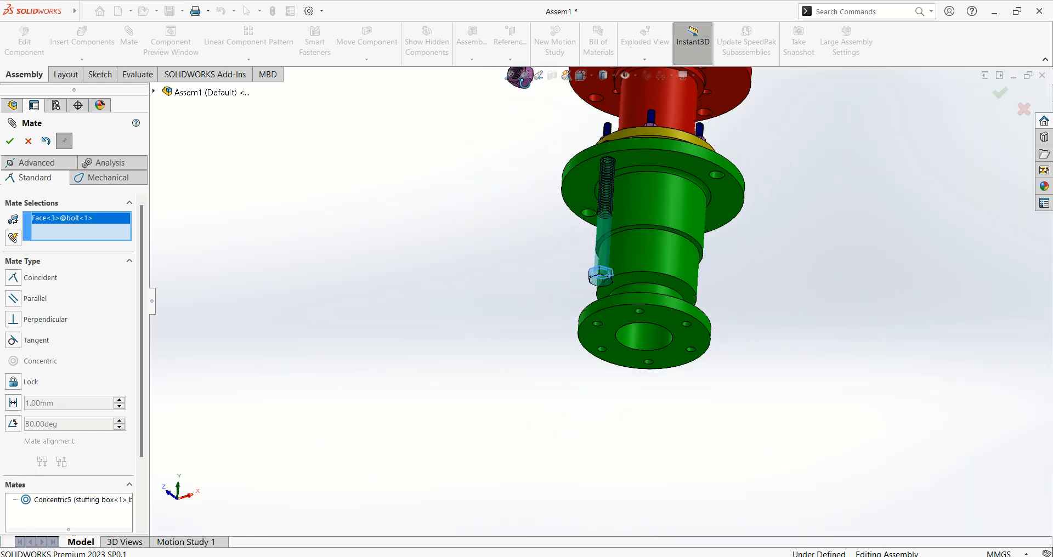
click(585, 178)
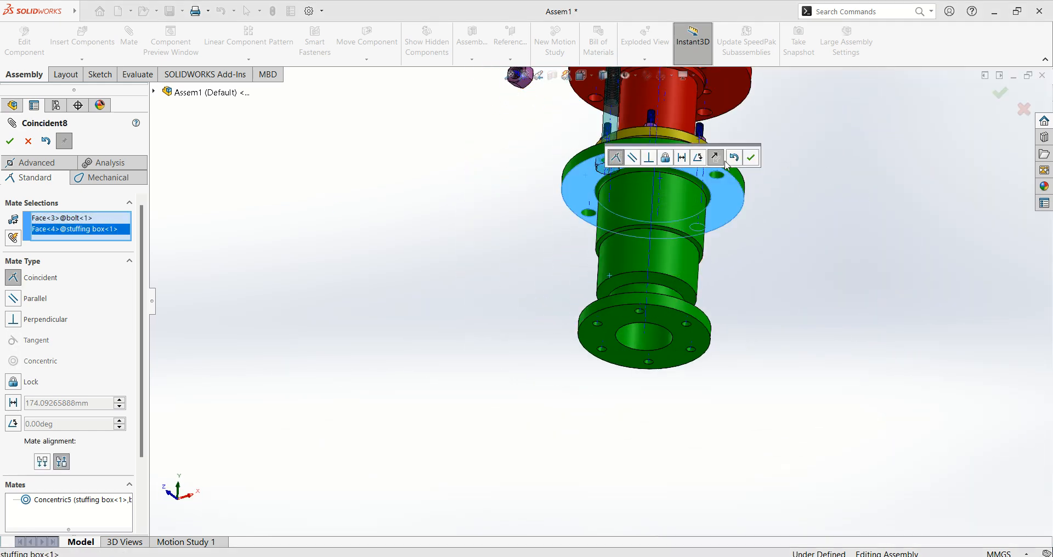
click(751, 159)
scroll(748, 154, up, 3)
middle_drag(747, 151, 730, 218)
scroll(576, 142, down, 4)
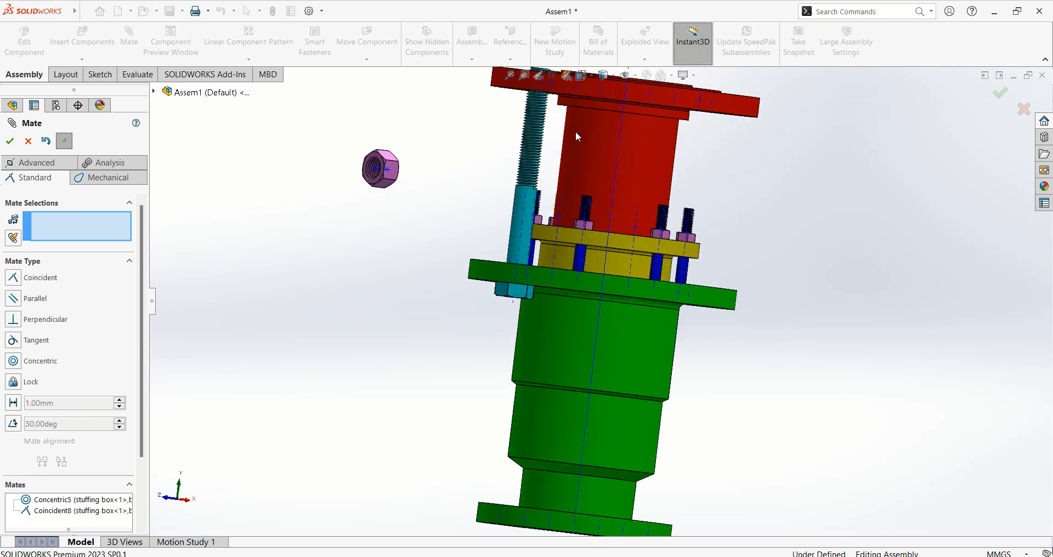
Step: Lower the sleeve along the common axis so its flange sits close above the gland studs
scroll(575, 130, down, 4)
middle_drag(565, 204, 488, 177)
scroll(508, 181, up, 3)
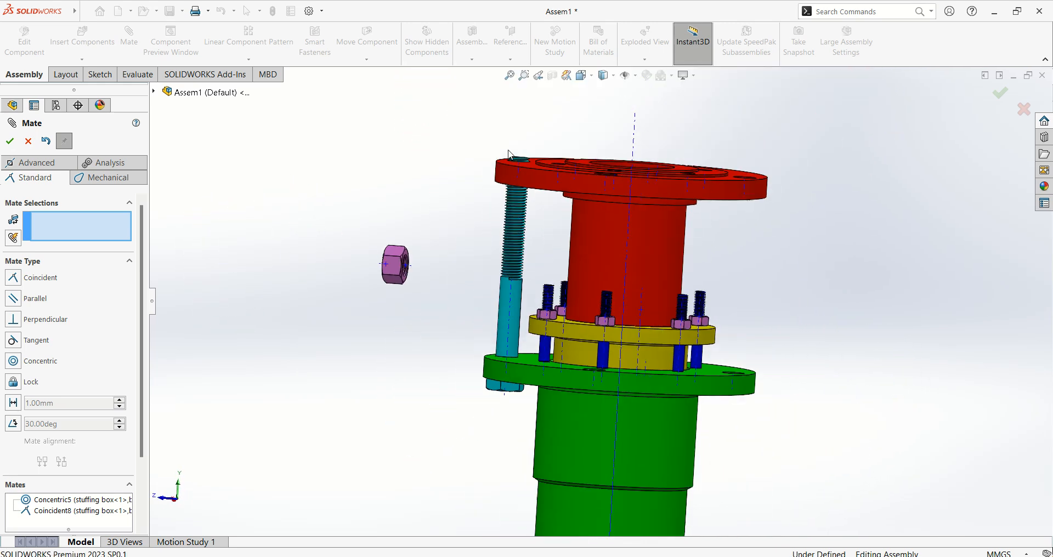
drag(538, 175, 535, 285)
middle_drag(926, 401, 922, 380)
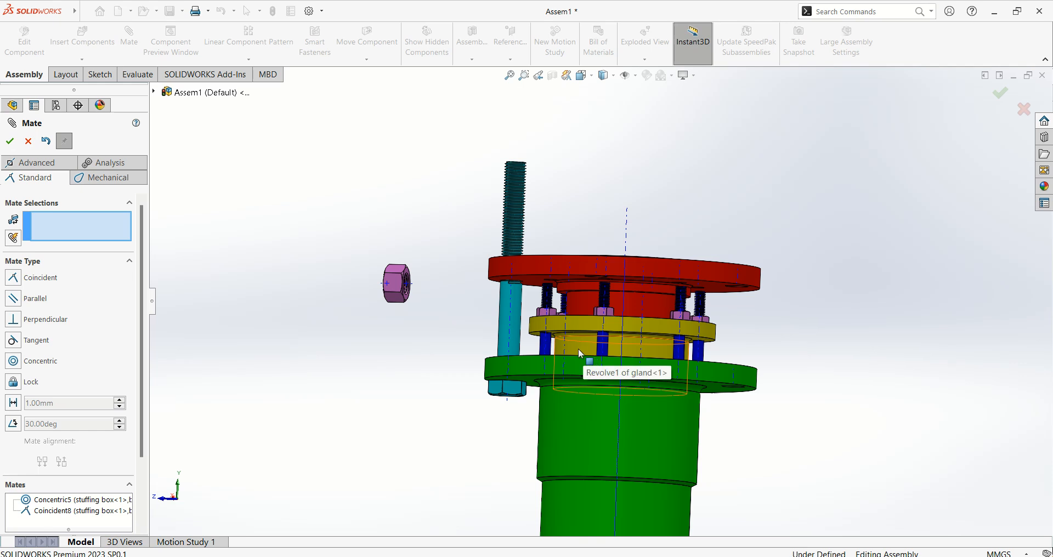
middle_drag(557, 198, 555, 200)
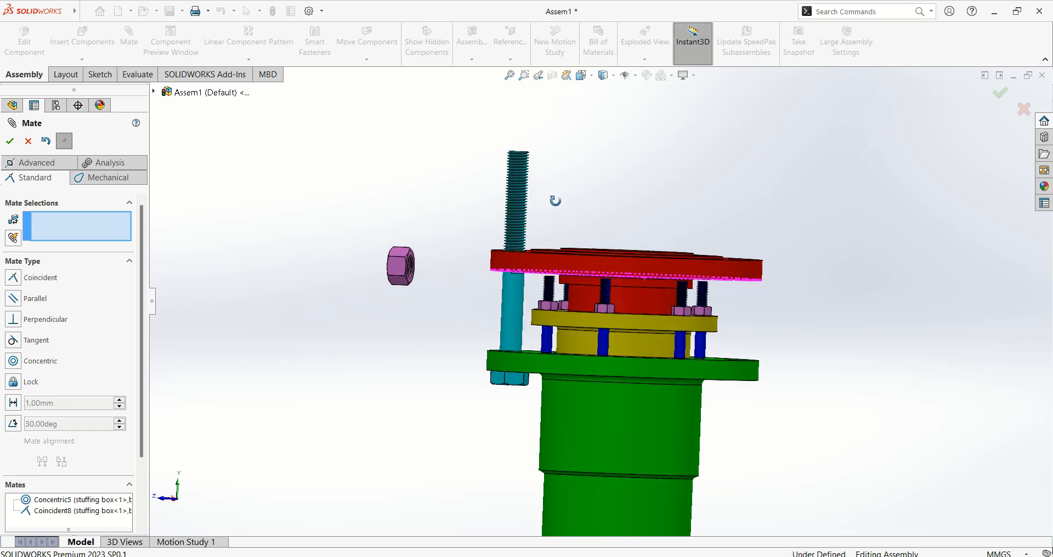
scroll(635, 278, down, 5)
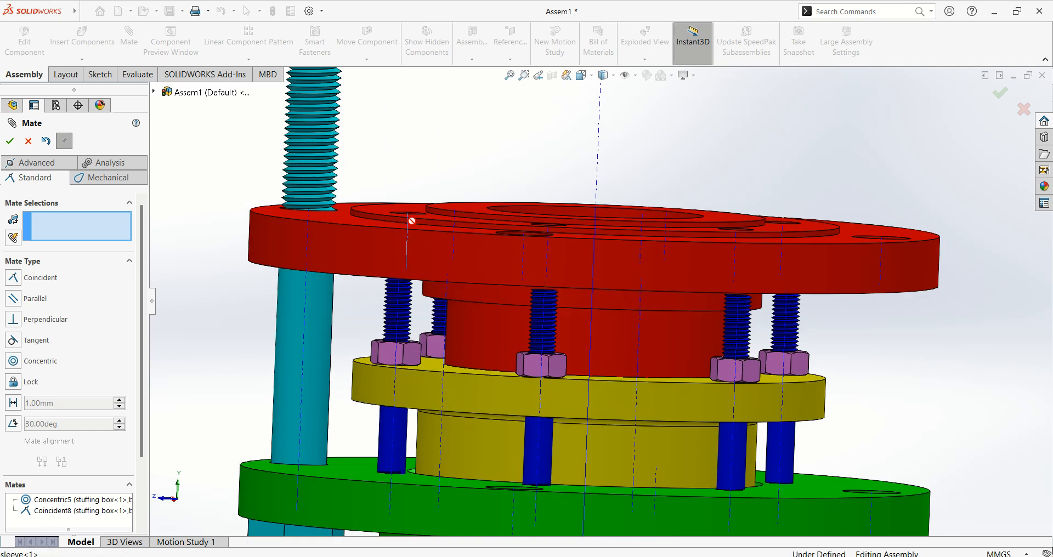
click(408, 220)
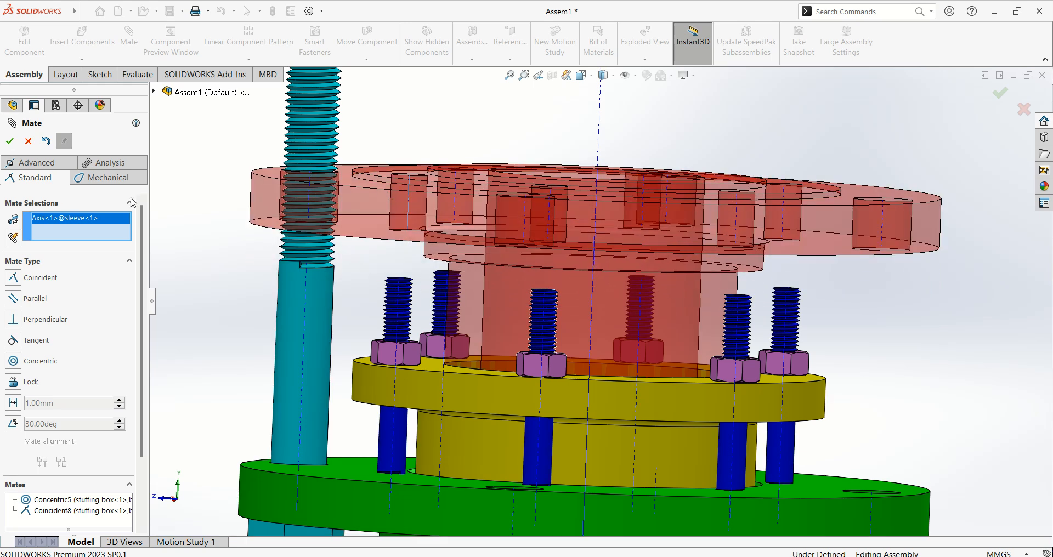
right_click(41, 222)
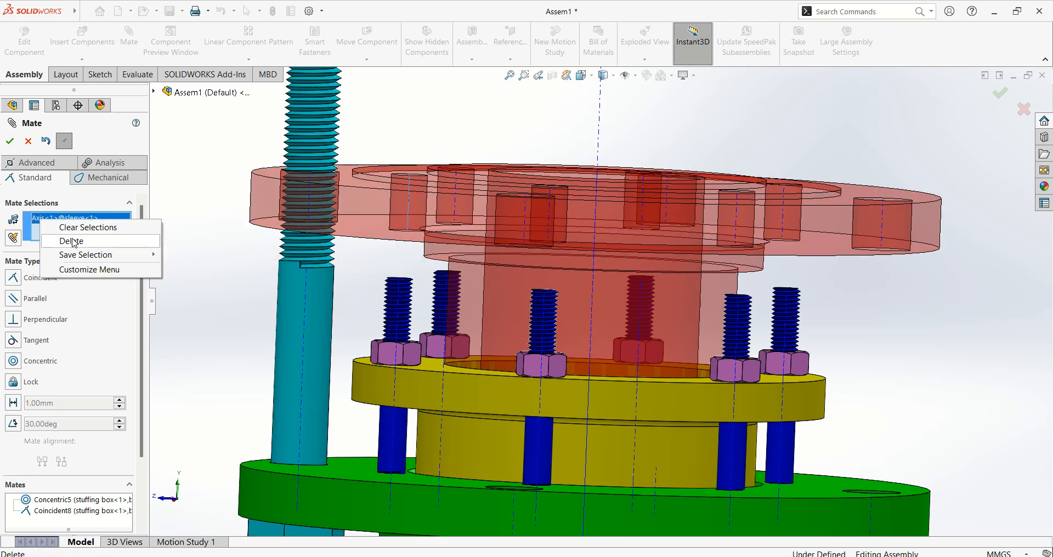
click(72, 238)
Step: Lower the sleeve slightly more toward the gland studs, check the gap from the side, and finish mating
scroll(433, 287, up, 2)
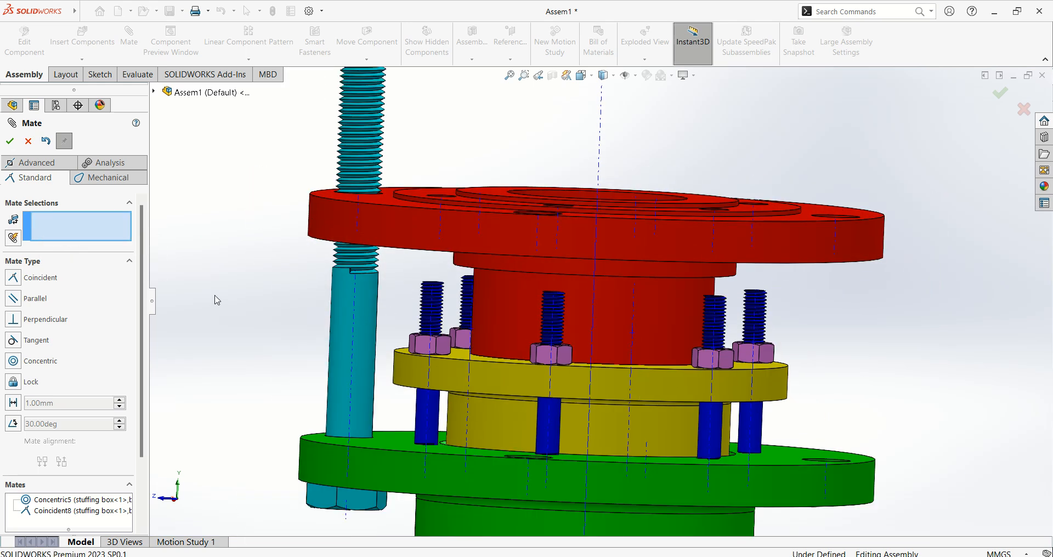
middle_drag(264, 288, 334, 228)
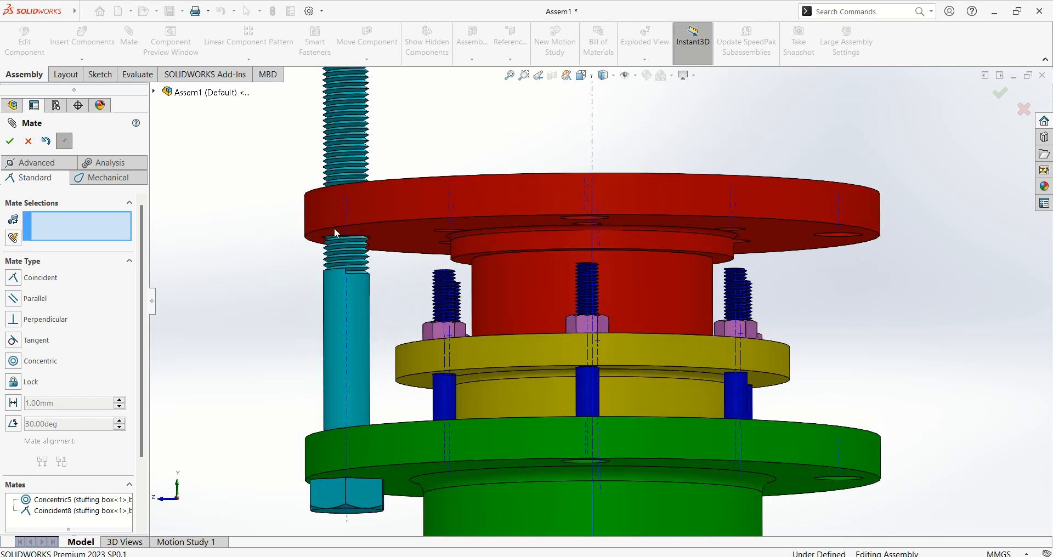
scroll(351, 233, up, 2)
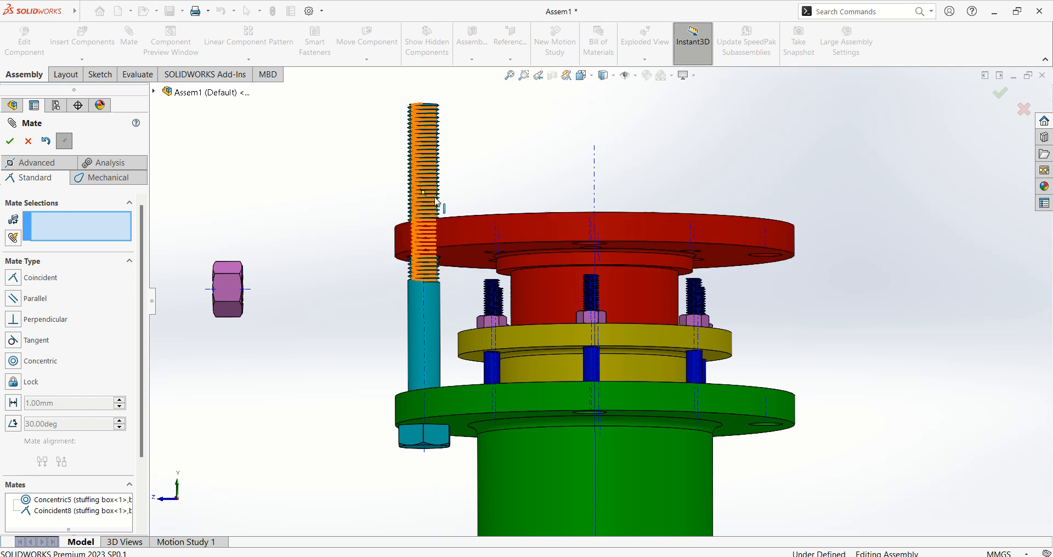
scroll(469, 268, down, 2)
scroll(468, 265, up, 2)
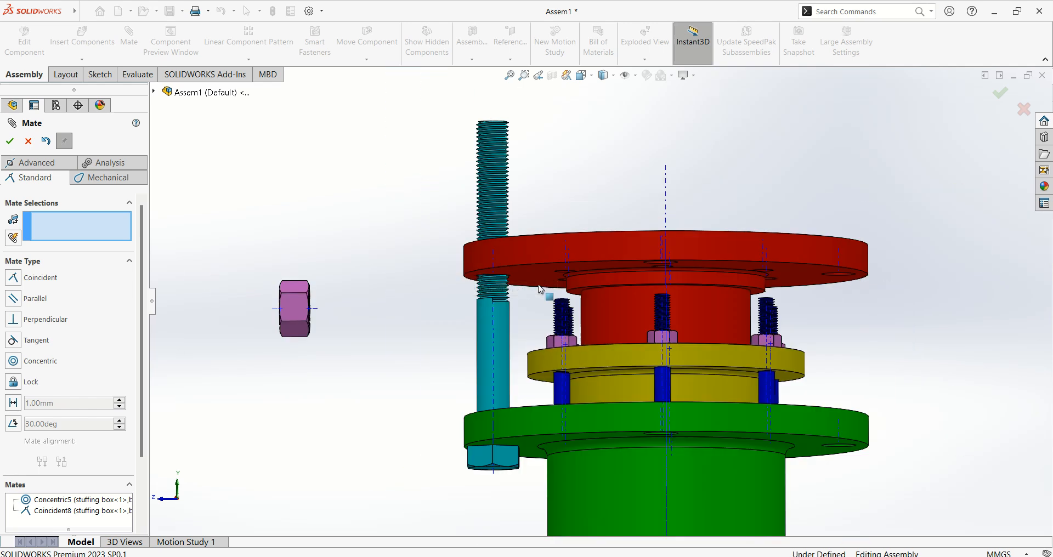
scroll(540, 288, down, 2)
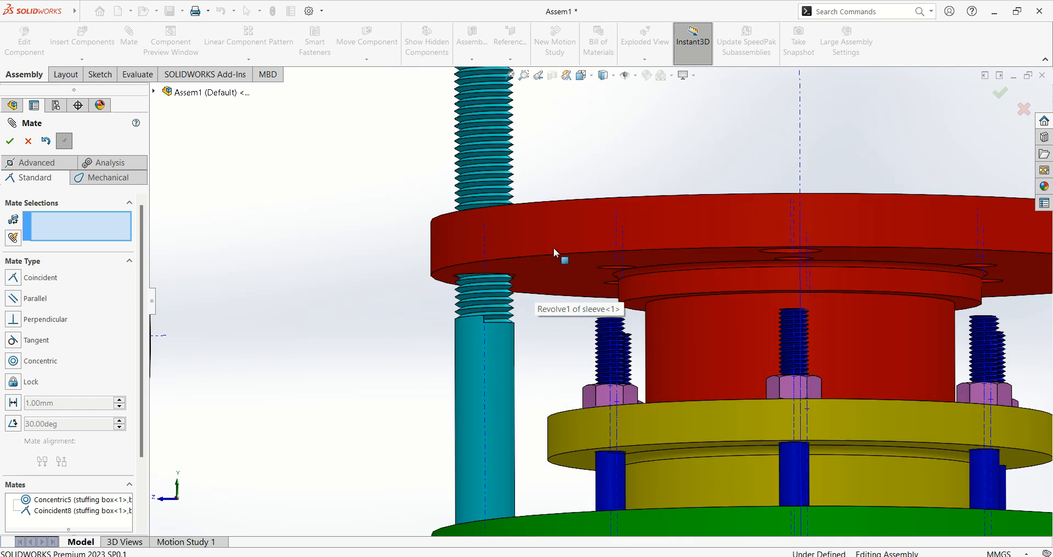
drag(554, 242, 551, 291)
scroll(350, 225, up, 1)
scroll(351, 230, up, 1)
middle_drag(418, 265, 405, 296)
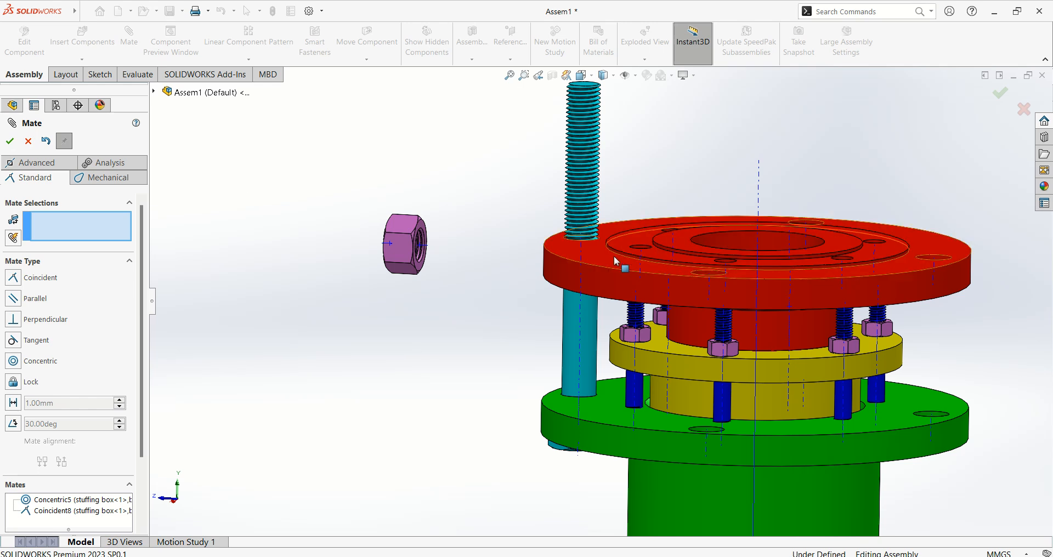
click(10, 142)
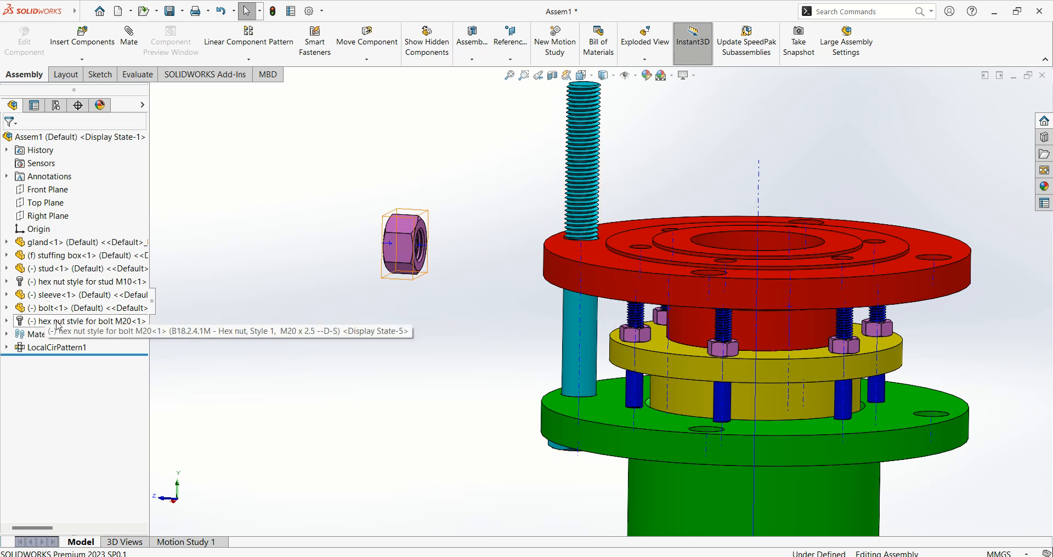
Step: Fix the sleeve component in its current position
click(554, 302)
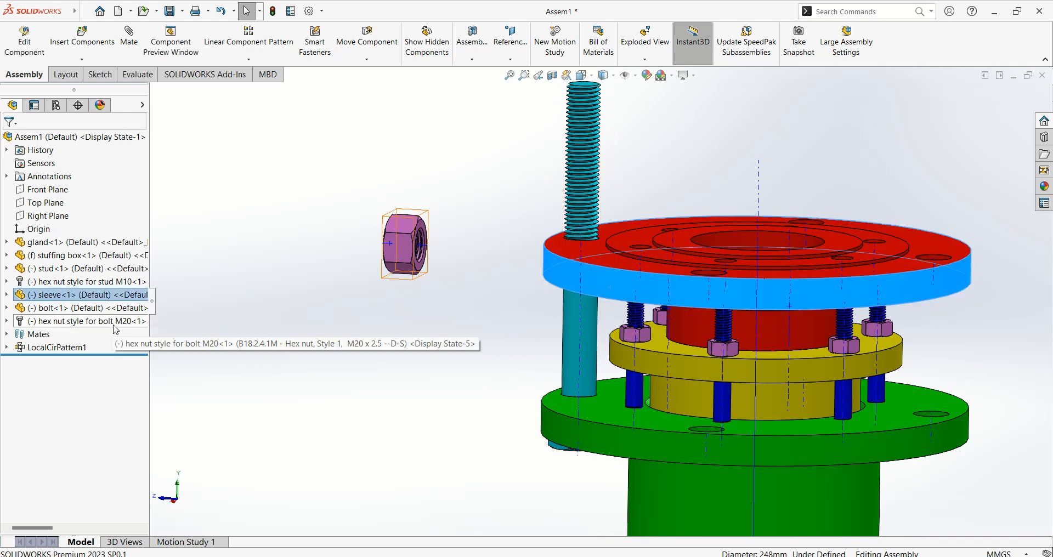
right_click(64, 295)
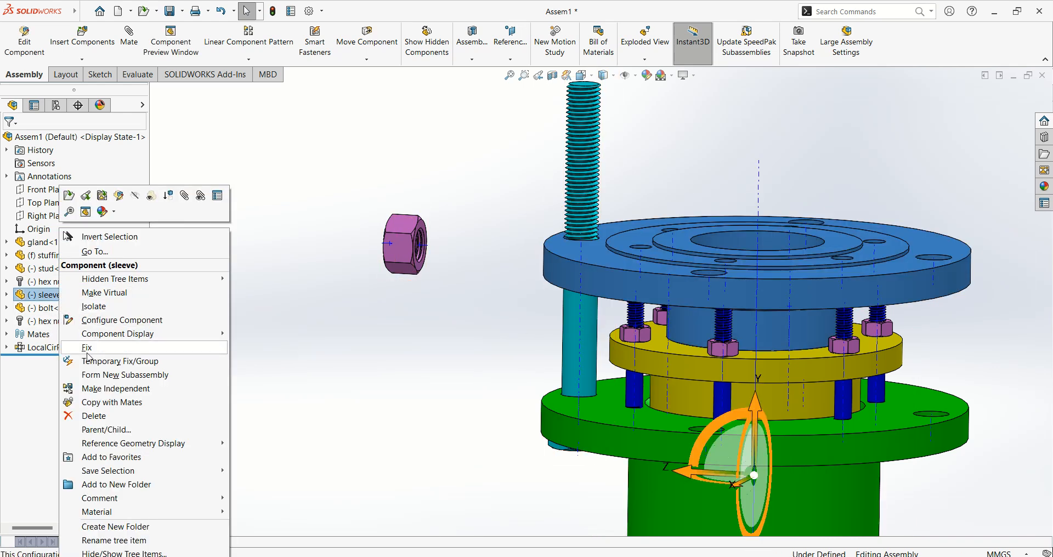
click(88, 351)
Step: Add a coincident mate between the M20 nut's axis and the axis of the sleeve flange hole holding the bolt
scroll(607, 243, down, 2)
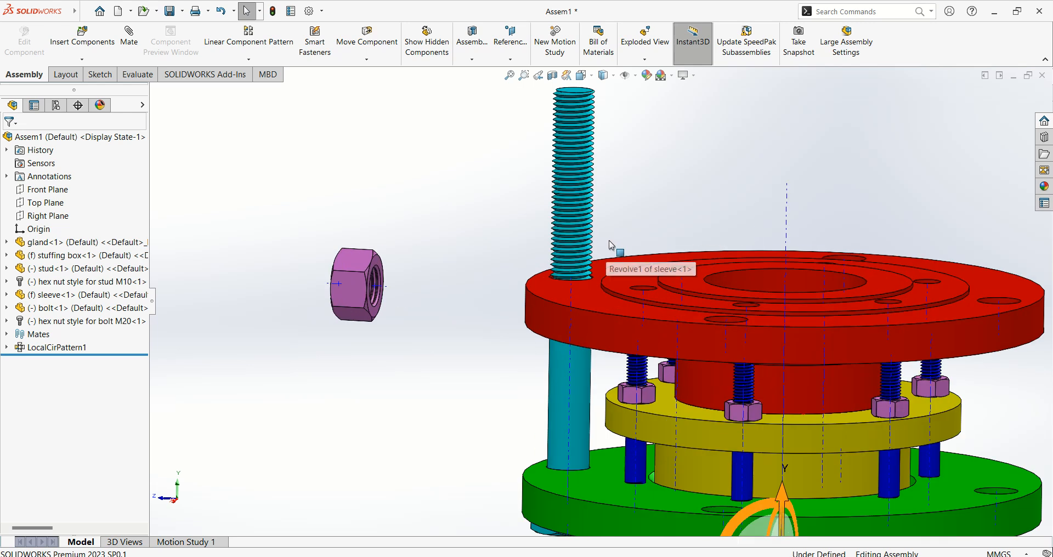
middle_drag(598, 251, 591, 254)
scroll(465, 248, down, 1)
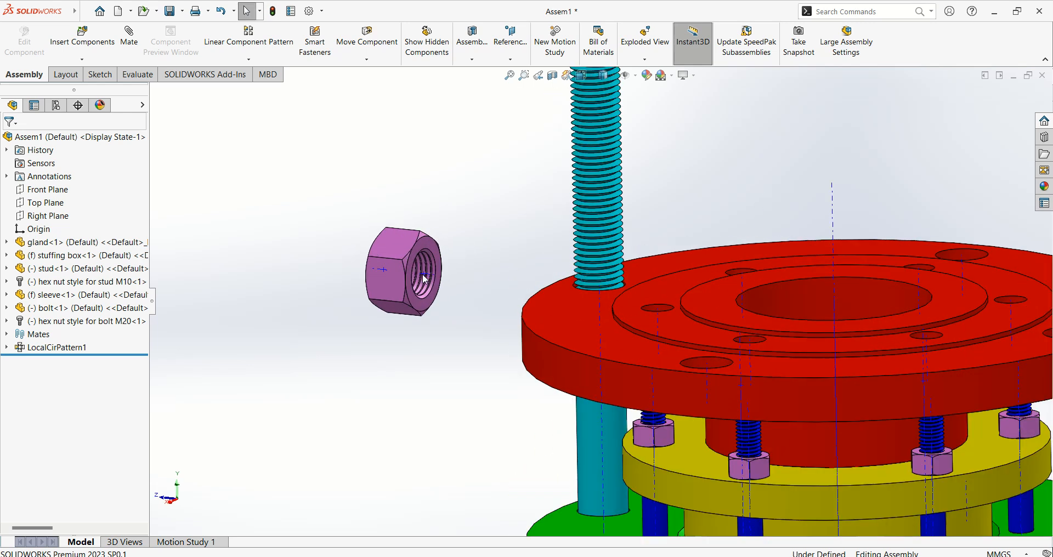
scroll(213, 93, up, 2)
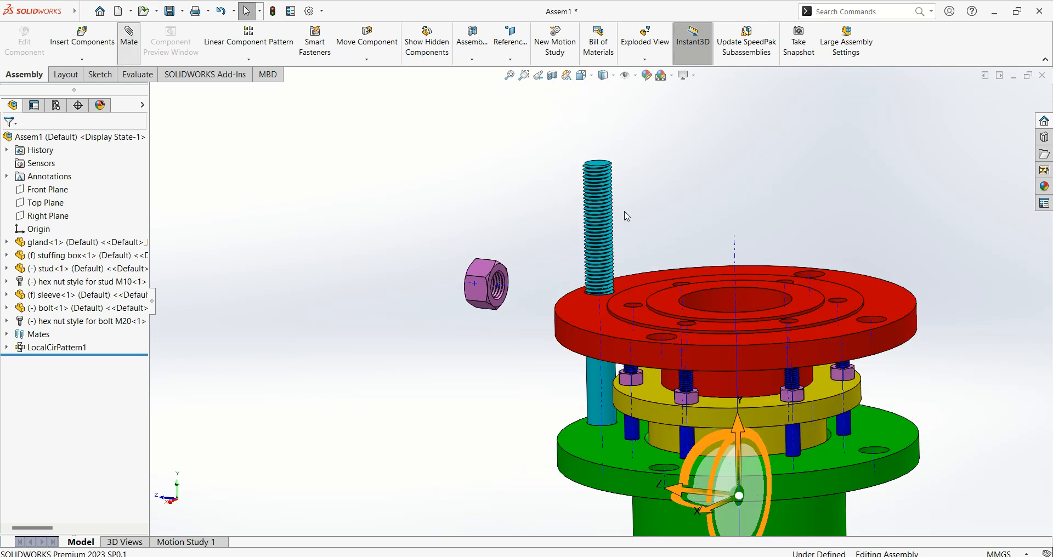
scroll(602, 242, down, 5)
scroll(562, 333, up, 1)
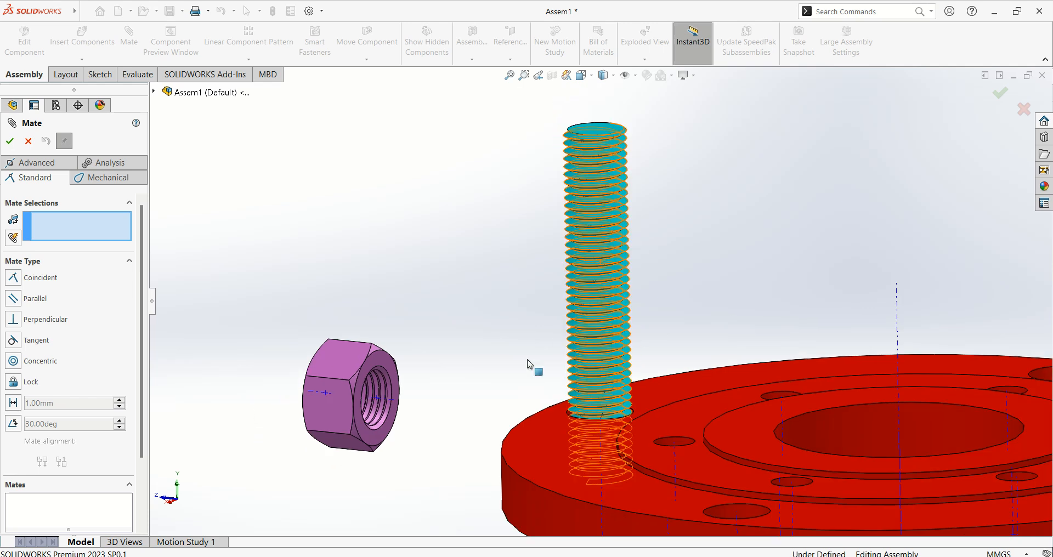
click(381, 405)
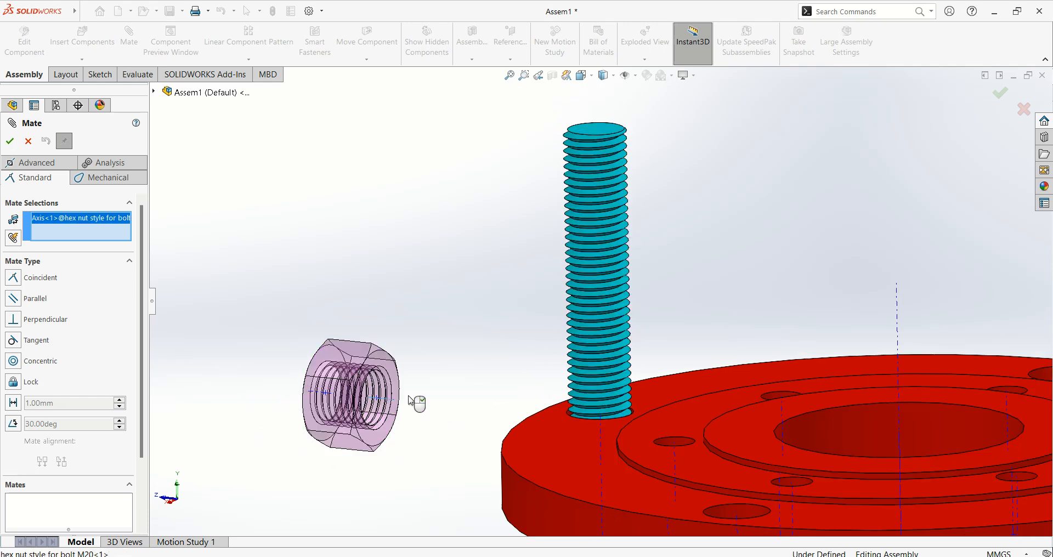
click(601, 432)
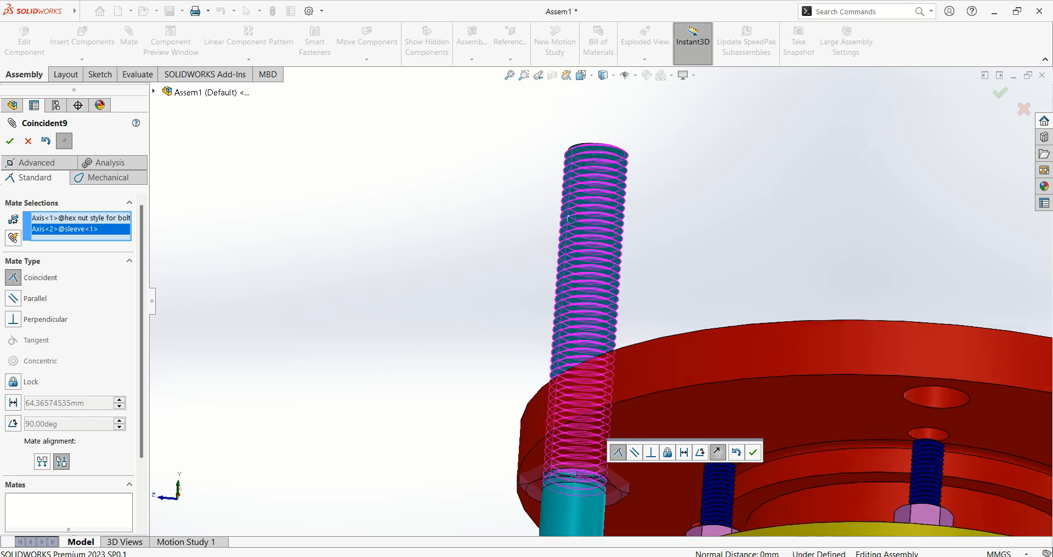
click(753, 453)
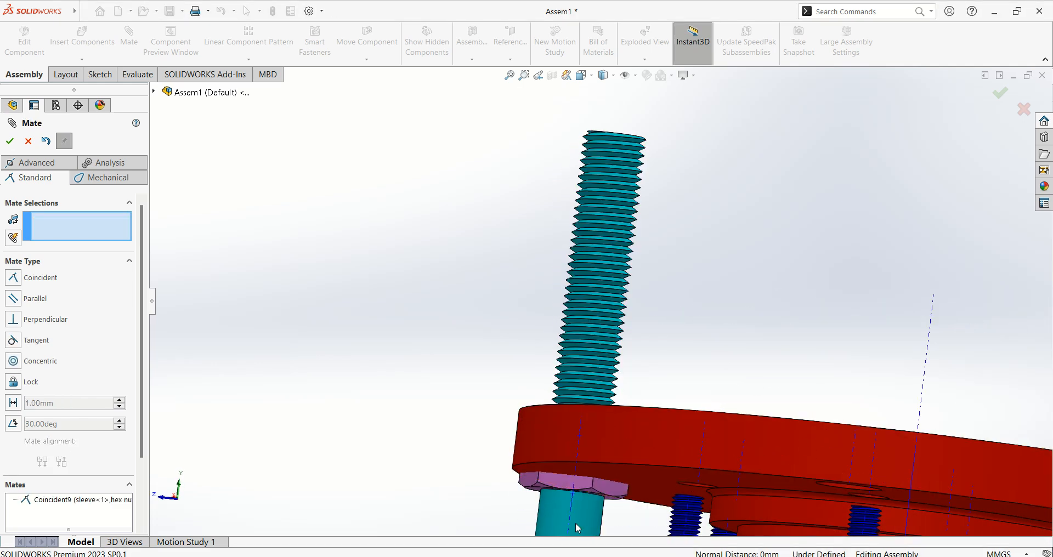
Step: Add a coincident mate between the M20 nut's lower face and the upper face of the sleeve's flange
scroll(477, 498, down, 6)
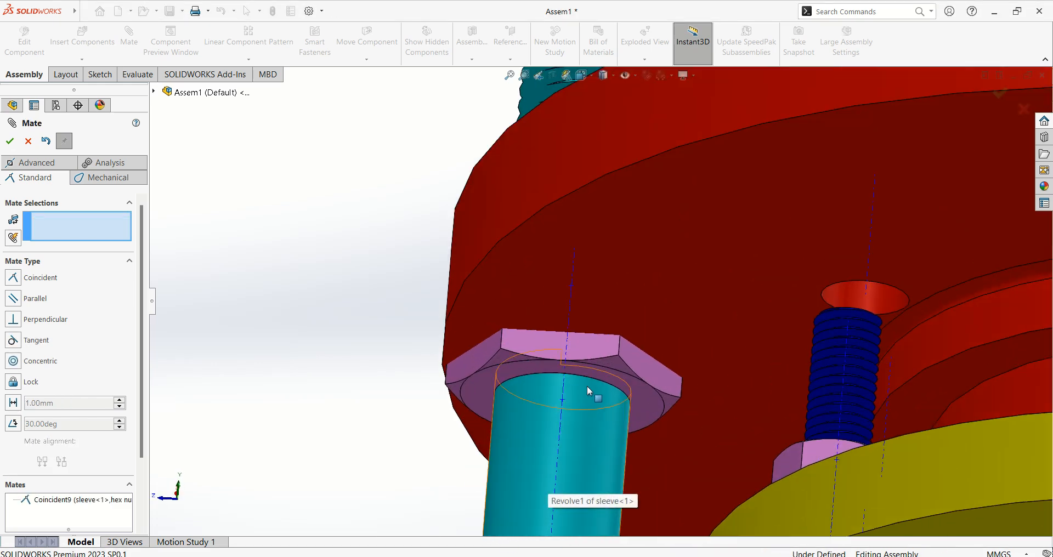
click(603, 378)
middle_drag(604, 378, 488, 340)
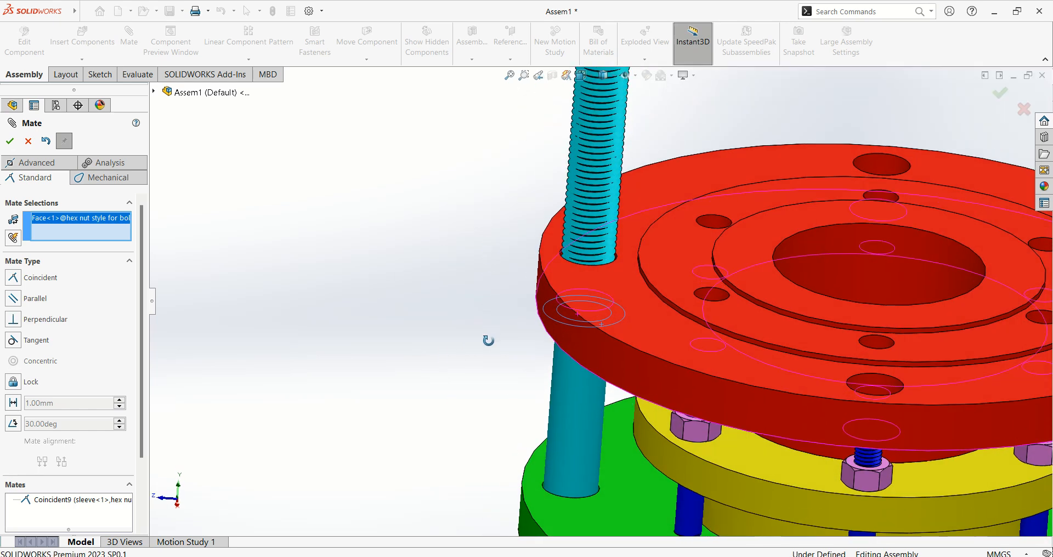
click(607, 282)
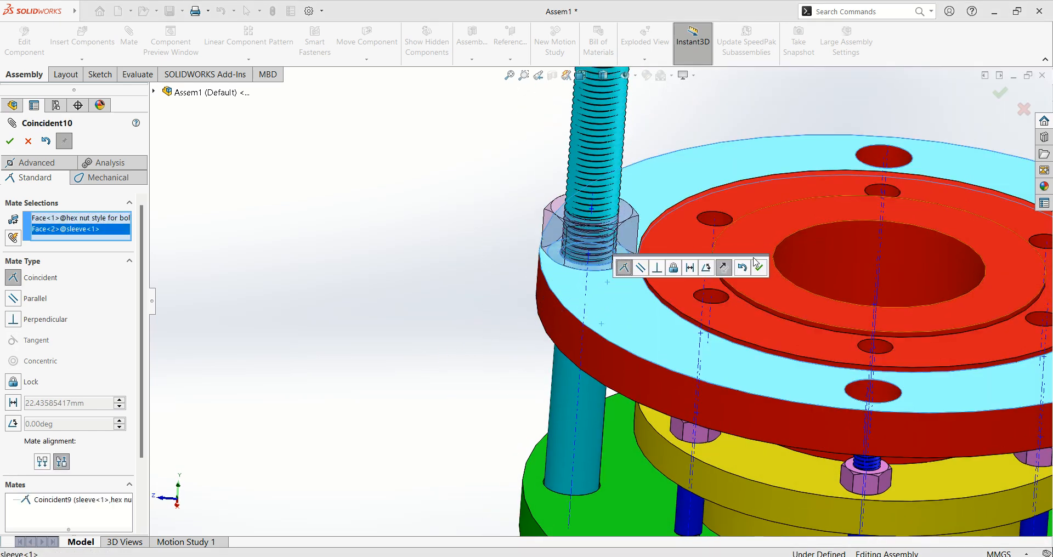
click(760, 266)
scroll(516, 215, up, 5)
middle_drag(661, 269, 640, 226)
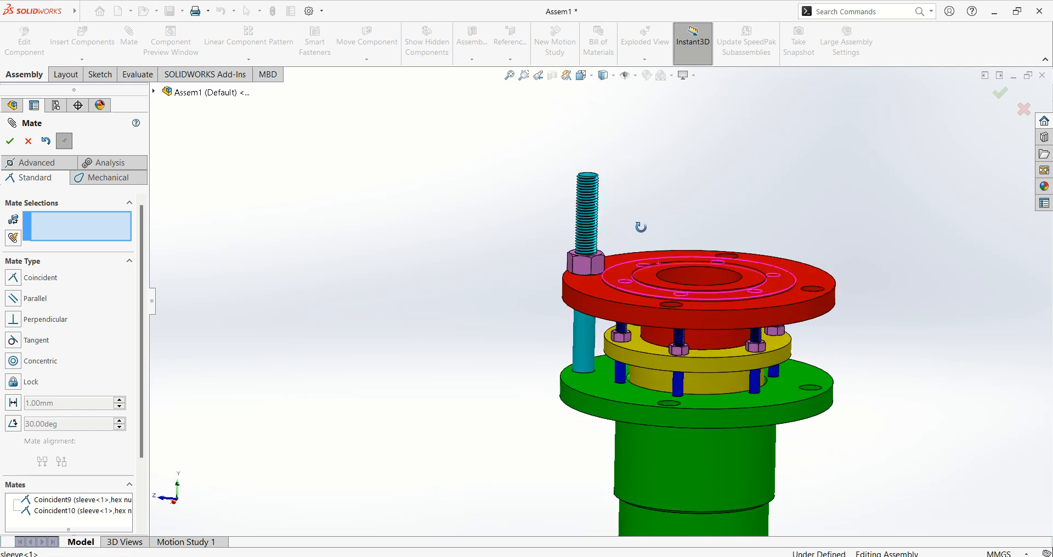
scroll(883, 287, down, 3)
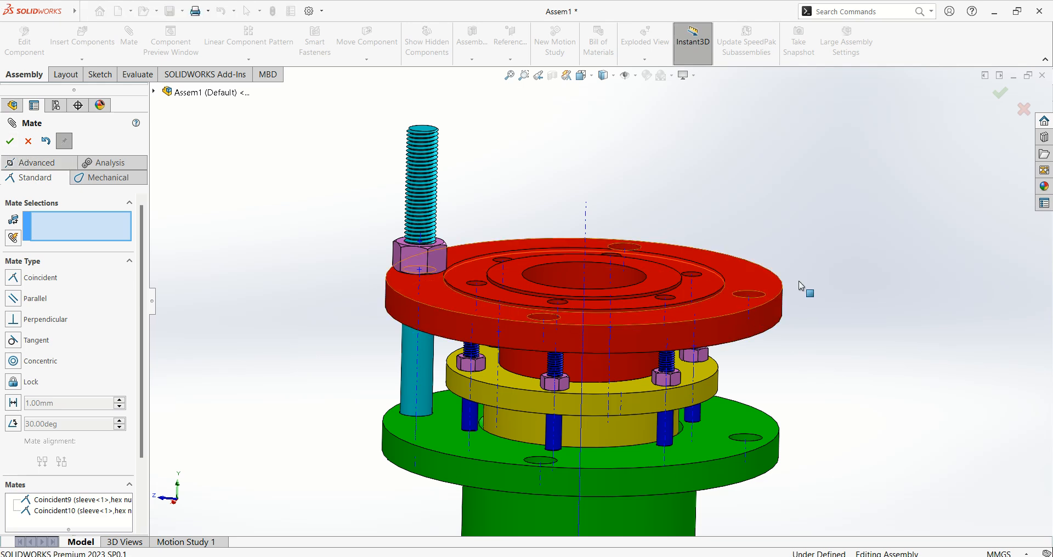
Step: Finish mating and start a circular component pattern around the sleeve flange's outer circular edge
middle_drag(830, 193, 371, 257)
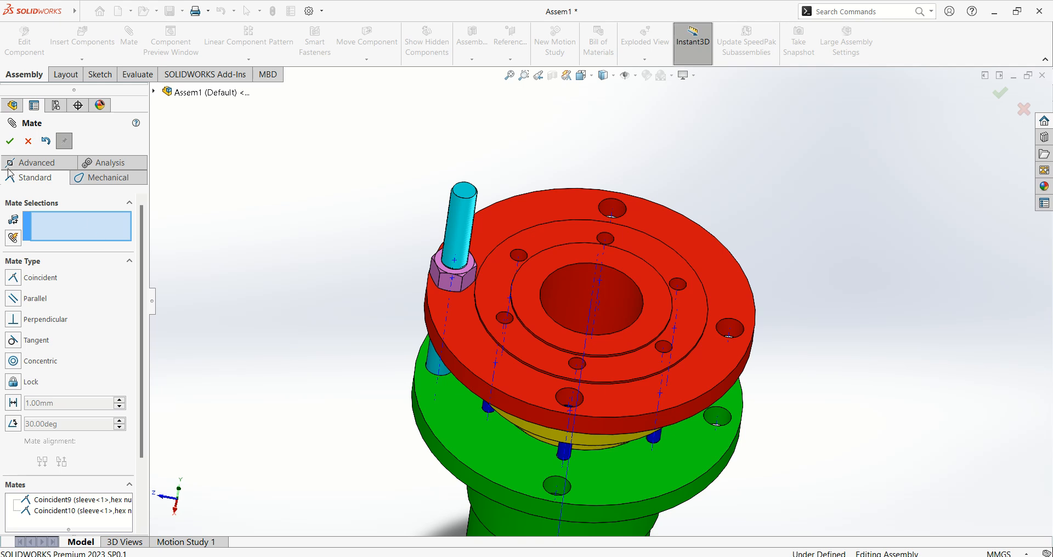
click(9, 142)
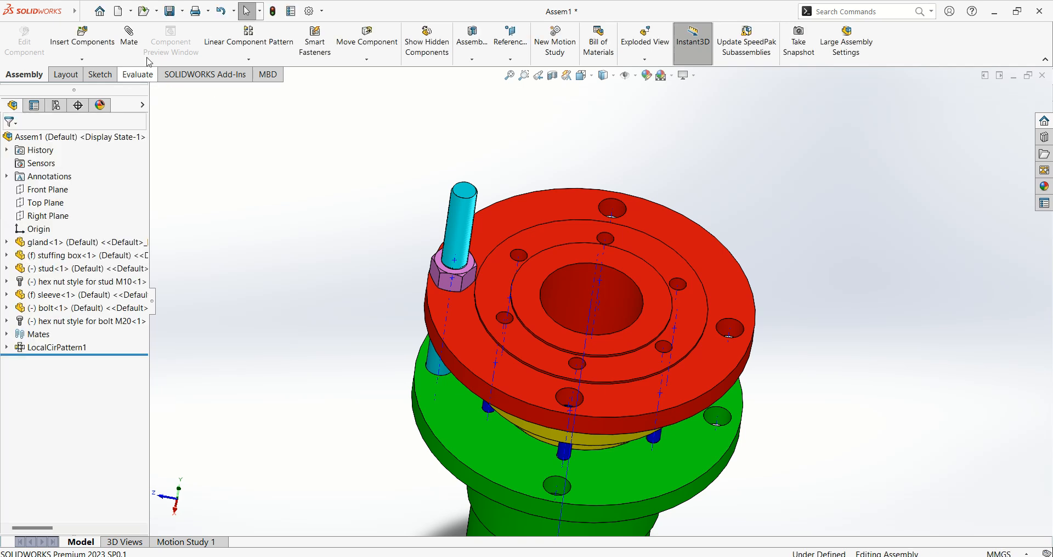
click(278, 61)
click(287, 84)
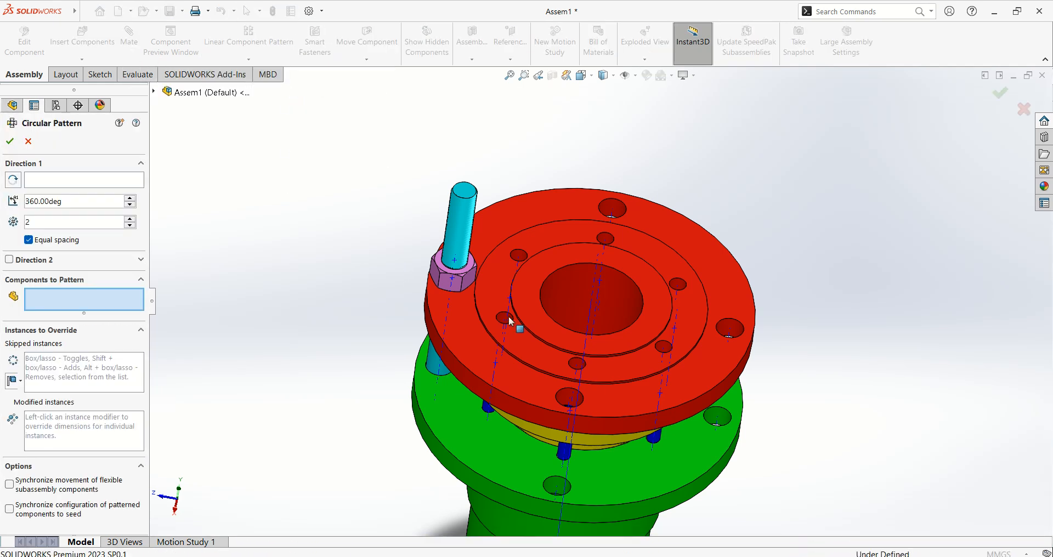
click(52, 166)
click(56, 181)
click(56, 165)
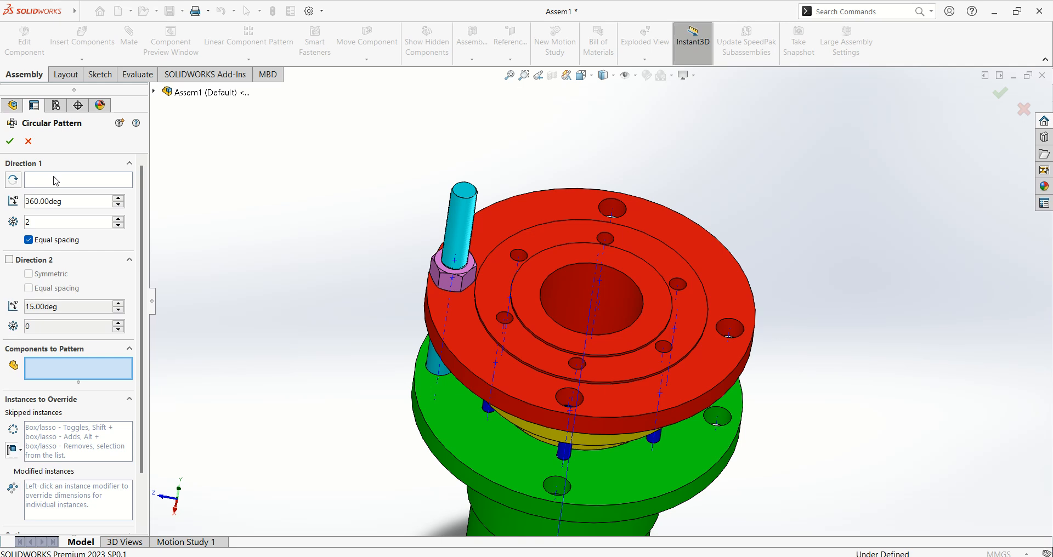
click(57, 185)
click(475, 375)
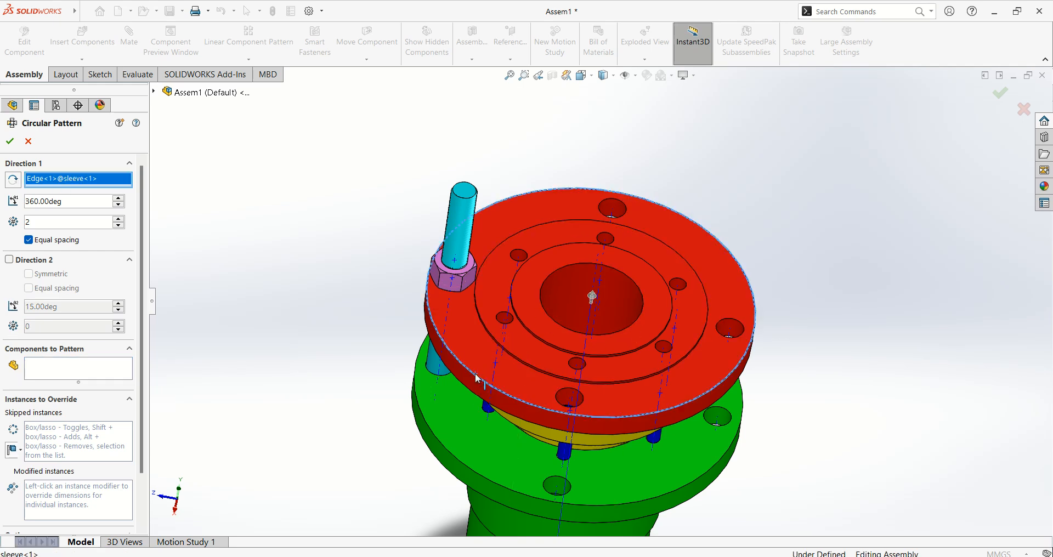
Step: Pattern the bolt and its M20 nut as 4 equally spaced instances over 360 degrees
click(54, 375)
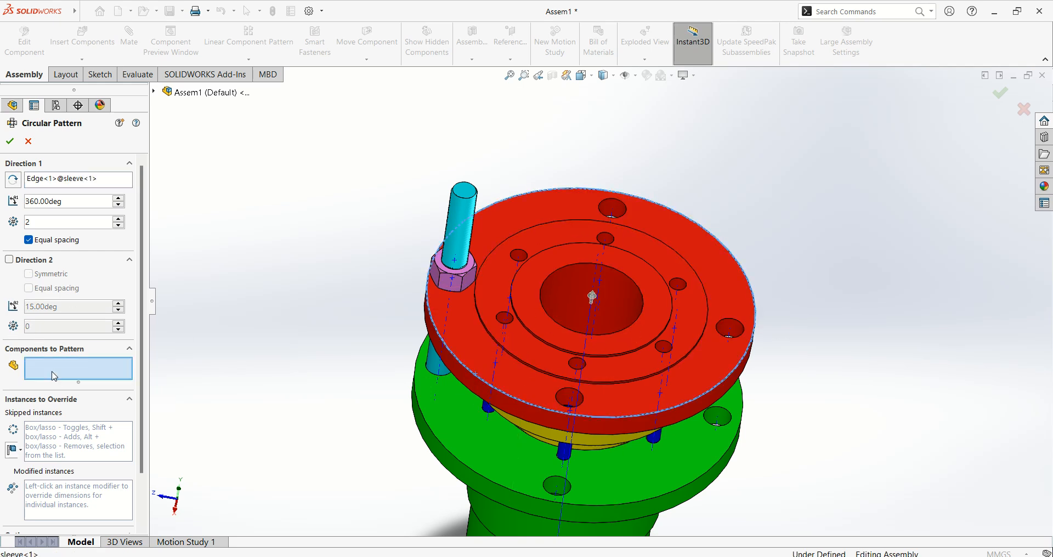
click(470, 240)
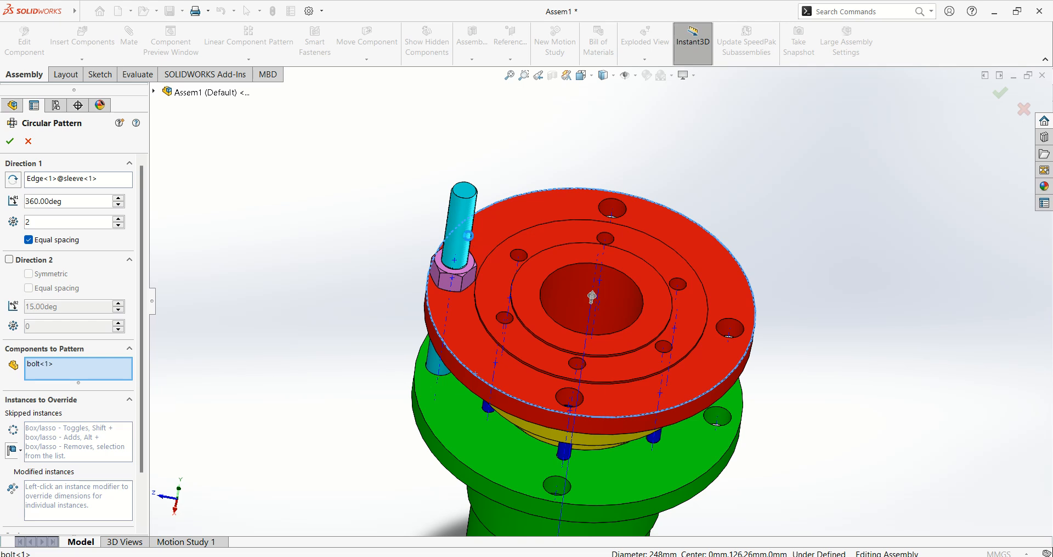
click(456, 286)
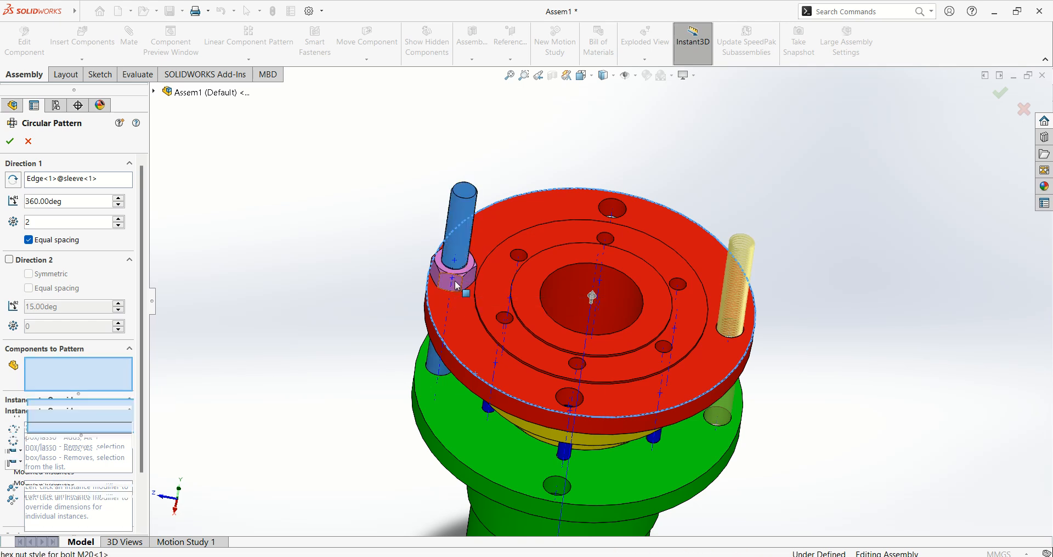
click(118, 218)
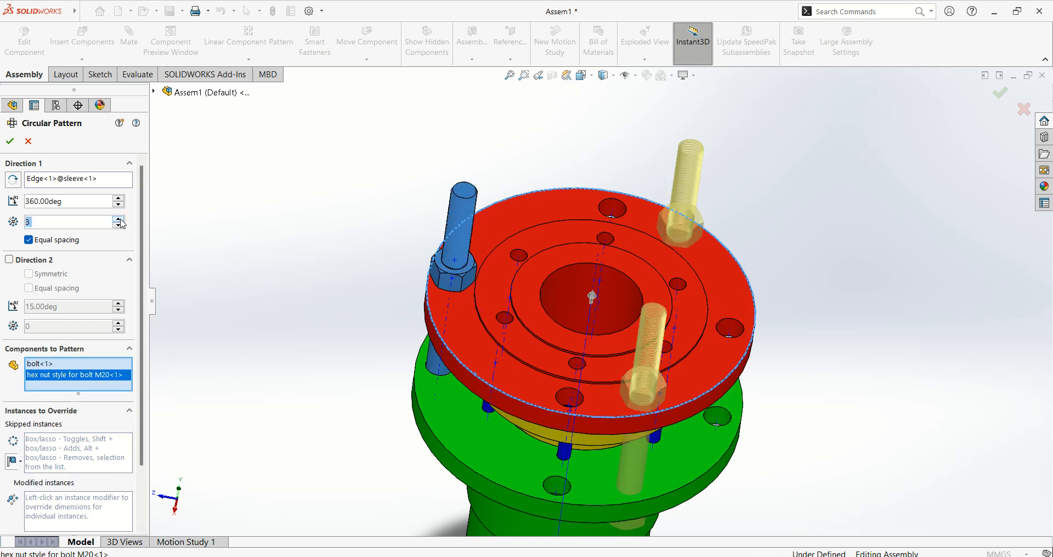
click(118, 219)
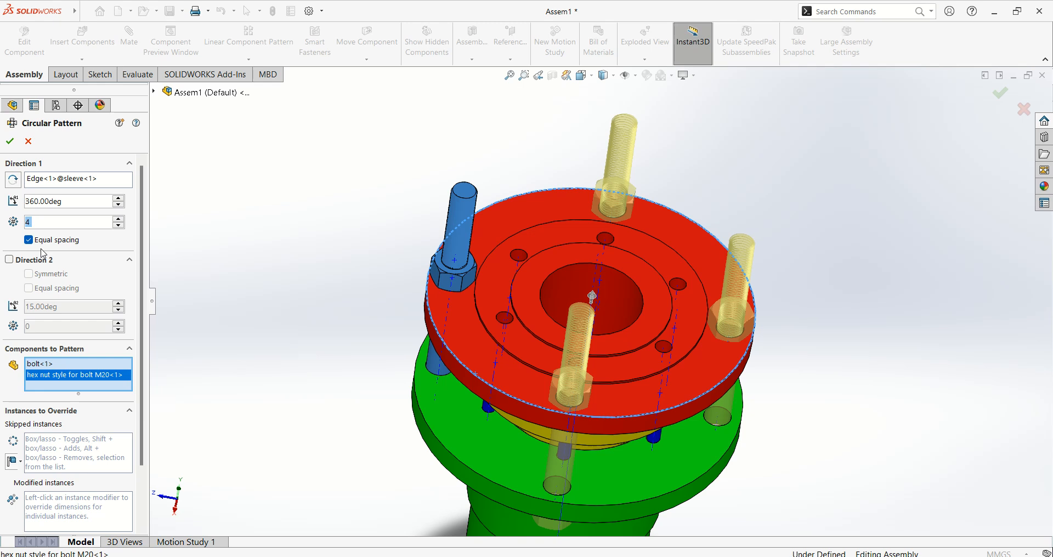
click(10, 142)
Step: Hide the temporary axes in the assembly
scroll(605, 210, up, 3)
middle_drag(688, 392, 699, 333)
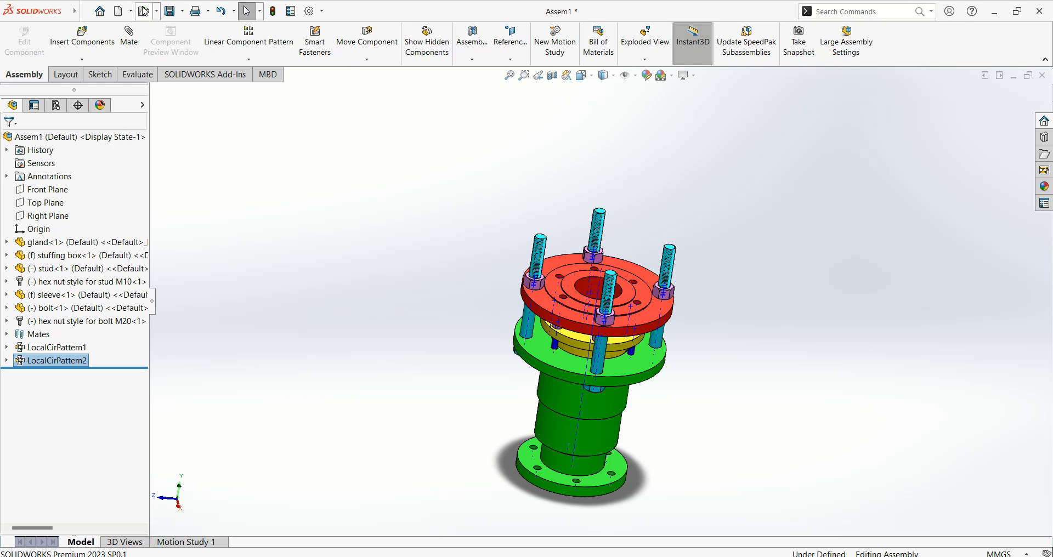
click(106, 12)
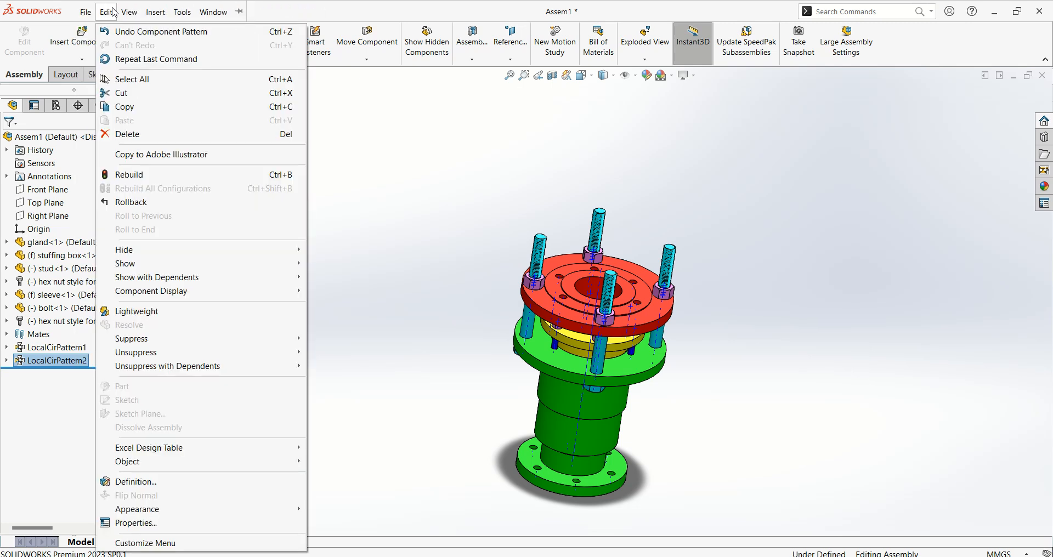
mouse_move(129, 12)
mouse_move(190, 115)
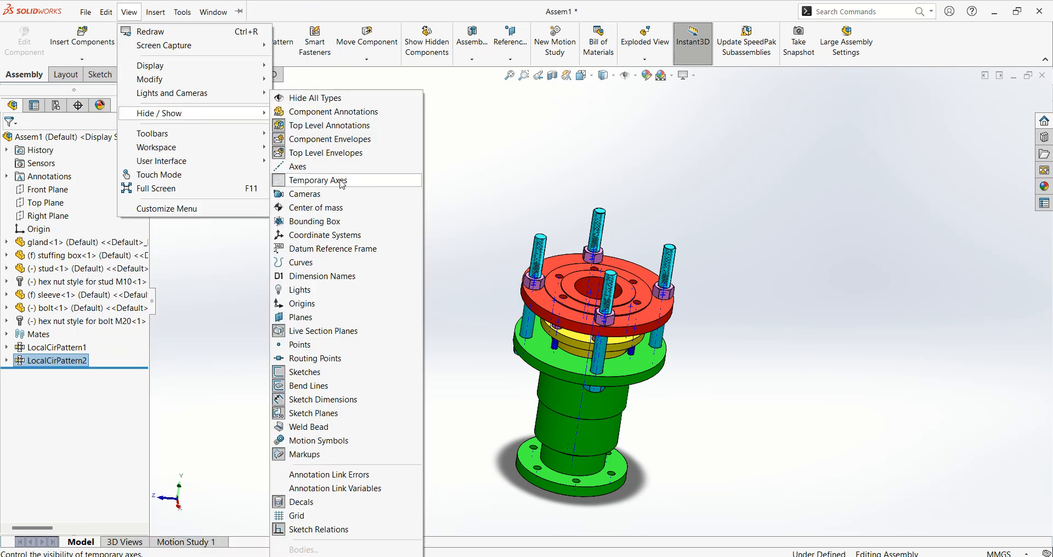
click(569, 231)
scroll(623, 432, down, 3)
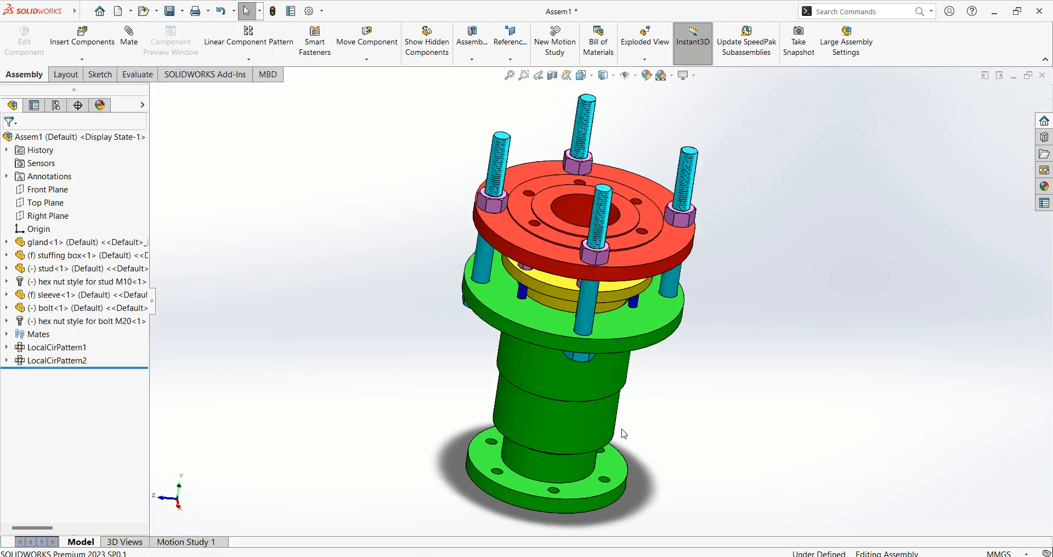
scroll(855, 251, up, 1)
middle_drag(855, 251, 840, 259)
scroll(840, 259, up, 1)
scroll(781, 225, up, 1)
middle_drag(723, 208, 745, 204)
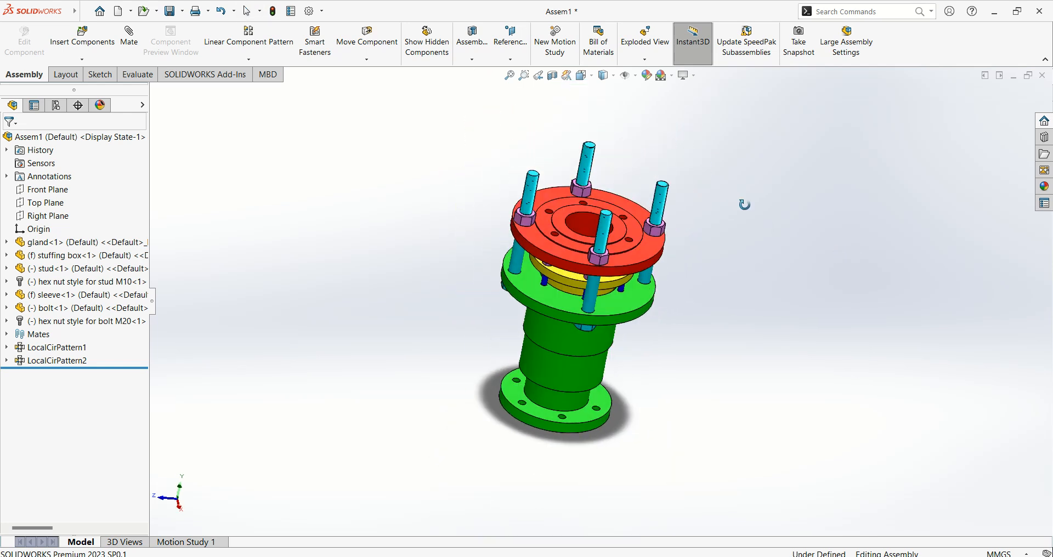
scroll(653, 211, down, 1)
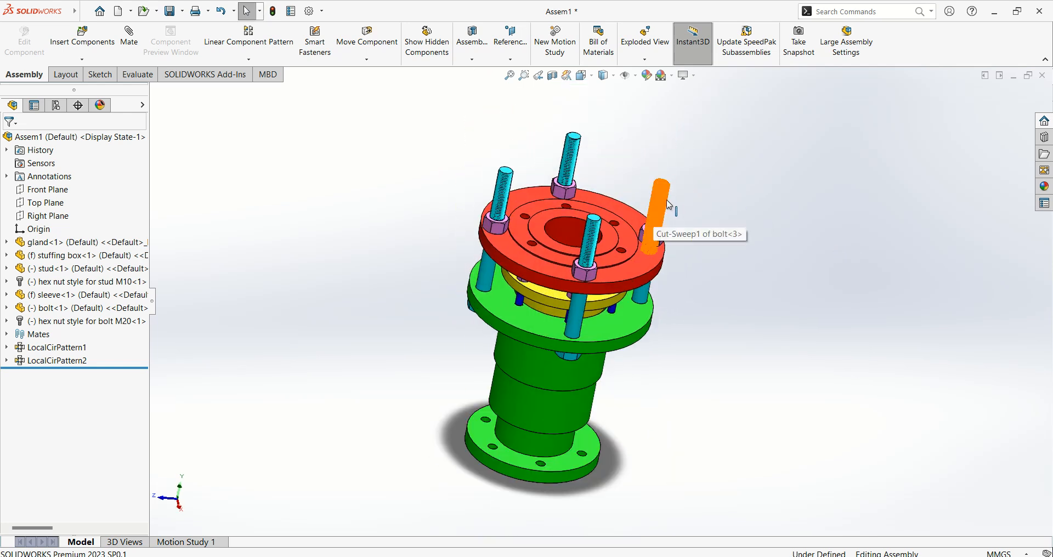